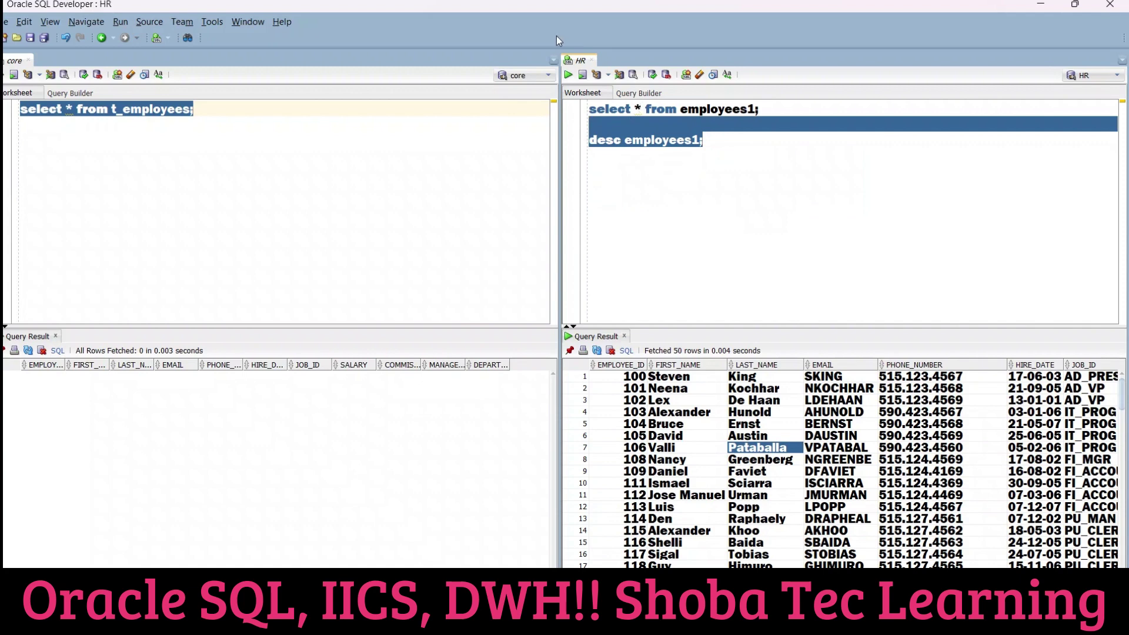
Step: Run the desc employees1 statement in the HR worksheet and check the data types of EMPLOYEE_ID and FIRST_NAME
{"action": "left_click", "coordinate": [569, 74]}
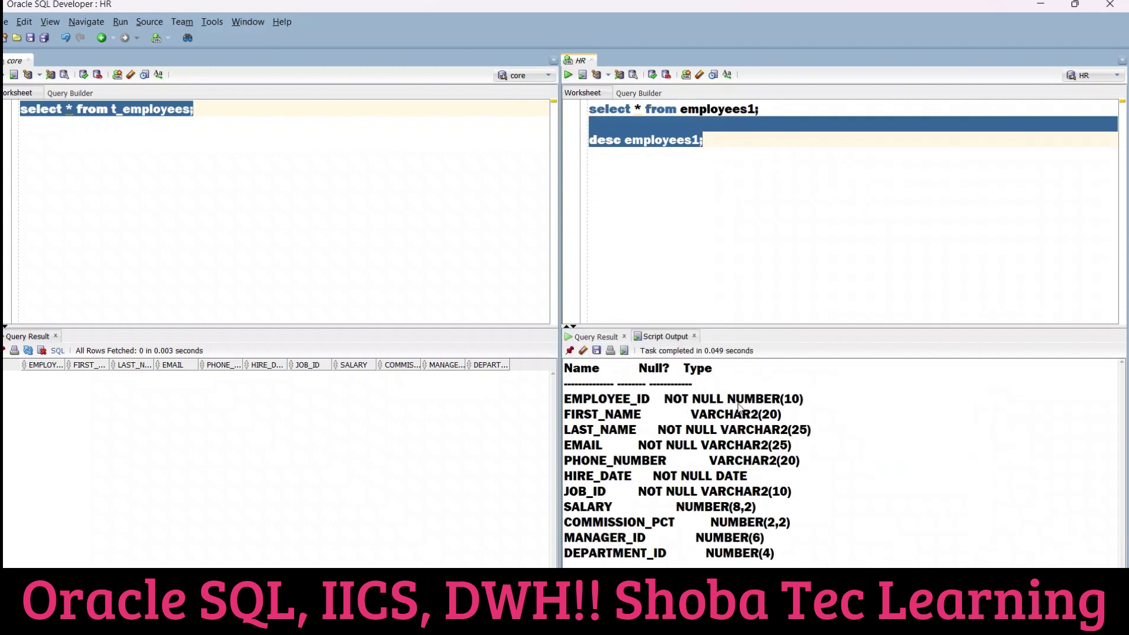
{"action": "left_click_drag", "start_coordinate": [735, 400], "coordinate": [773, 400]}
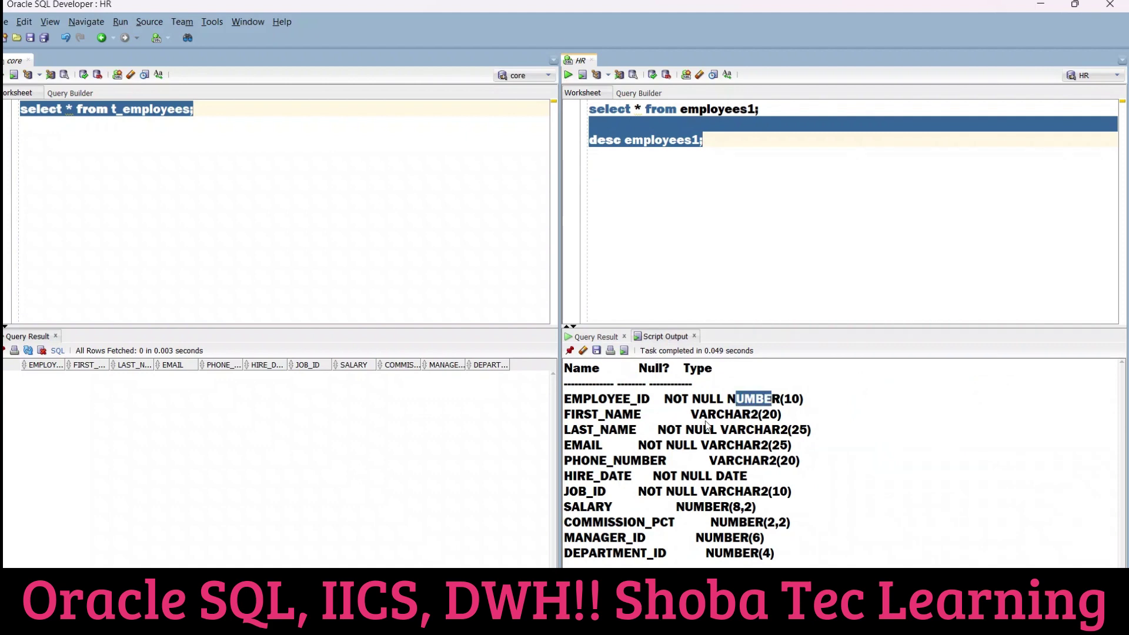
{"action": "left_click_drag", "start_coordinate": [691, 414], "coordinate": [751, 417]}
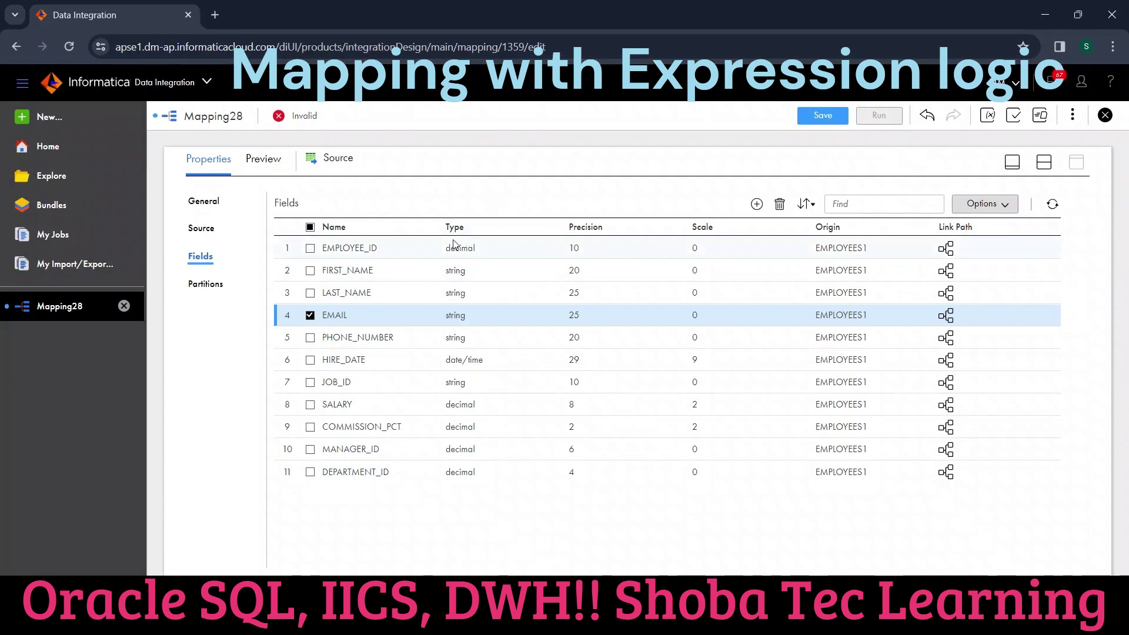
Step: Switch to Informatica Data Integration and check the data types of EMPLOYEE_ID and FIRST_NAME in the source fields of Mapping28
{"action": "left_click_drag", "start_coordinate": [478, 248], "coordinate": [450, 250]}
{"action": "left_click", "coordinate": [450, 249]}
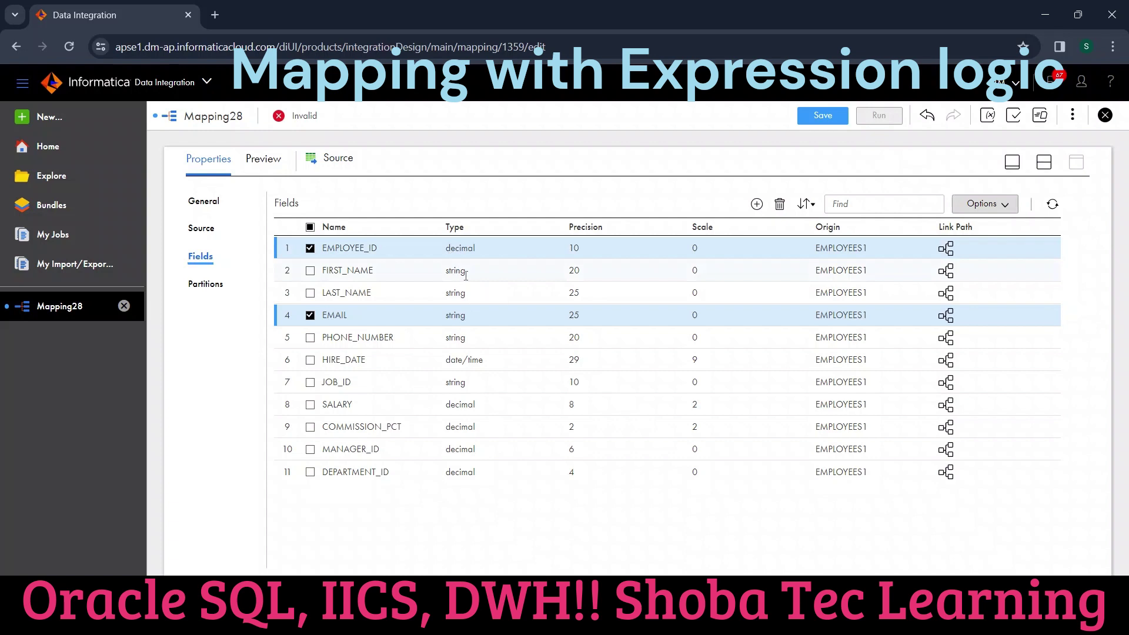
{"action": "left_click_drag", "start_coordinate": [465, 275], "coordinate": [450, 275]}
{"action": "left_click", "coordinate": [450, 274]}
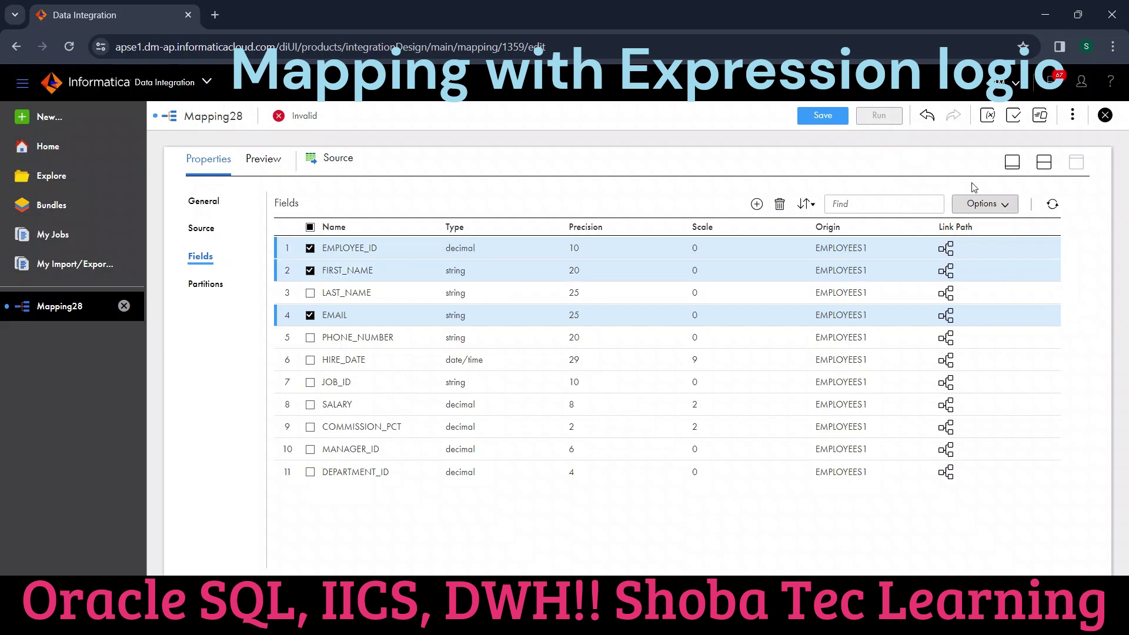
Step: Return to the mapping design and insert an Expression transformation between the Source and the Target
{"action": "left_click", "coordinate": [1044, 161]}
{"action": "left_click", "coordinate": [437, 273]}
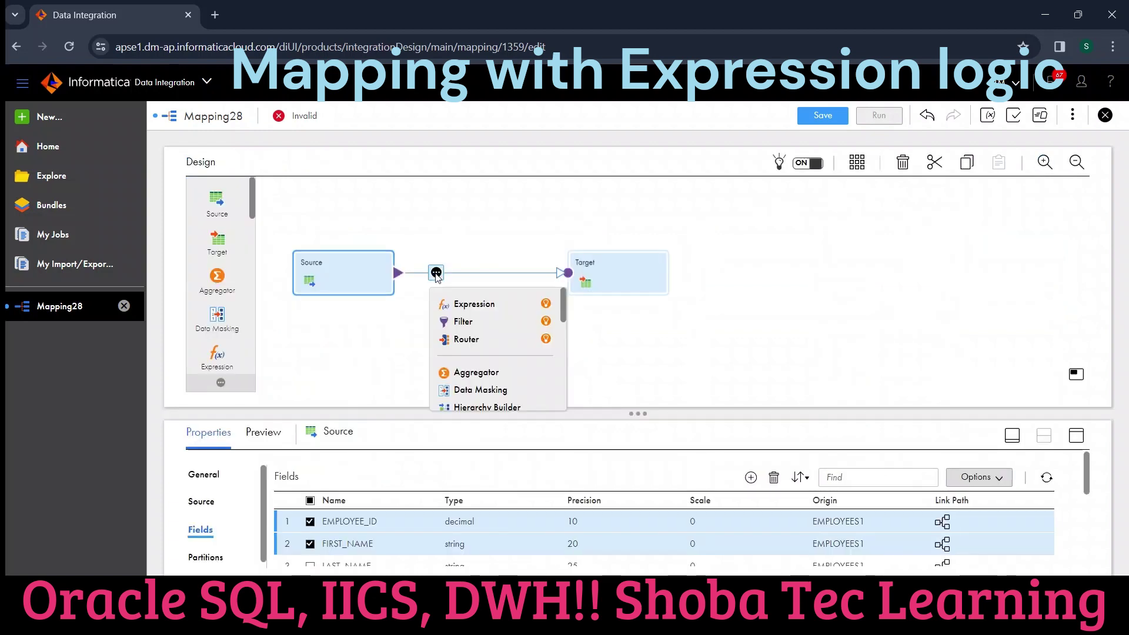
{"action": "left_click", "coordinate": [454, 307]}
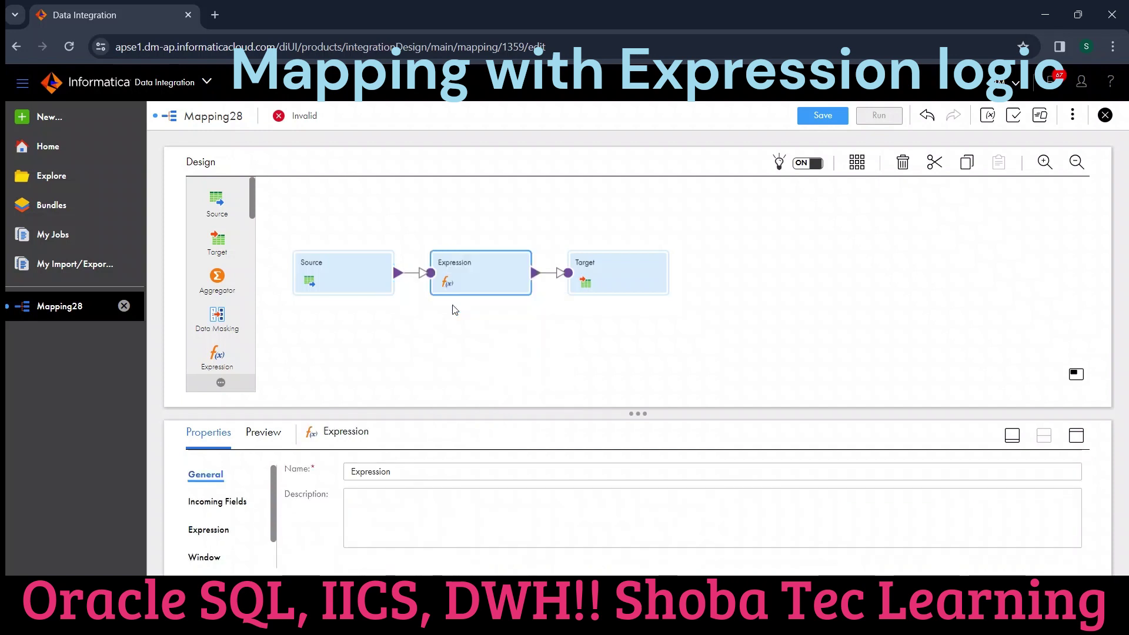
Step: Add an output field named o_incr_salary of type integer to the Expression transformation
{"action": "left_click", "coordinate": [1076, 436]}
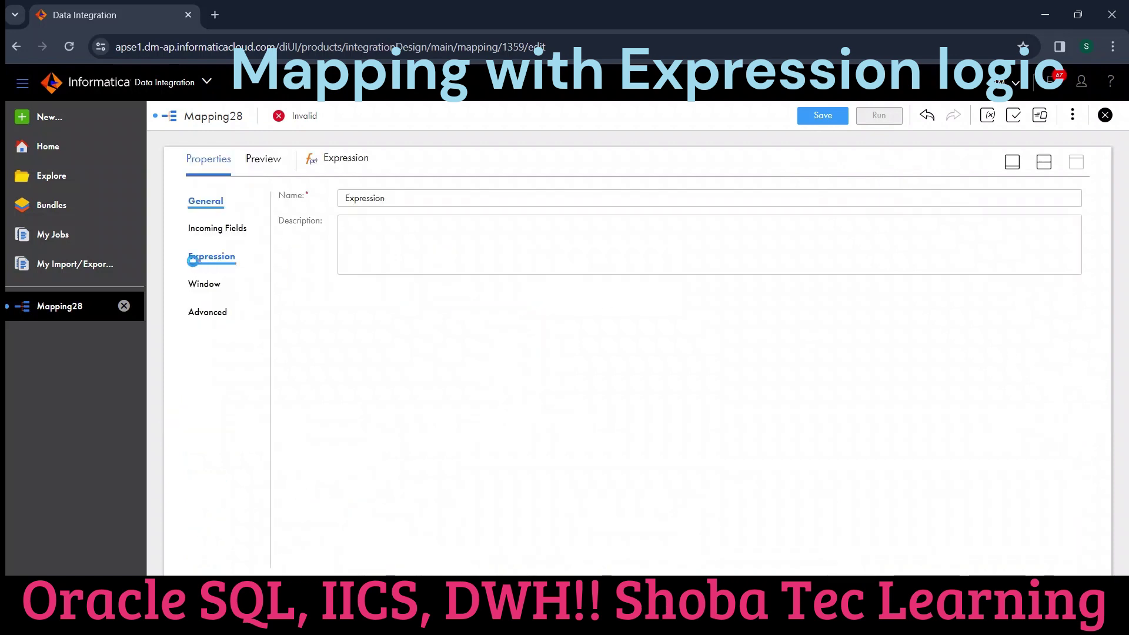
{"action": "left_click", "coordinate": [195, 263]}
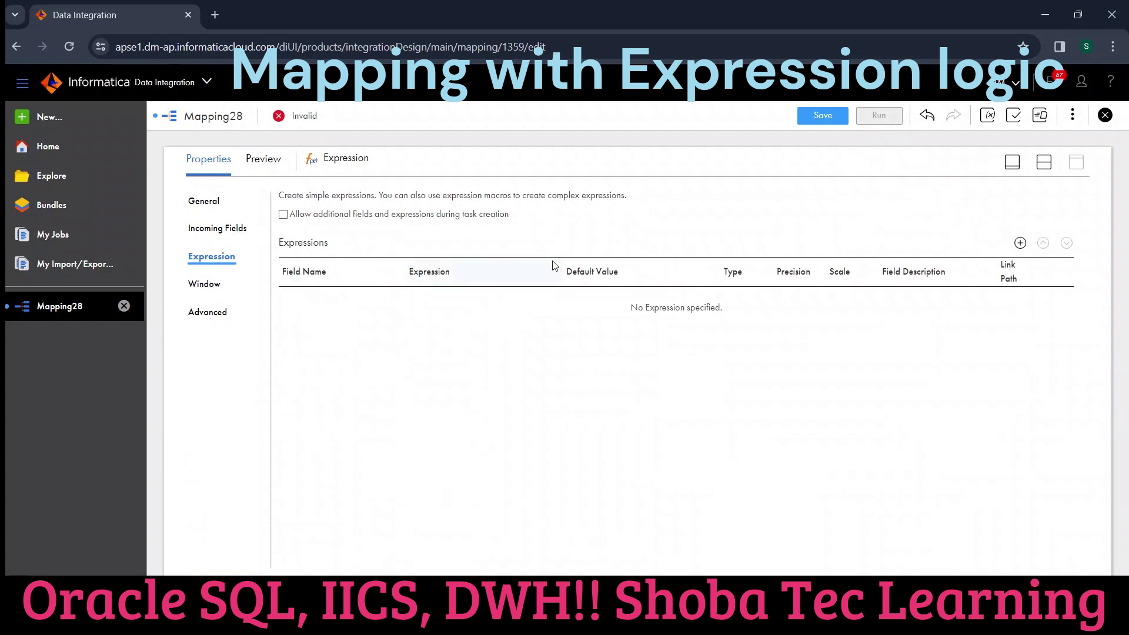
{"action": "left_click", "coordinate": [1020, 243]}
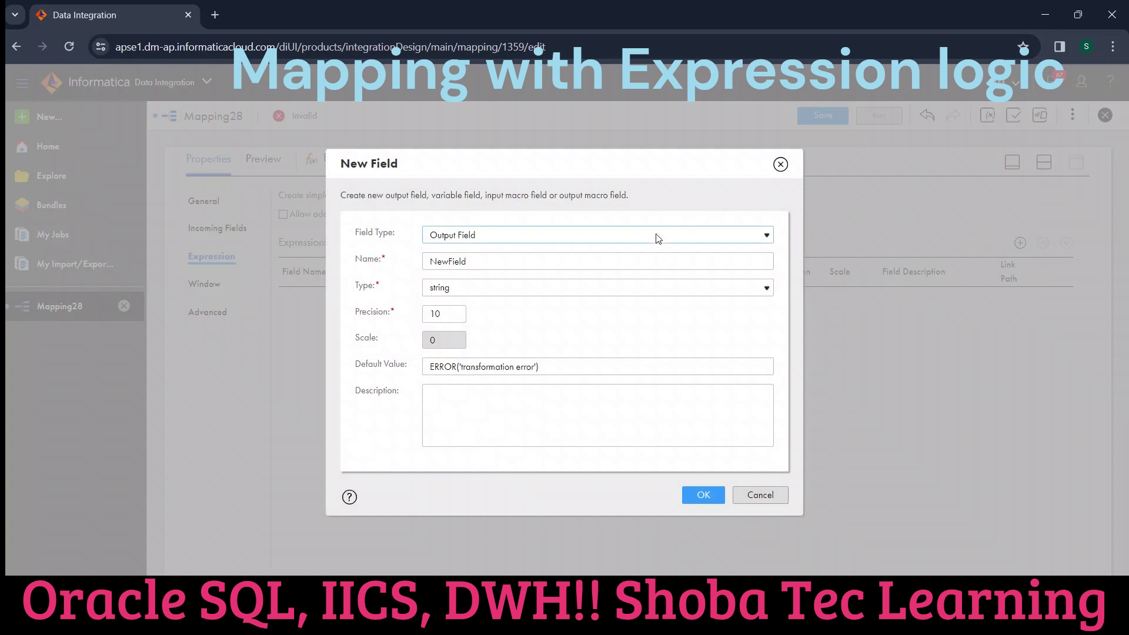
{"action": "double_click", "coordinate": [646, 259]}
{"action": "left_click", "coordinate": [644, 239]}
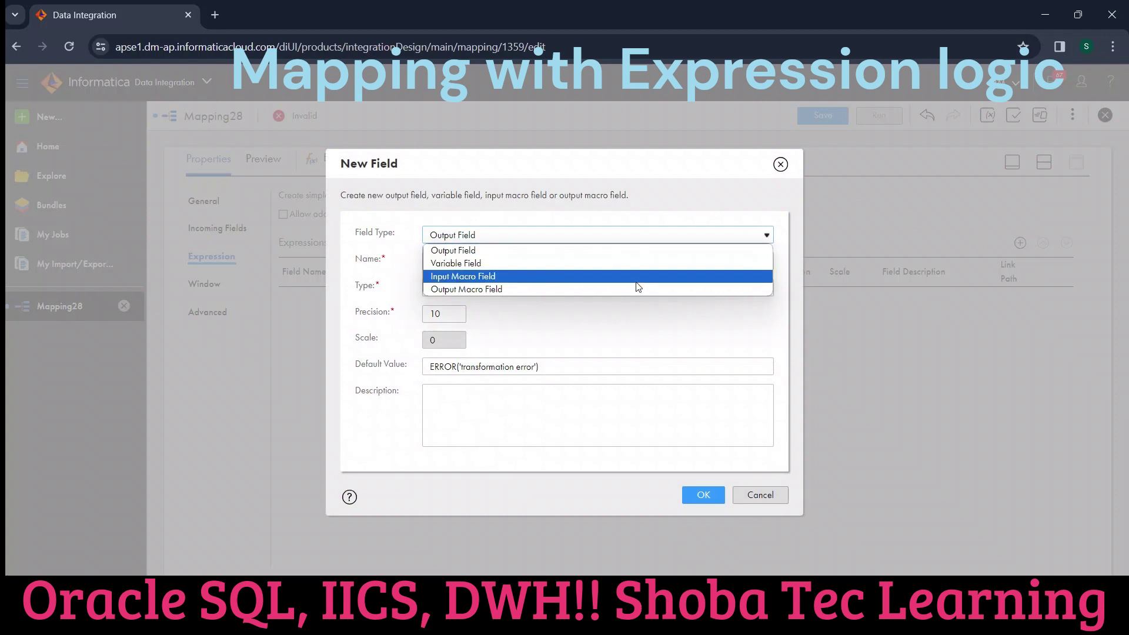
{"action": "left_click", "coordinate": [633, 251]}
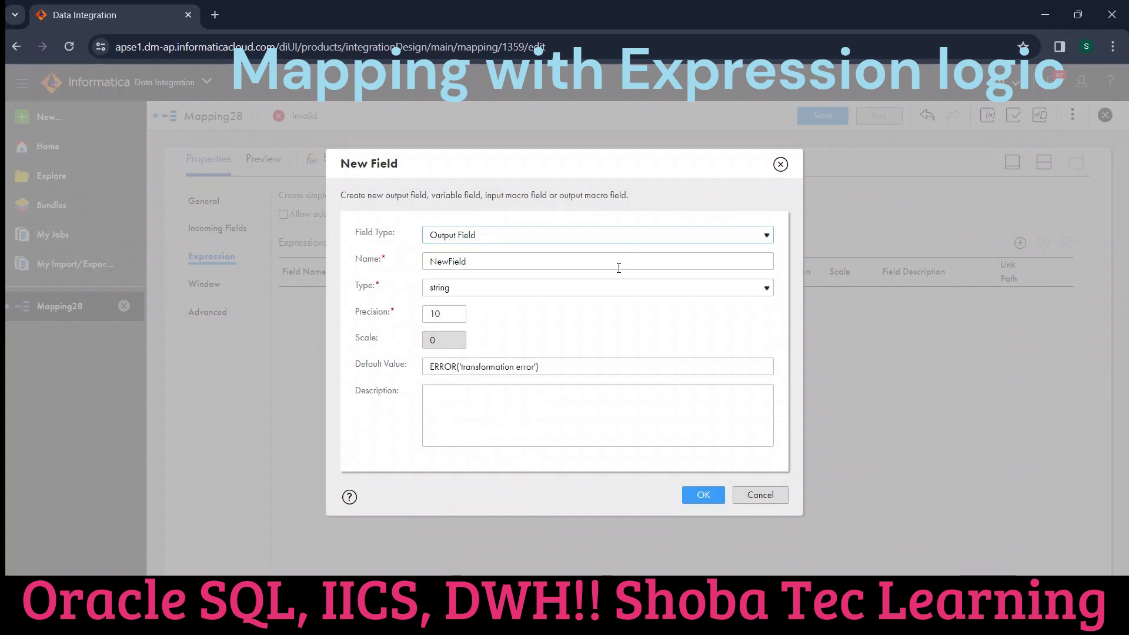
{"action": "double_click", "coordinate": [618, 268]}
{"action": "type", "text": "o"}
{"action": "type", "text": "_incr_salary"}
{"action": "left_click", "coordinate": [588, 290]}
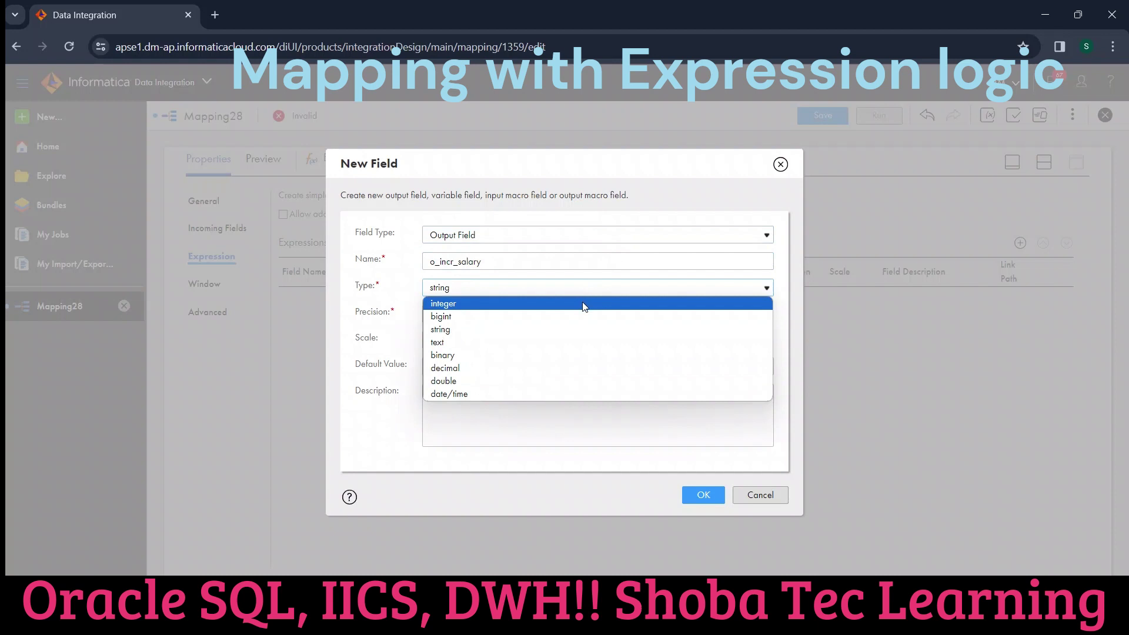
{"action": "left_click", "coordinate": [584, 304]}
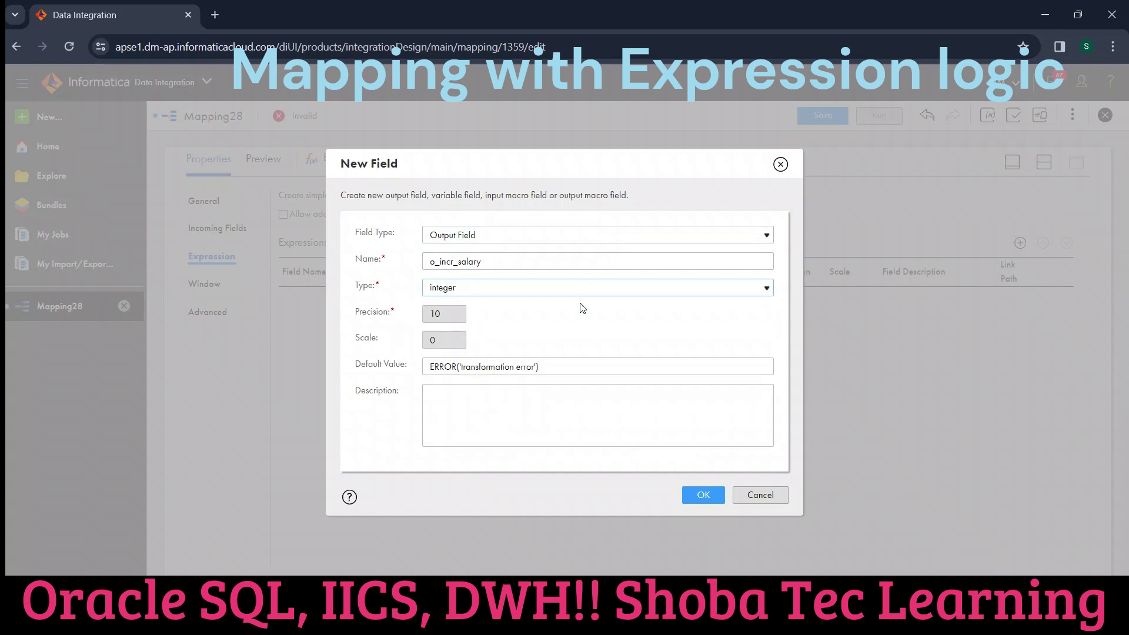
{"action": "left_click", "coordinate": [707, 498]}
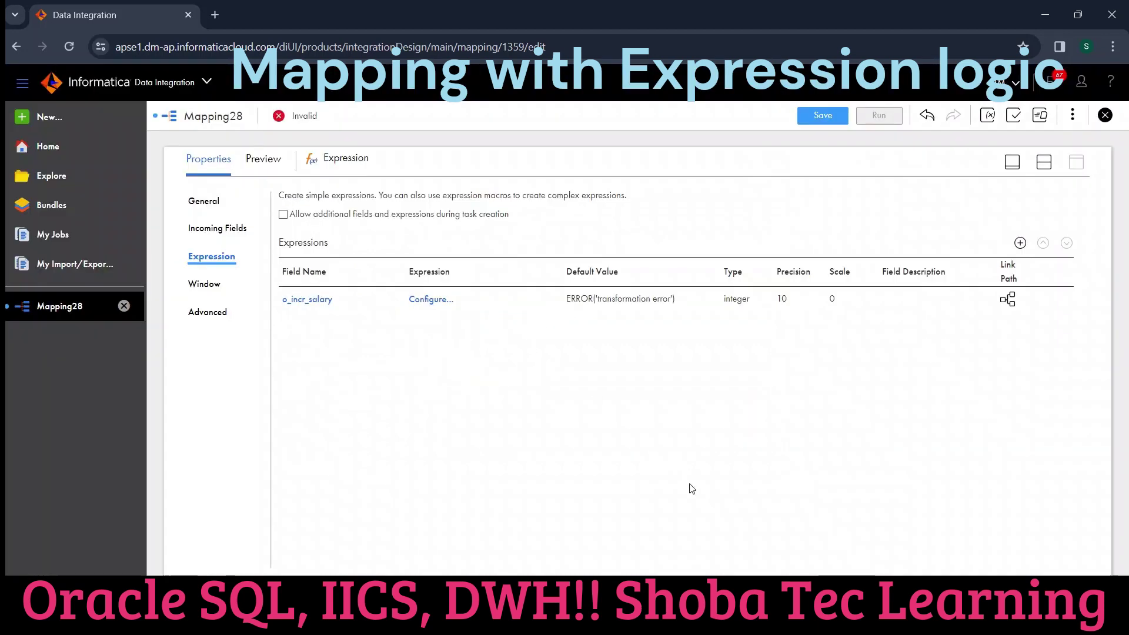
Step: Open the expression editor for o_incr_salary and write the working note "30%= 30/100= 0.3" in it
{"action": "left_click", "coordinate": [438, 303]}
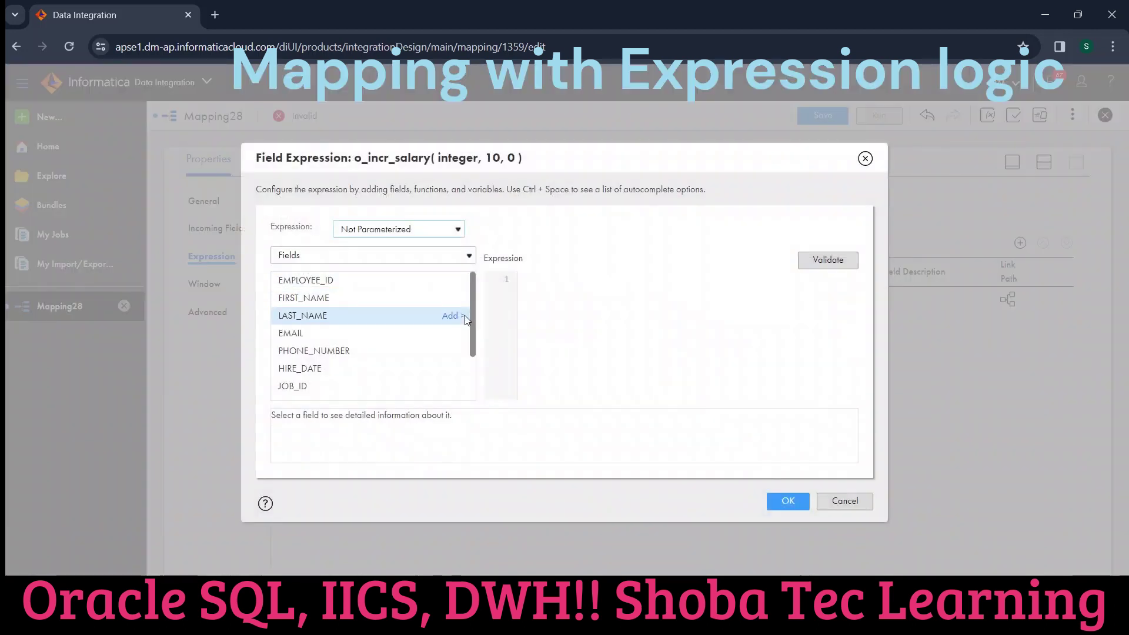
{"action": "left_click", "coordinate": [534, 280]}
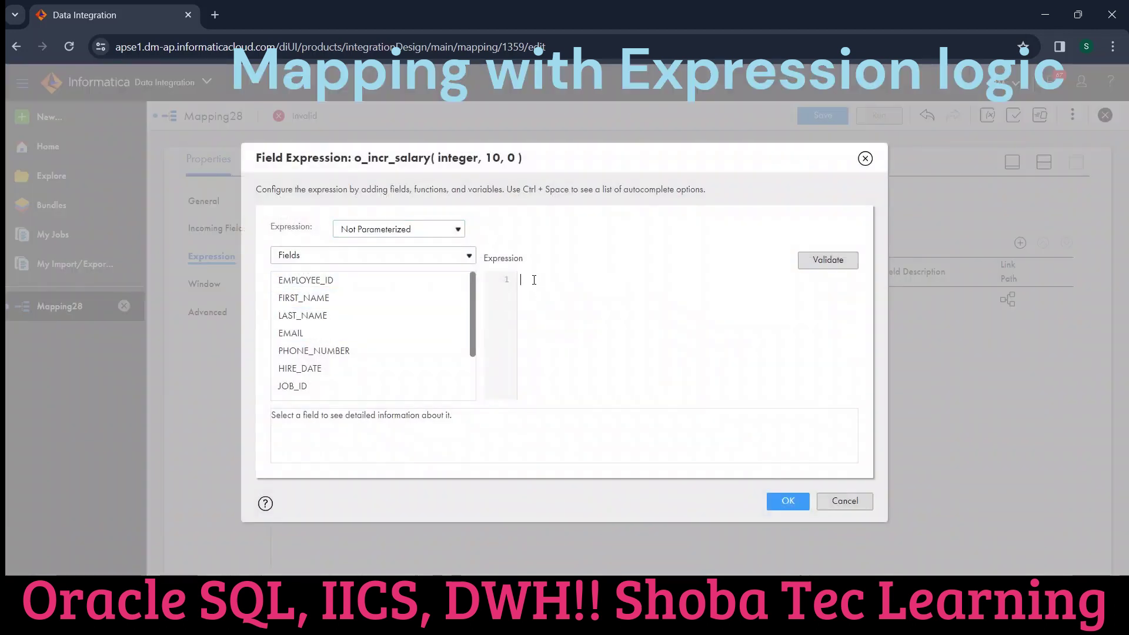
{"action": "type", "text": "30%"}
{"action": "type", "text": "= 30/100= 0."}
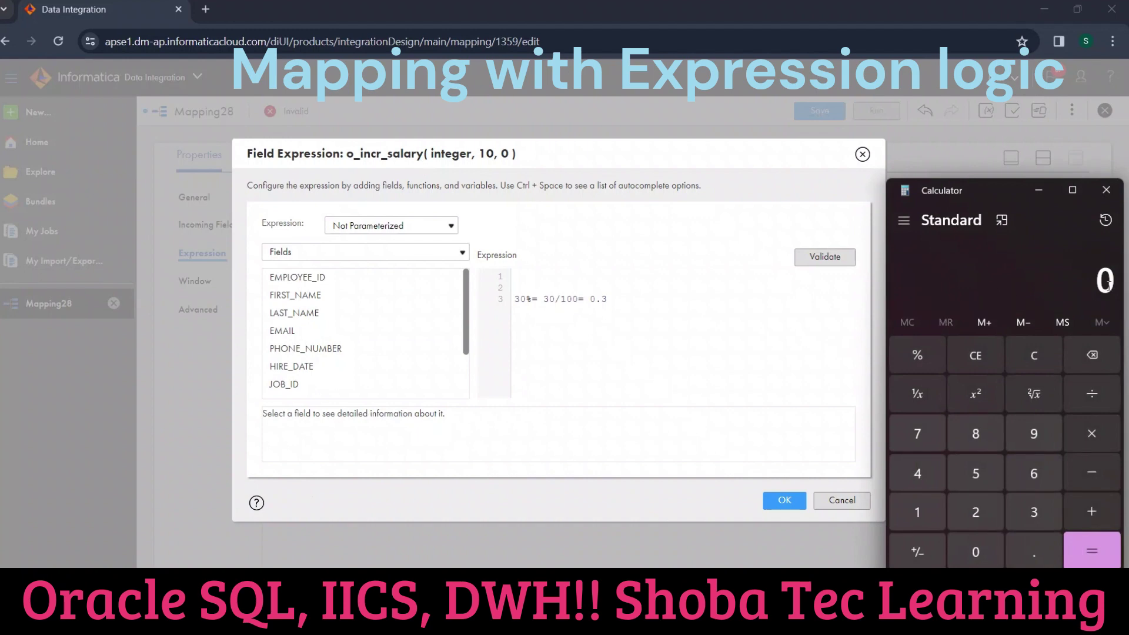
Step: Divide 30 by 100 in Calculator to check the percentage factor and highlight the result
{"action": "type", "text": "30"}
{"action": "left_click", "coordinate": [1099, 404]}
{"action": "key", "text": "1"}
{"action": "key", "text": "0"}
{"action": "key", "text": "0"}
{"action": "key", "text": "Return"}
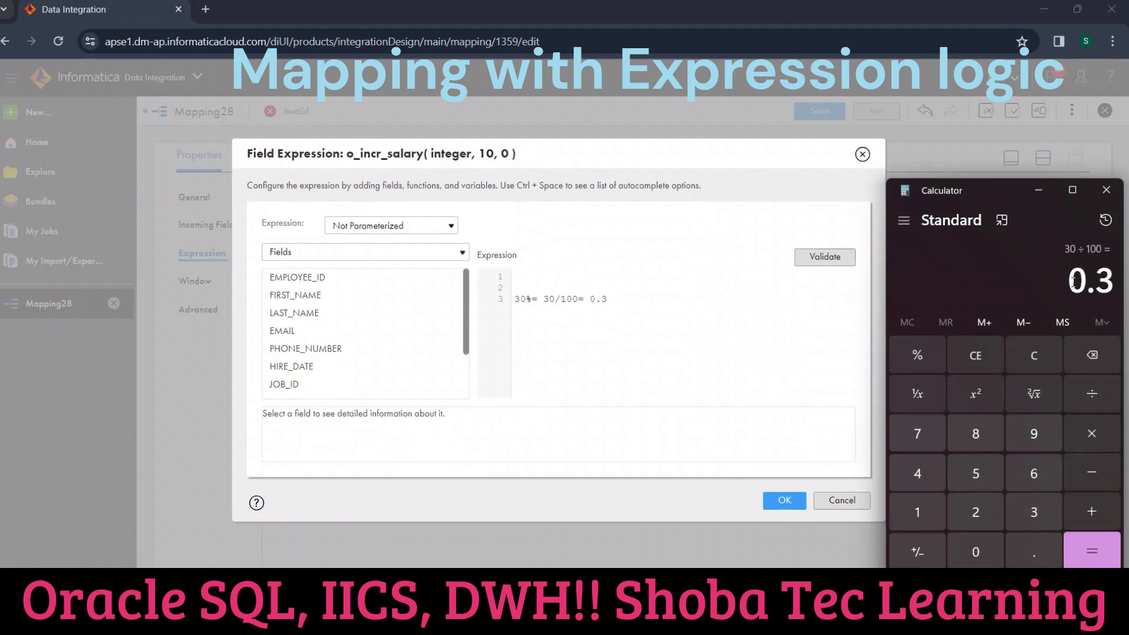
{"action": "left_click_drag", "start_coordinate": [1074, 284], "coordinate": [1116, 286]}
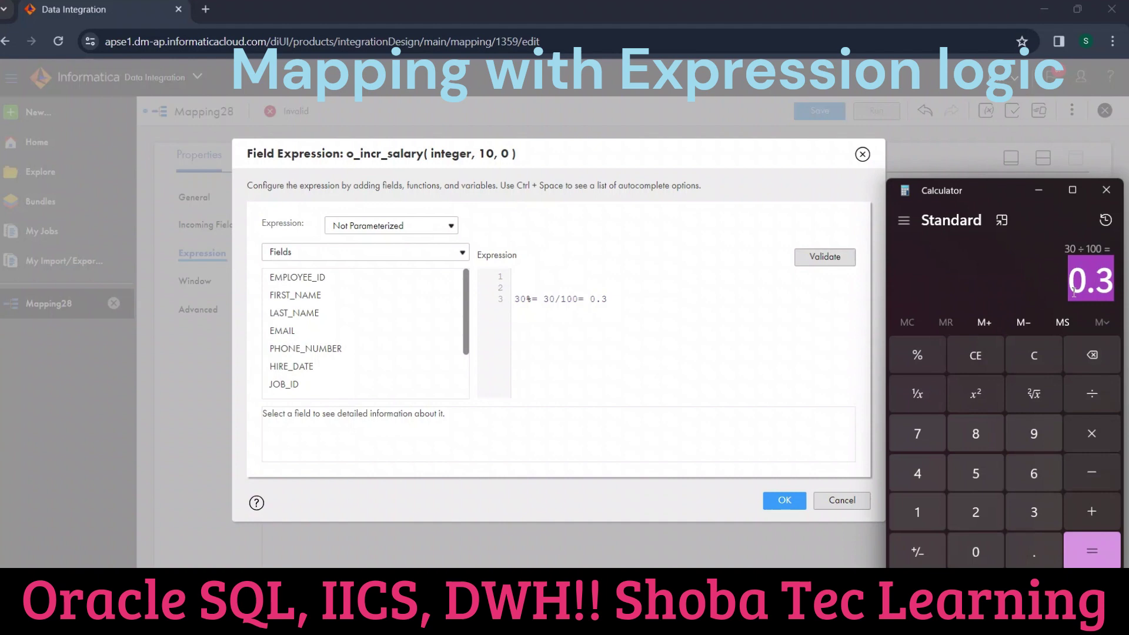
Step: Replace the working note in the field expression with salary+salary*0.3, validate it and apply it to o_incr_salary
{"action": "left_click", "coordinate": [700, 281]}
{"action": "left_click_drag", "start_coordinate": [612, 299], "coordinate": [505, 303]}
{"action": "key", "text": "BackSpace"}
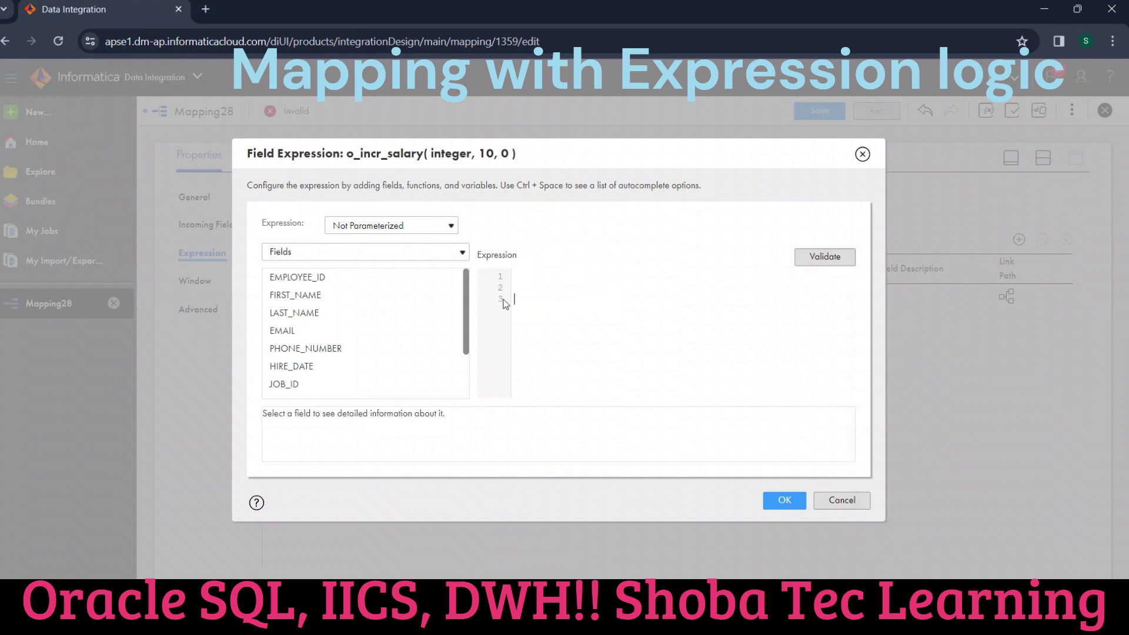
{"action": "type", "text": "salary+salary*0.3"}
{"action": "left_click", "coordinate": [829, 260]}
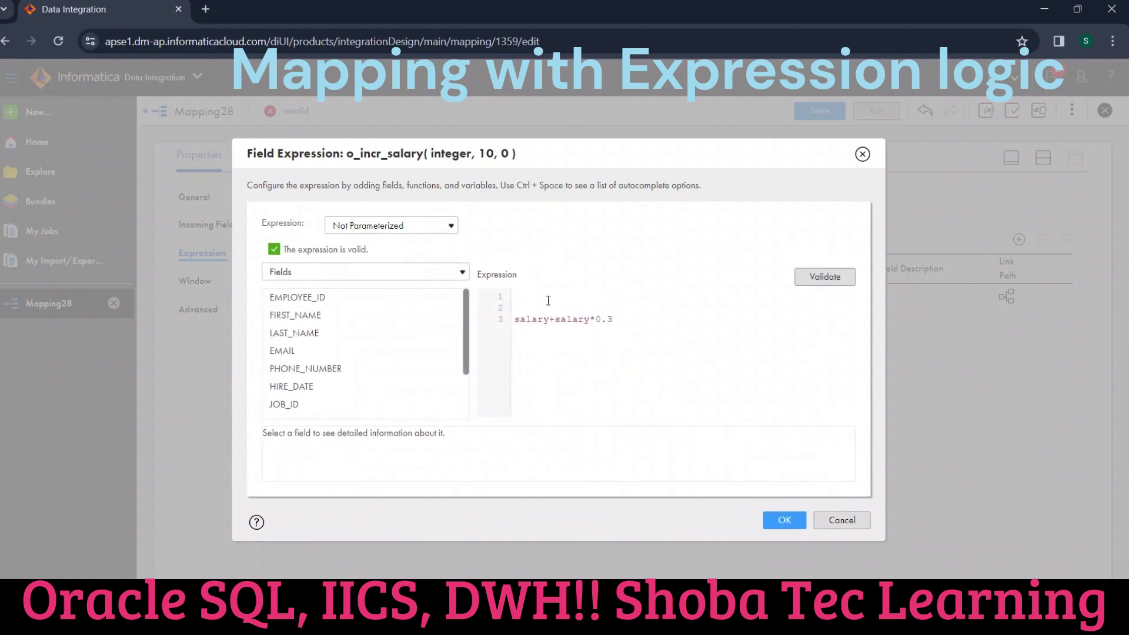
{"action": "left_click", "coordinate": [784, 520]}
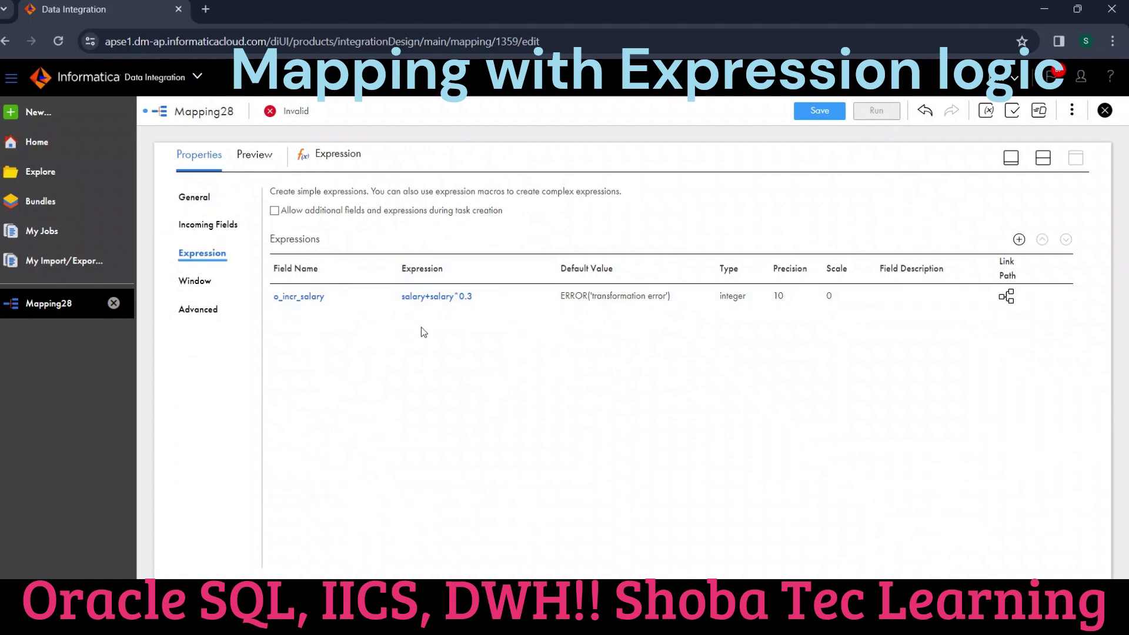
Step: Configure the Target transformation with the Oracle_tgt connection and the existing table T_EMPLOYEES as its object
{"action": "left_click", "coordinate": [1045, 162]}
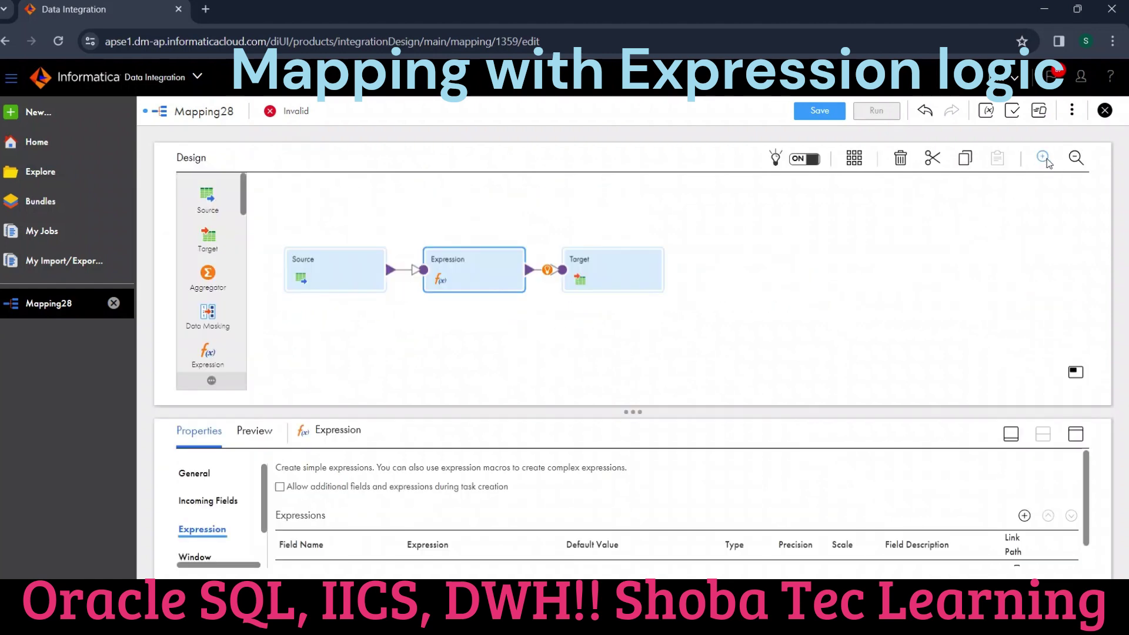
{"action": "left_click", "coordinate": [625, 260]}
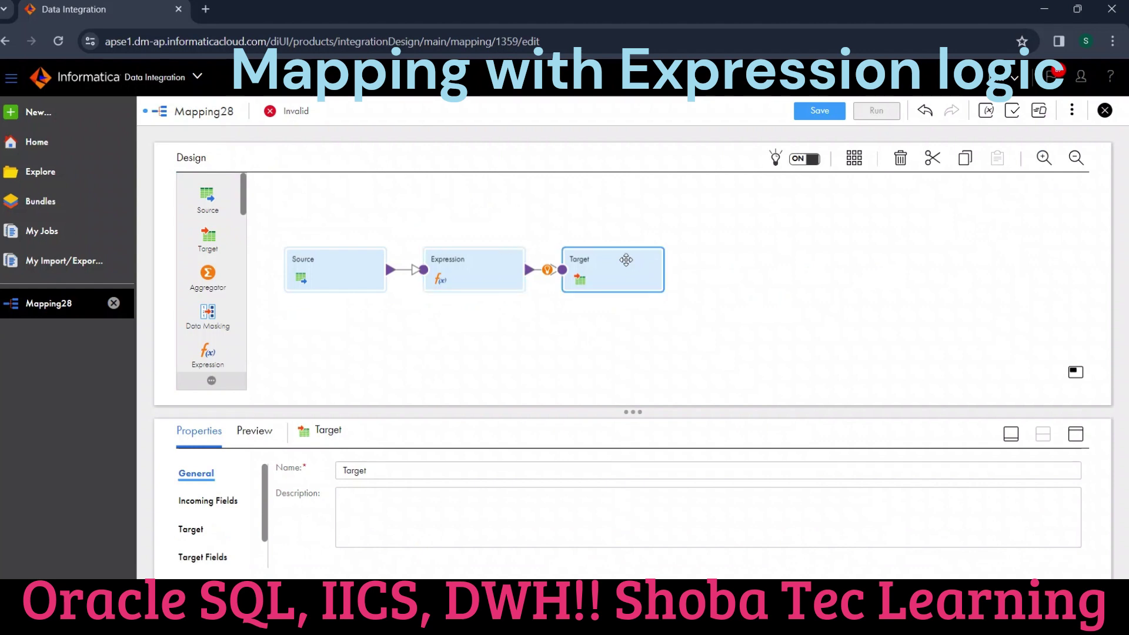
{"action": "left_click", "coordinate": [1081, 435]}
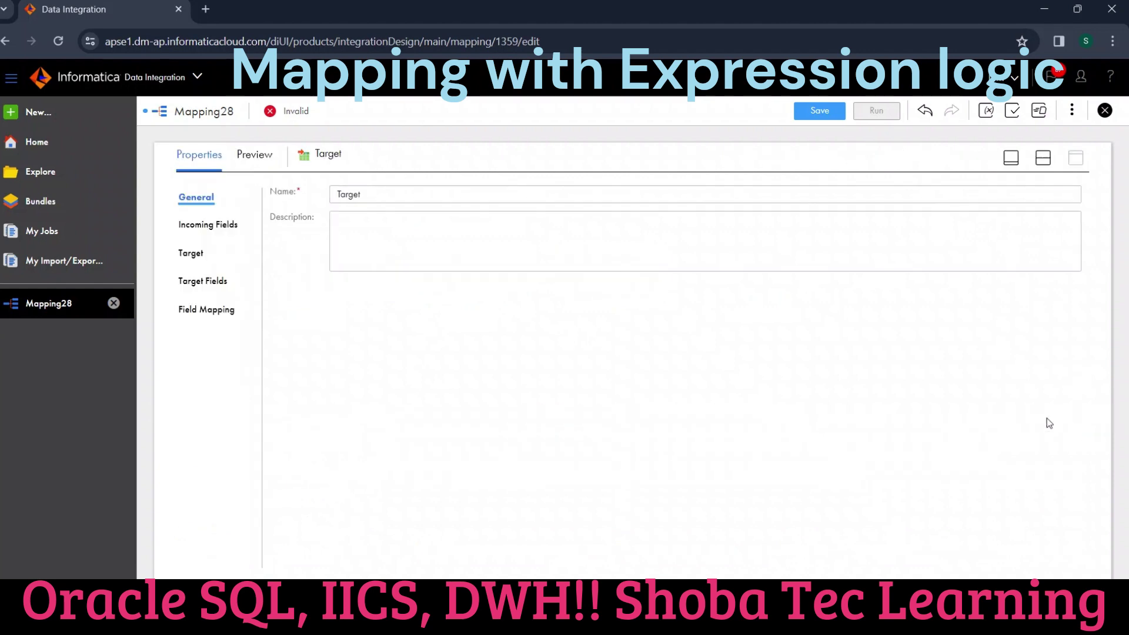
{"action": "left_click", "coordinate": [192, 254]}
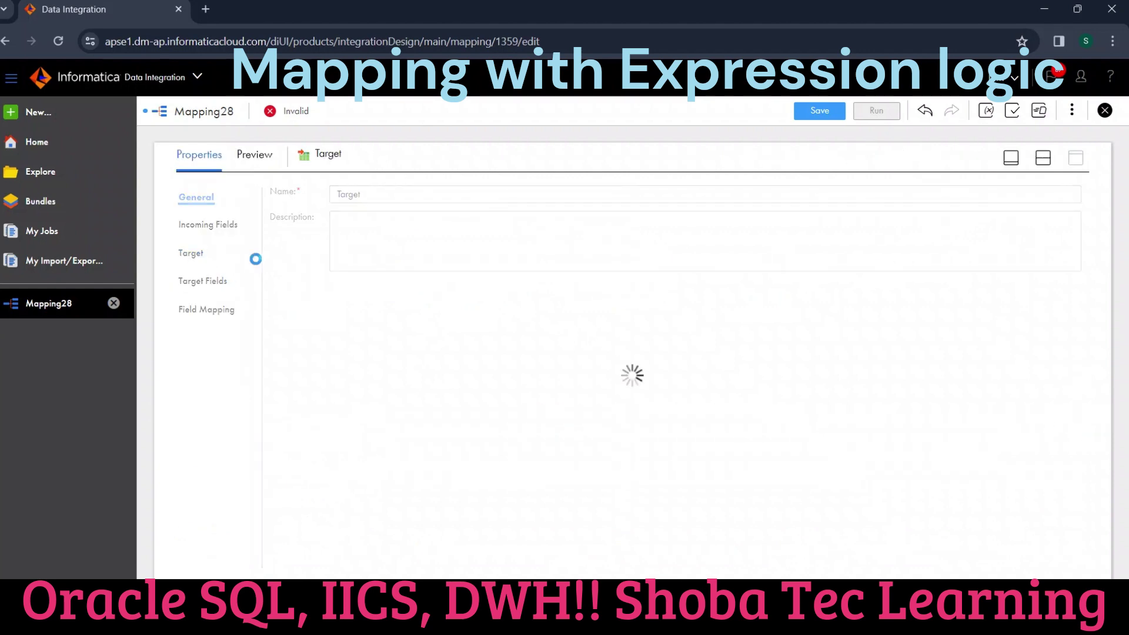
{"action": "left_click", "coordinate": [504, 230]}
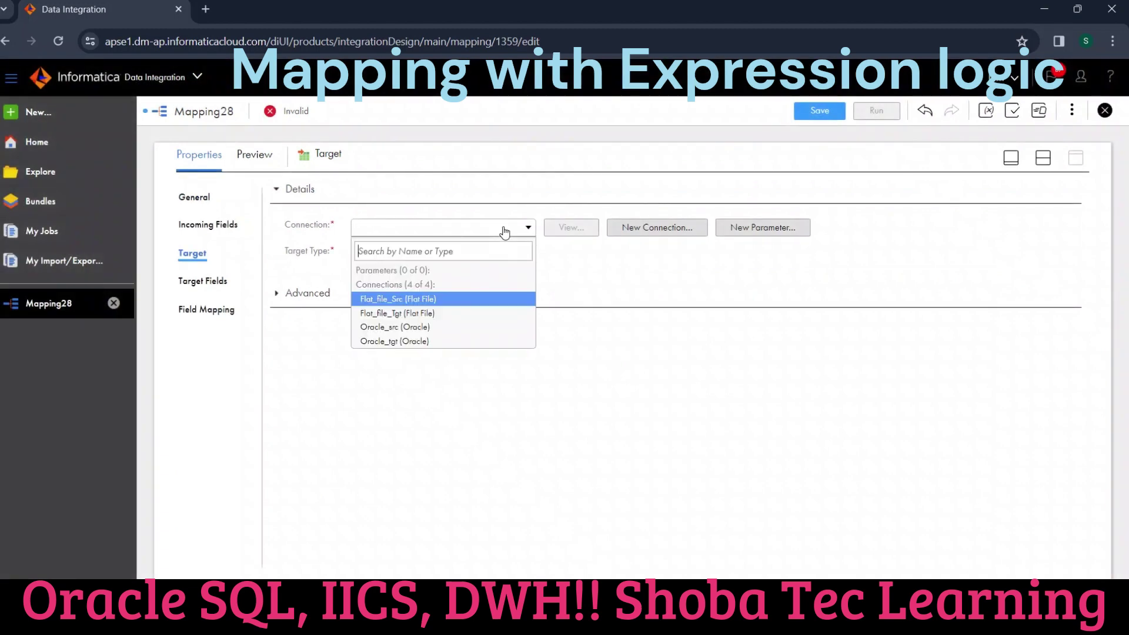
{"action": "left_click", "coordinate": [495, 340]}
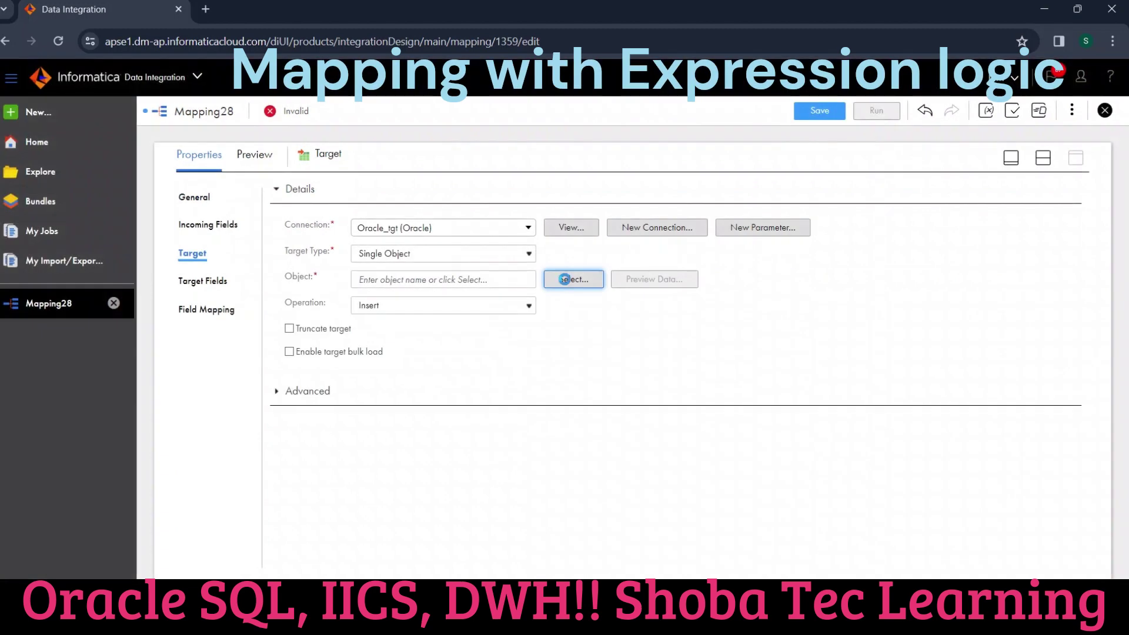
{"action": "left_click", "coordinate": [565, 279]}
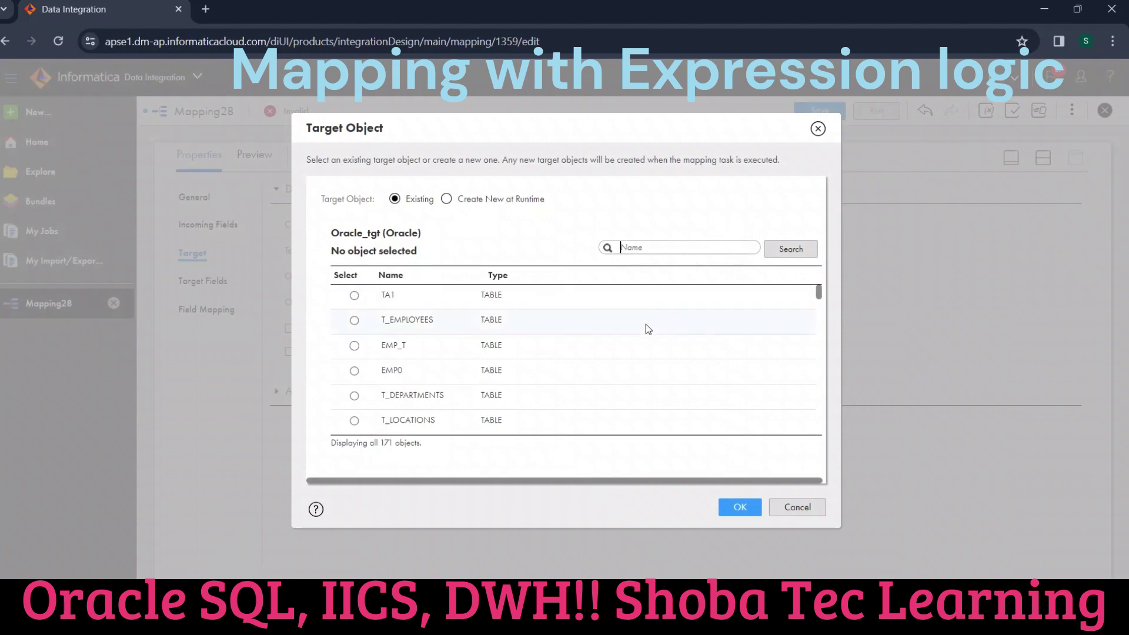
{"action": "left_click", "coordinate": [644, 325]}
{"action": "left_click", "coordinate": [730, 501]}
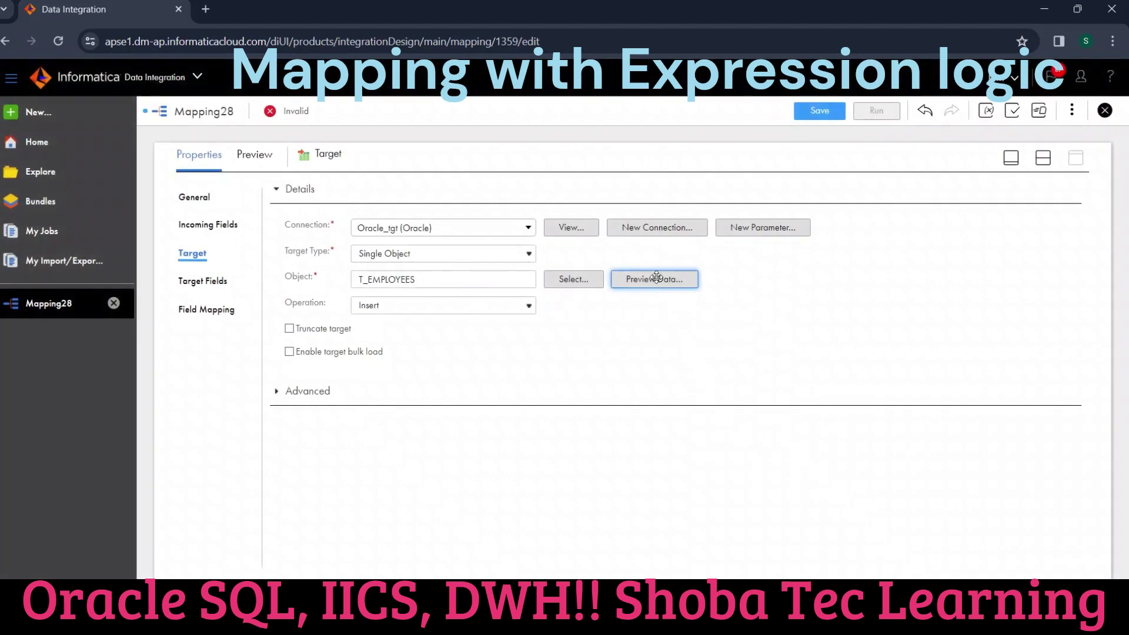
Step: Preview the data of the T_EMPLOYEES target table and open the target's field mapping
{"action": "left_click", "coordinate": [656, 277]}
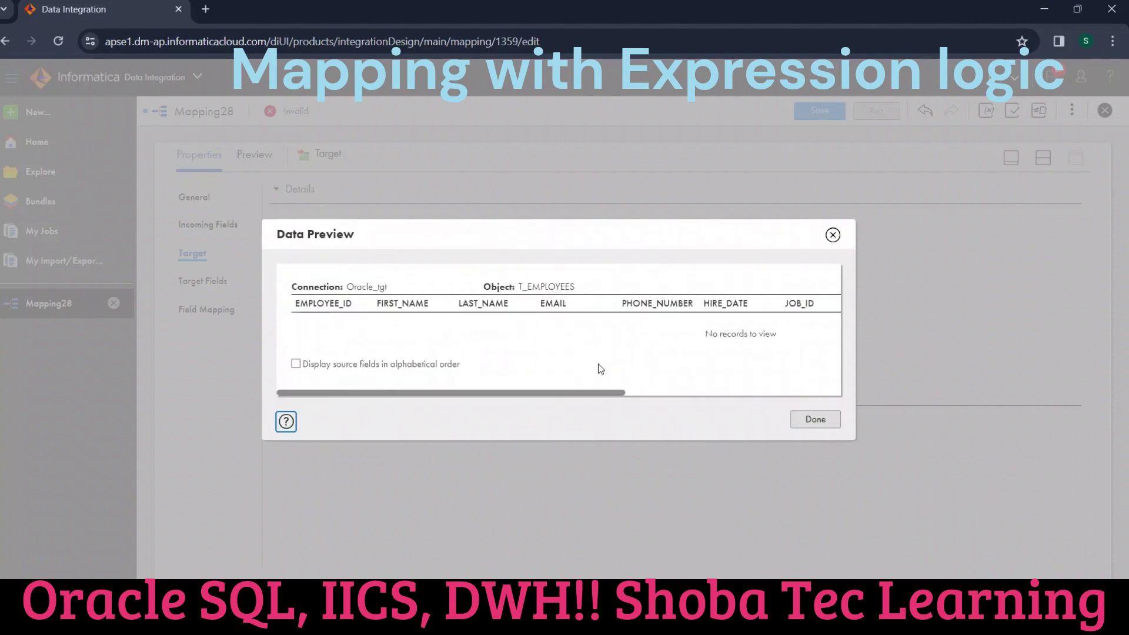
{"action": "left_click", "coordinate": [834, 237]}
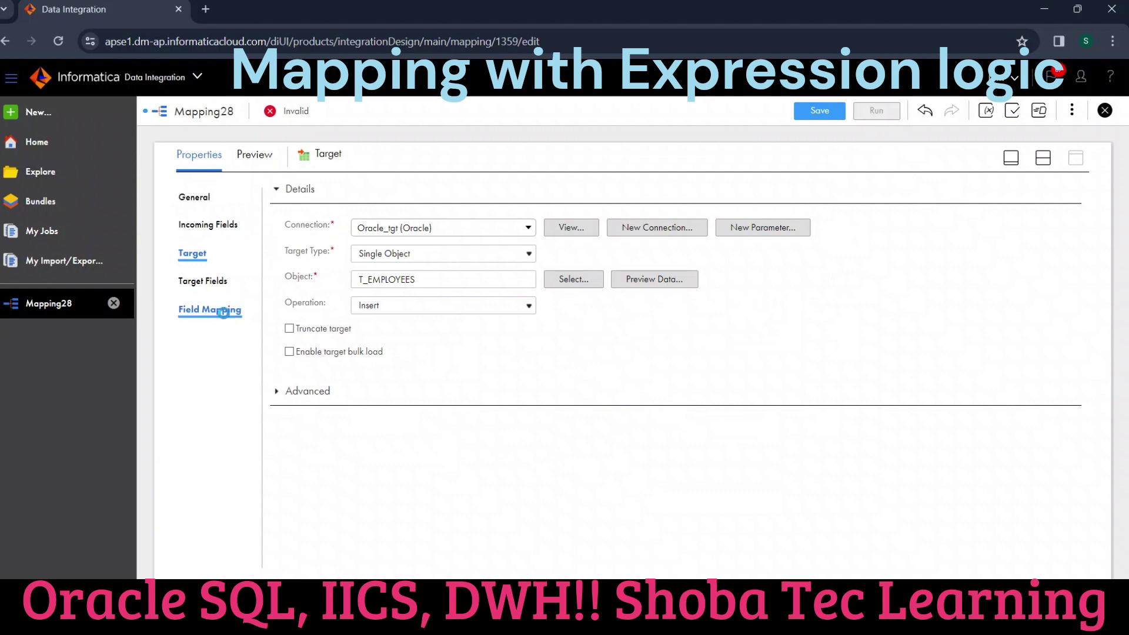
{"action": "left_click", "coordinate": [223, 312]}
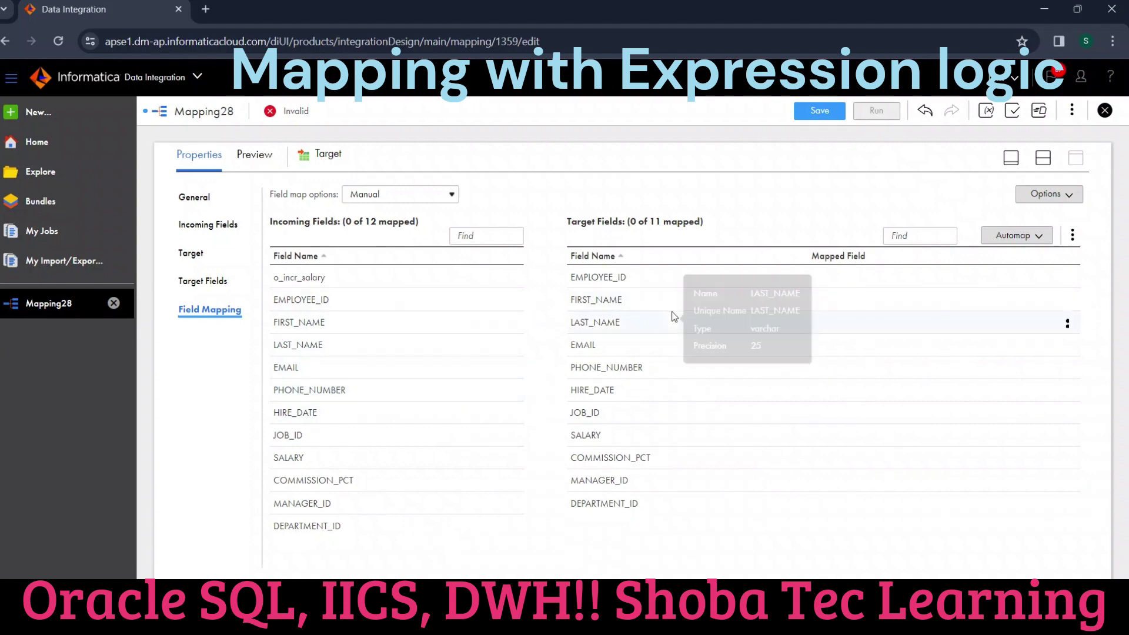
{"action": "mouse_move", "coordinate": [673, 318]}
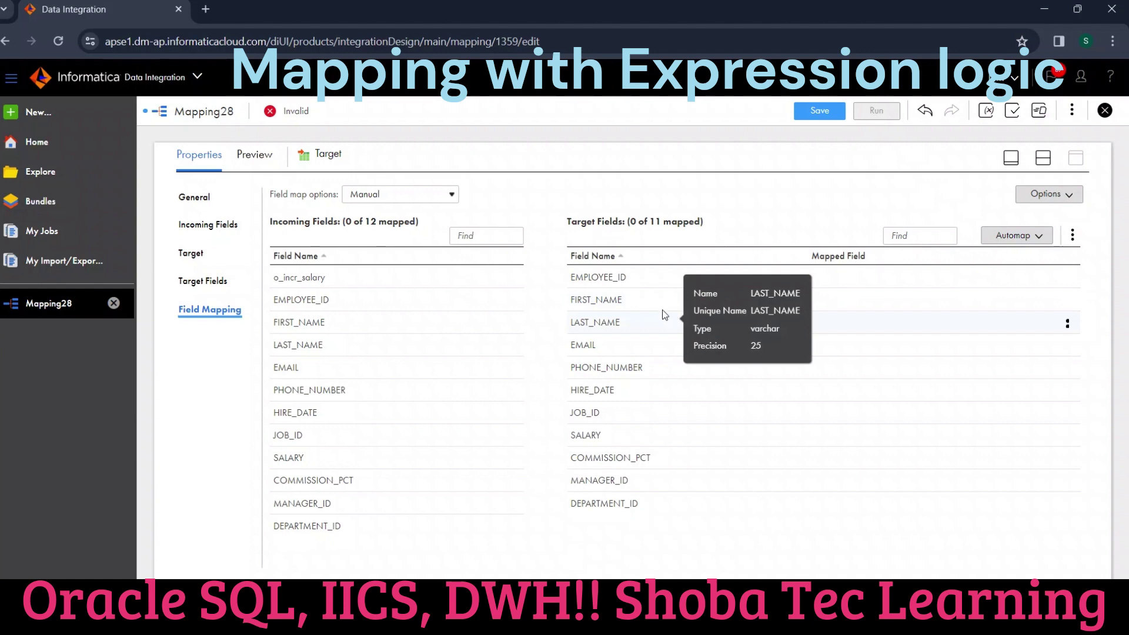
Step: Map o_incr_salary to the target SALARY field, map the remaining fields with Smart Map, and save the mapping
{"action": "left_click", "coordinate": [455, 279]}
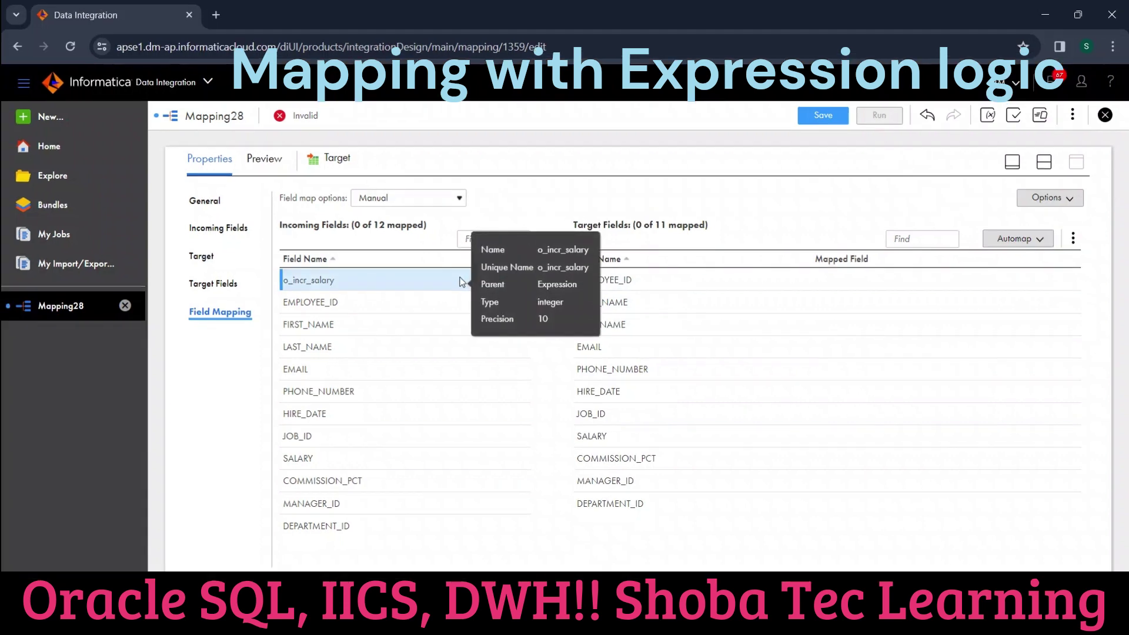
{"action": "left_click_drag", "start_coordinate": [462, 282], "coordinate": [673, 439]}
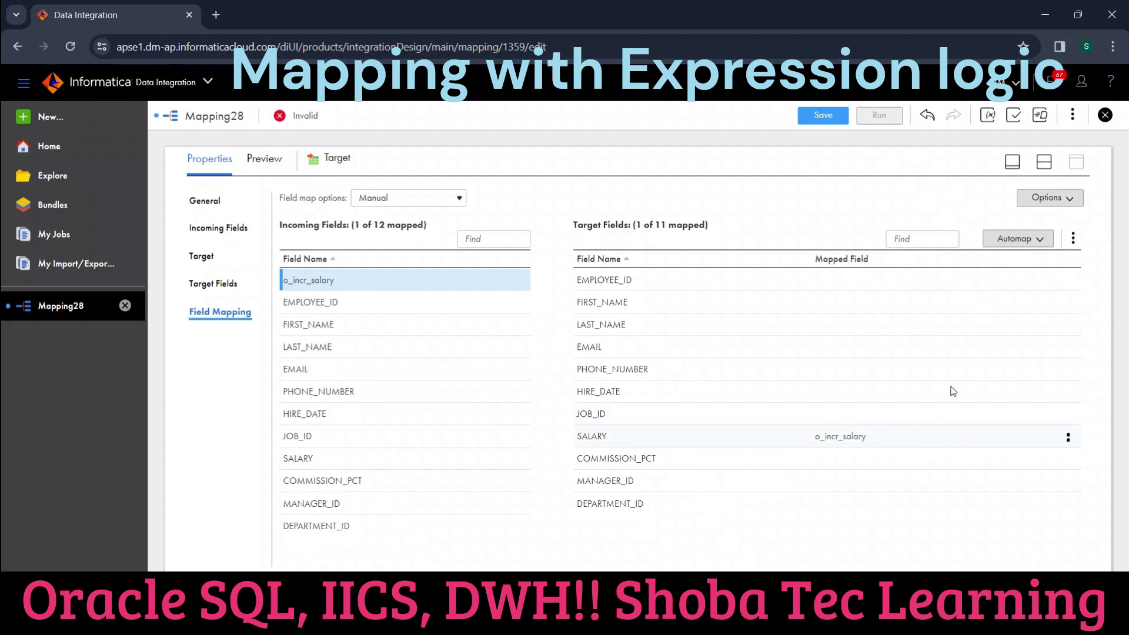
{"action": "left_click", "coordinate": [1022, 243]}
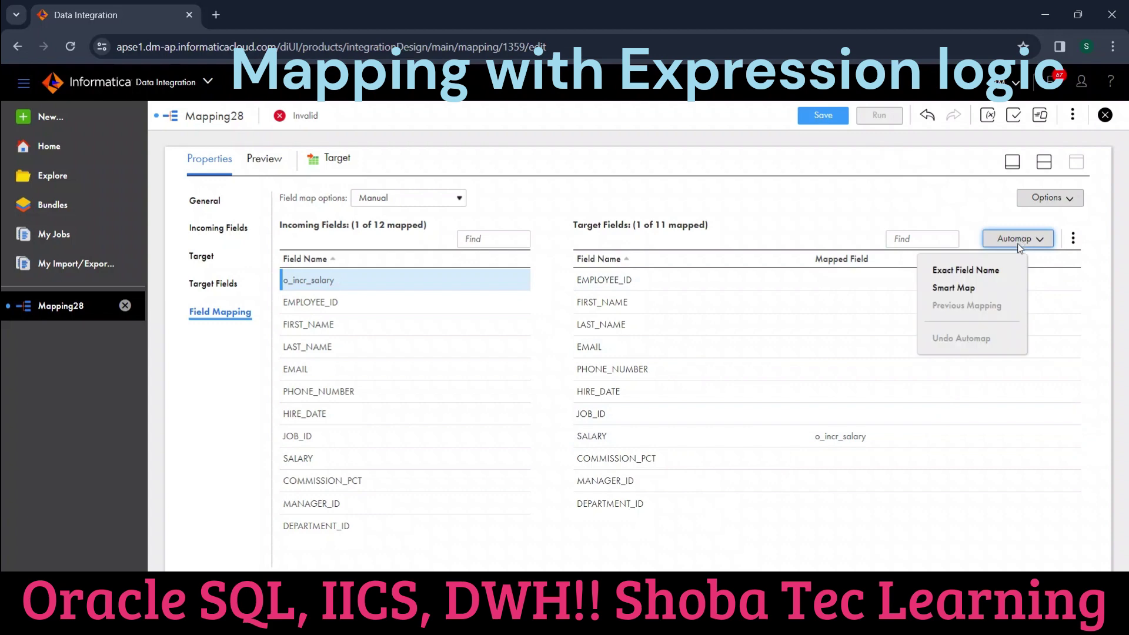
{"action": "left_click", "coordinate": [989, 288]}
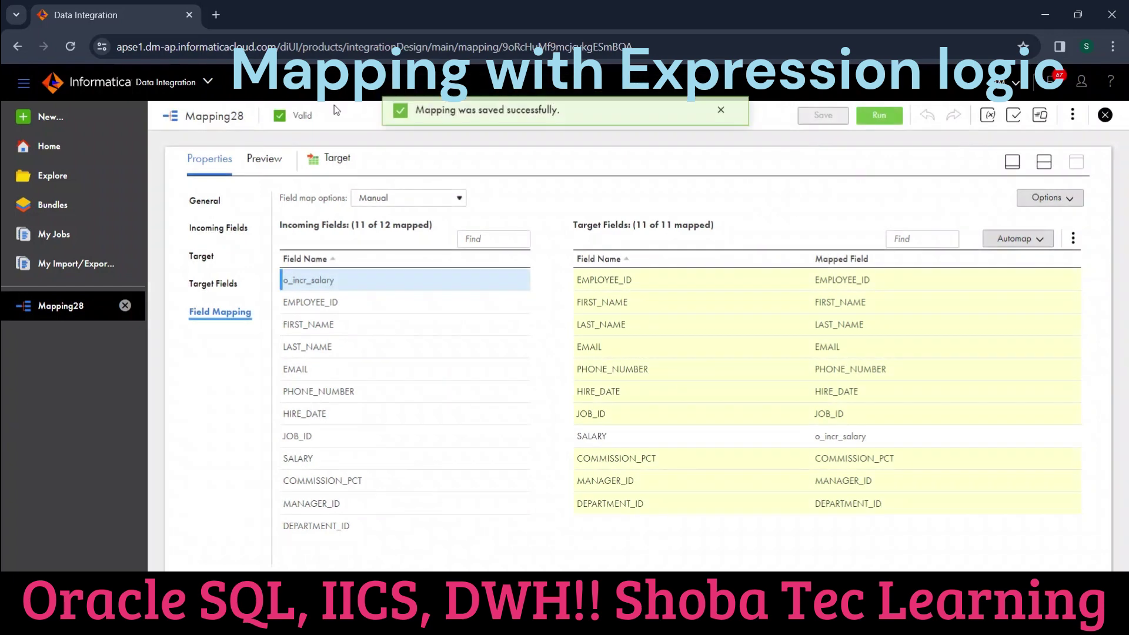
{"action": "double_click", "coordinate": [302, 115]}
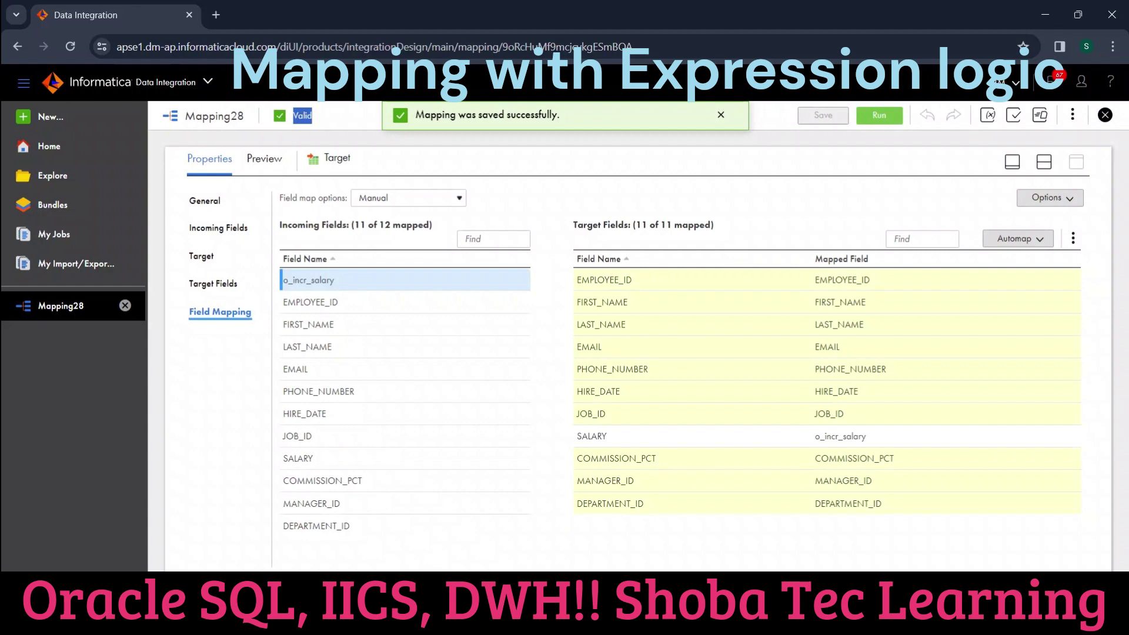
Step: Run Mapping28 and refresh its entry in the job list until the run finishes
{"action": "left_click", "coordinate": [871, 117]}
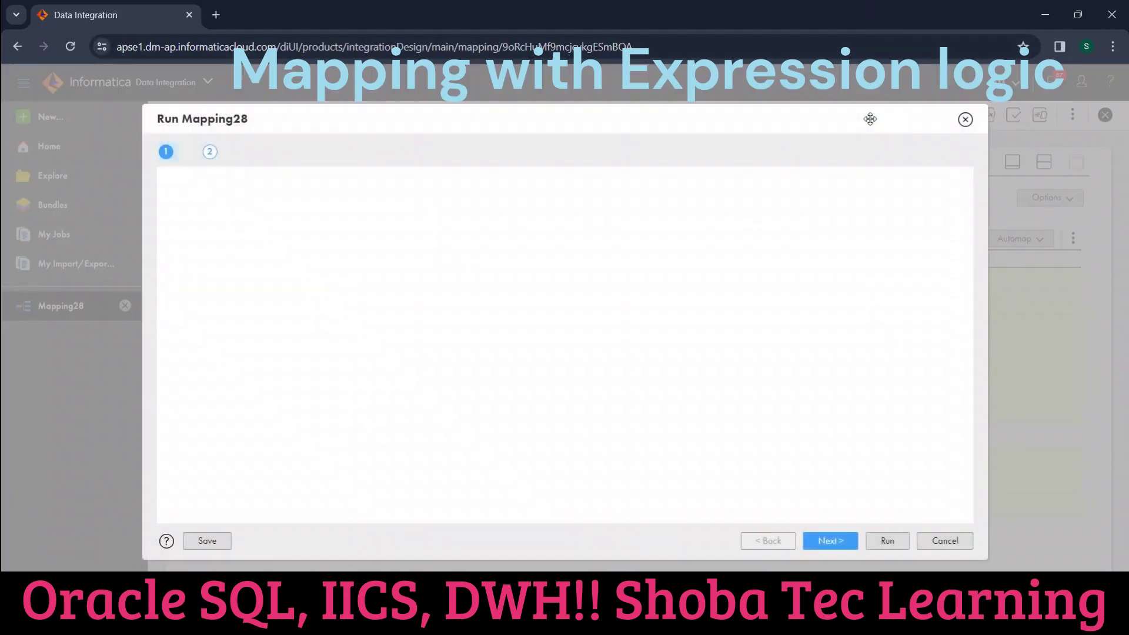
{"action": "left_click", "coordinate": [889, 541]}
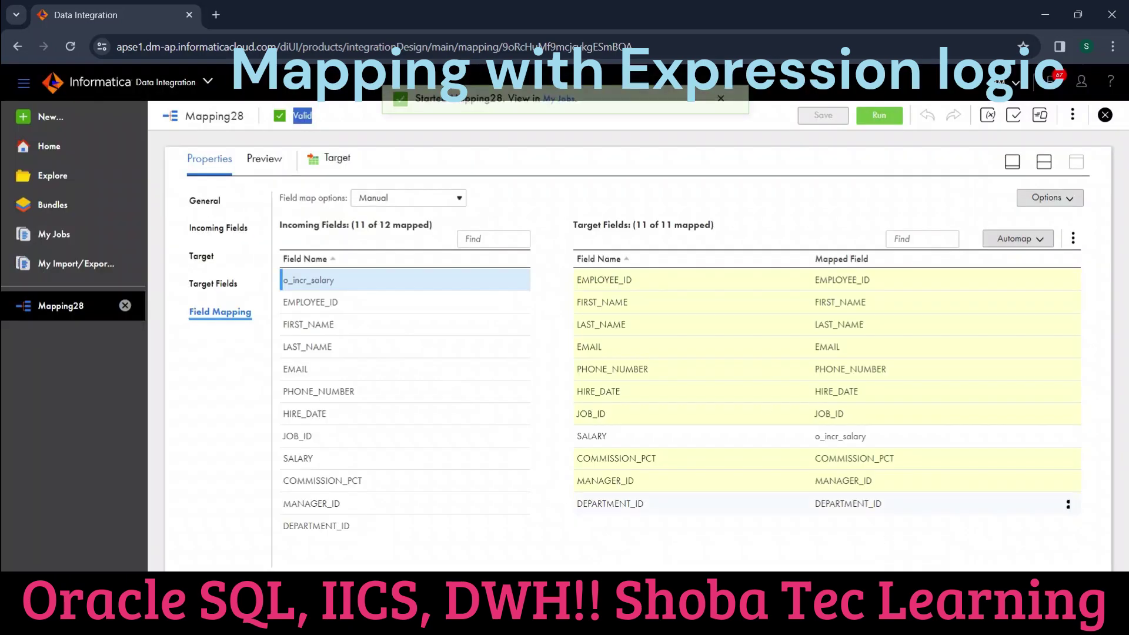
{"action": "left_click", "coordinate": [563, 117]}
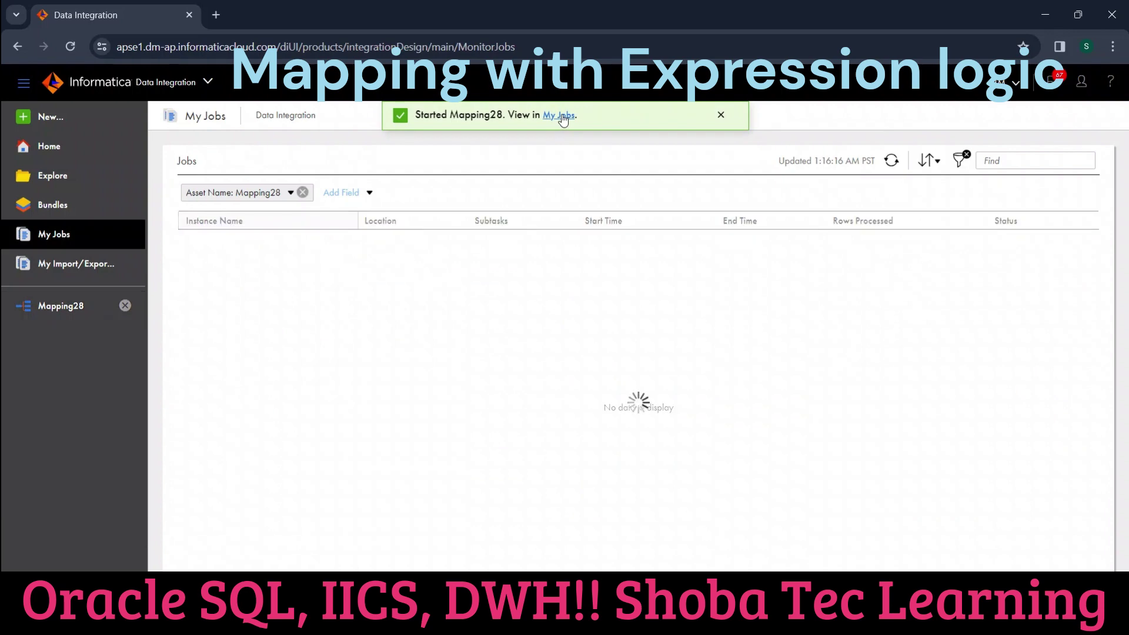
{"action": "left_click", "coordinate": [891, 161]}
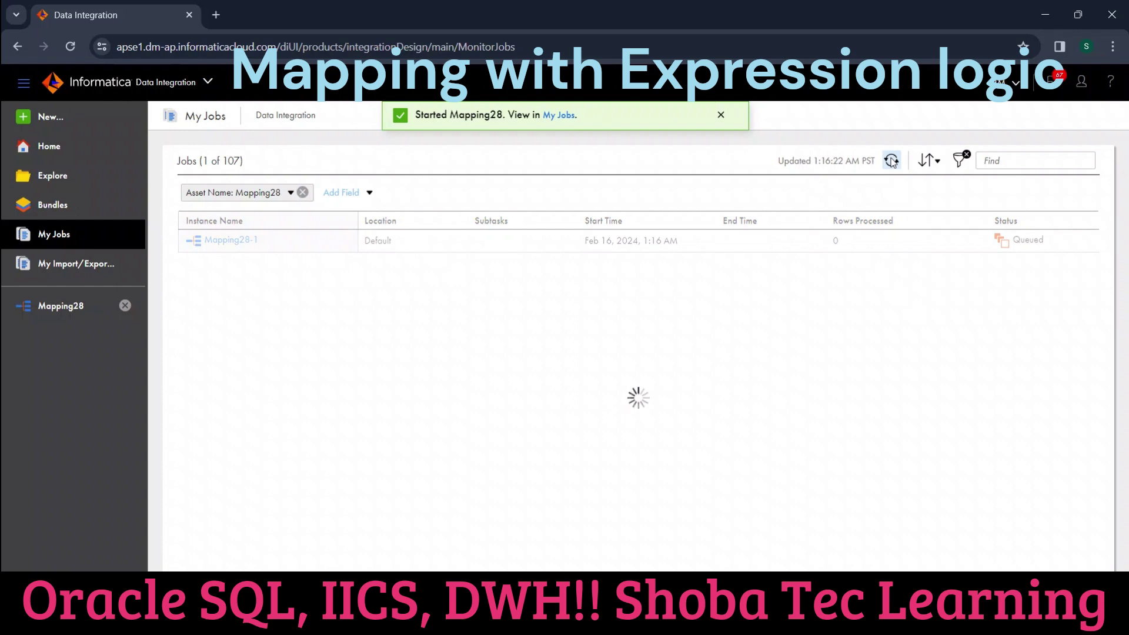
{"action": "left_click", "coordinate": [891, 160]}
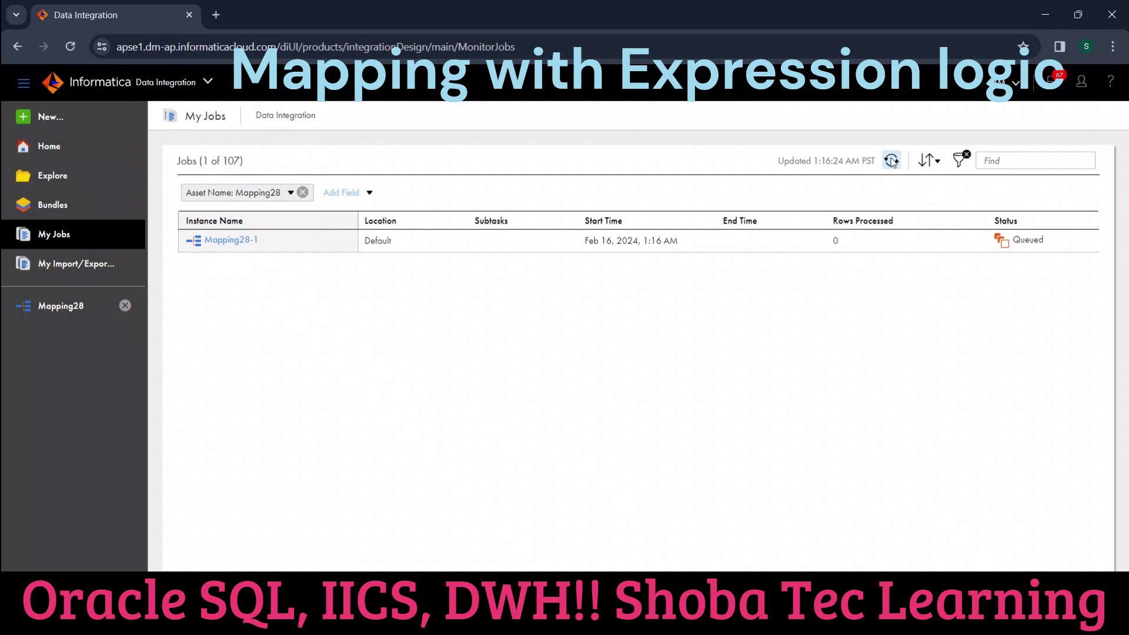
{"action": "left_click", "coordinate": [892, 160]}
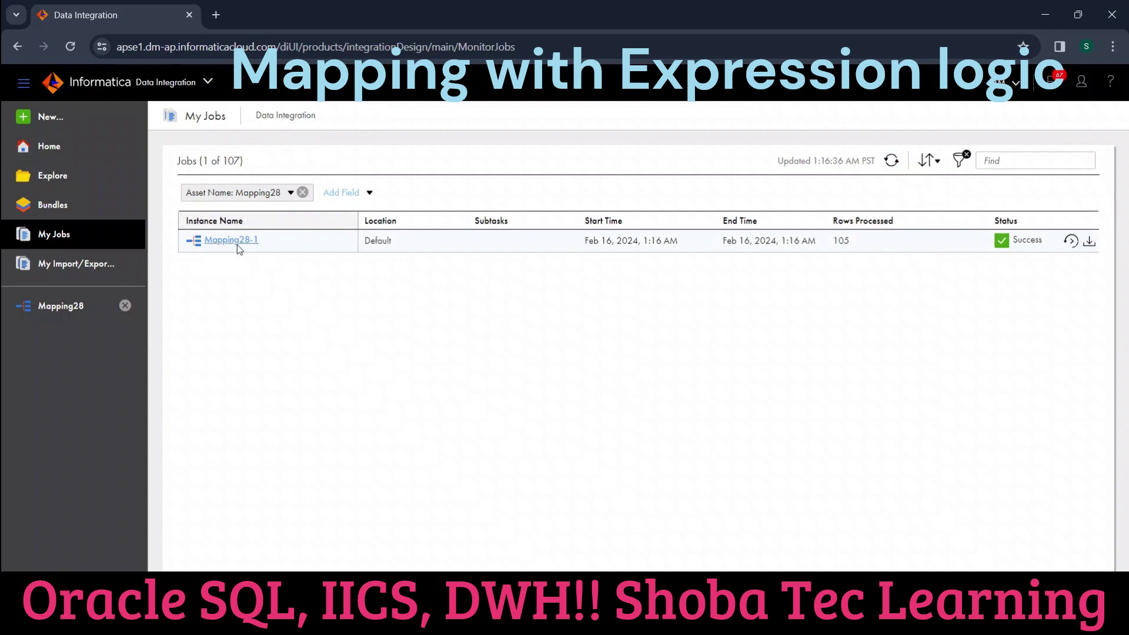
Step: Open the Mapping28-1 job details and highlight the success row counts of the source and target
{"action": "left_click", "coordinate": [237, 244]}
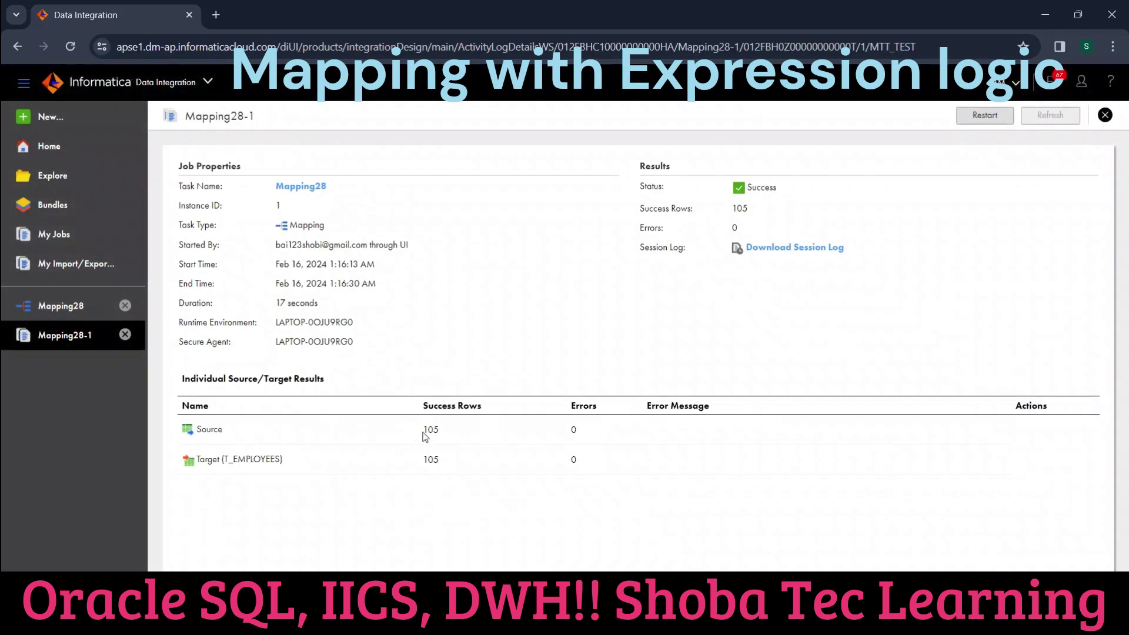
{"action": "left_click_drag", "start_coordinate": [423, 431], "coordinate": [423, 464]}
{"action": "left_click", "coordinate": [794, 520]}
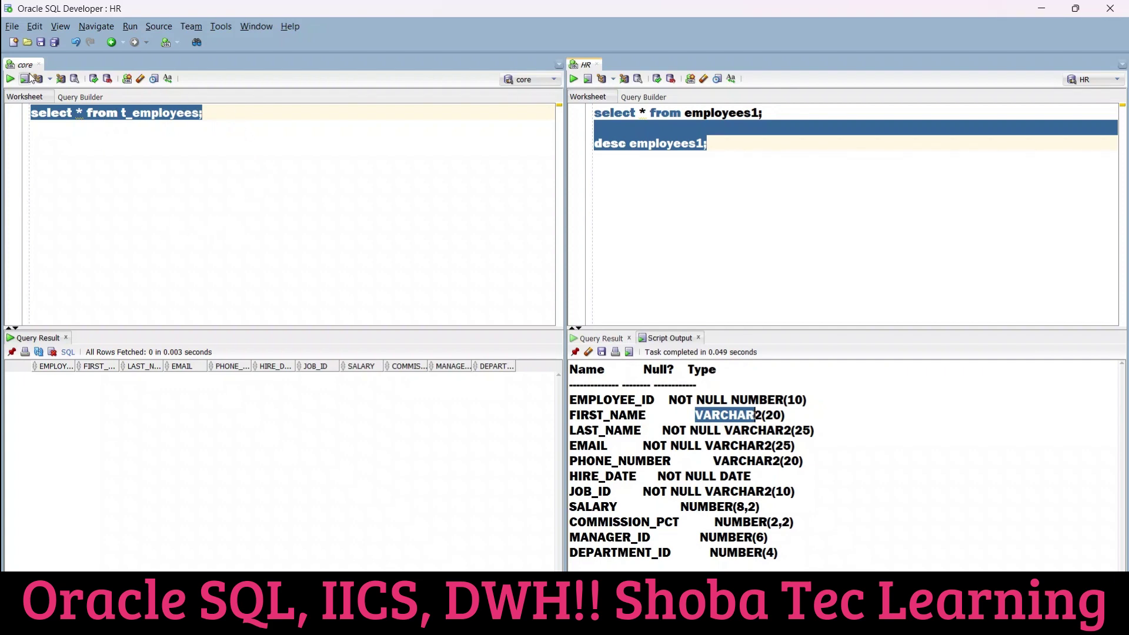
Step: In Oracle SQL Developer, rerun select * from t_employees; on the core connection and examine the SALARY column
{"action": "left_click", "coordinate": [11, 81]}
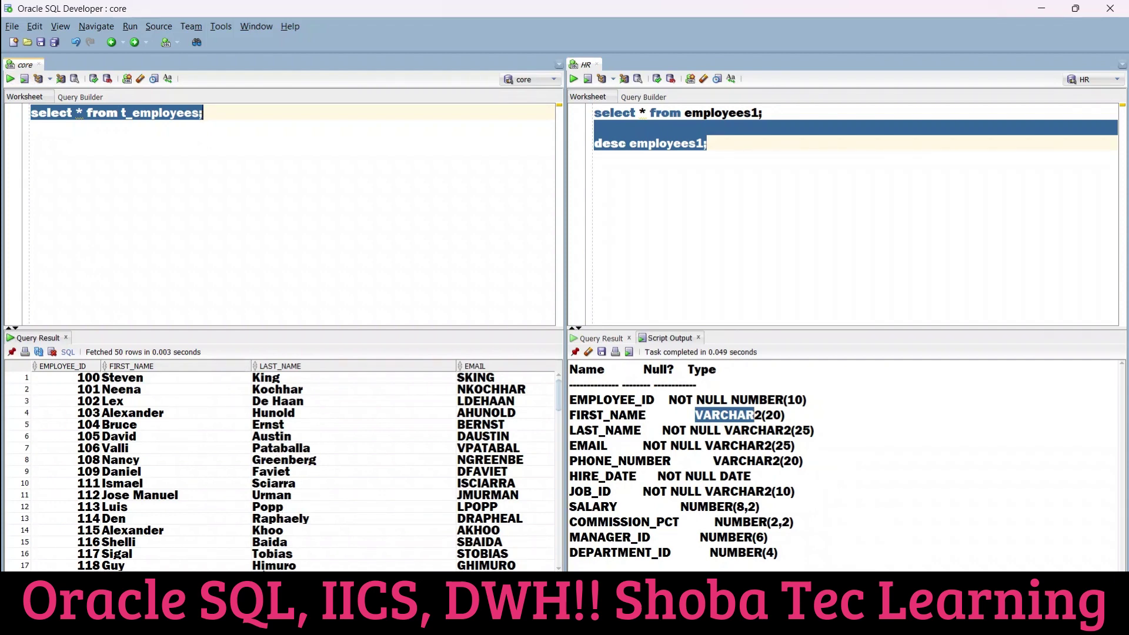
{"action": "scroll", "coordinate": [282, 471], "scroll_direction": "right", "scroll_amount": 10}
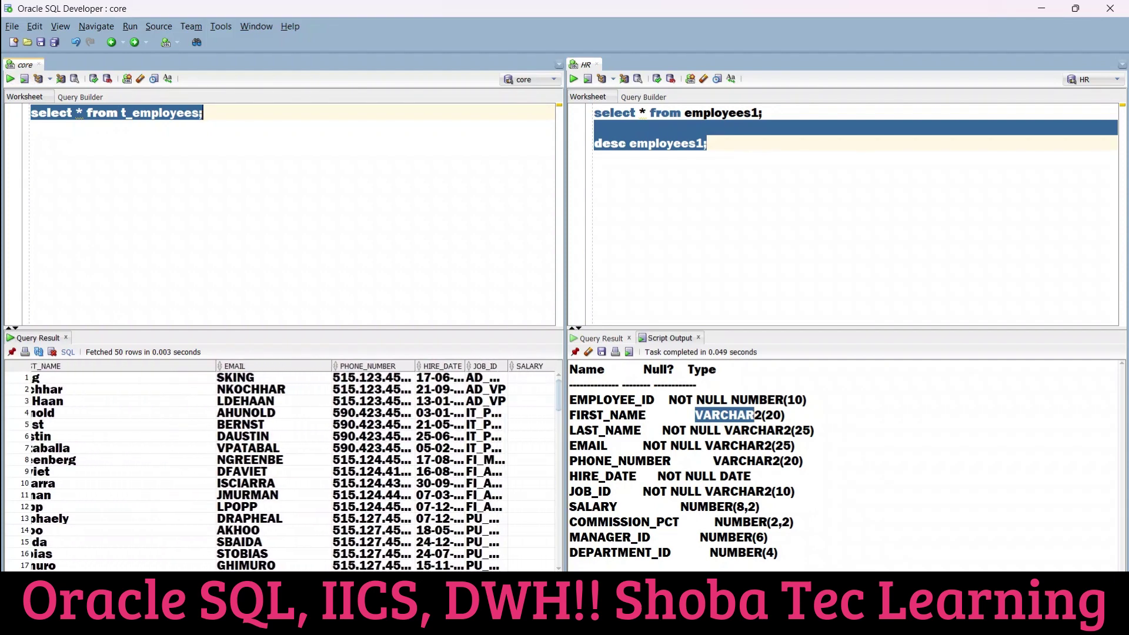
{"action": "scroll", "coordinate": [283, 471], "scroll_direction": "right", "scroll_amount": 3}
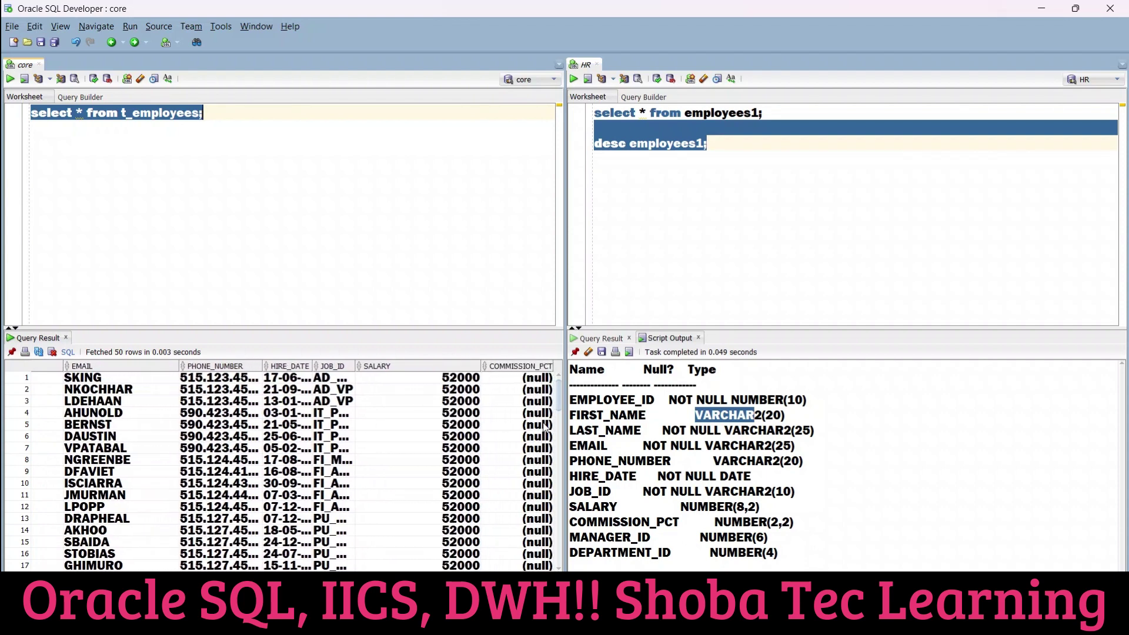
Step: Run select * from employees1; on the HR connection and compare its SALARY values with those in t_employees
{"action": "left_click", "coordinate": [792, 112]}
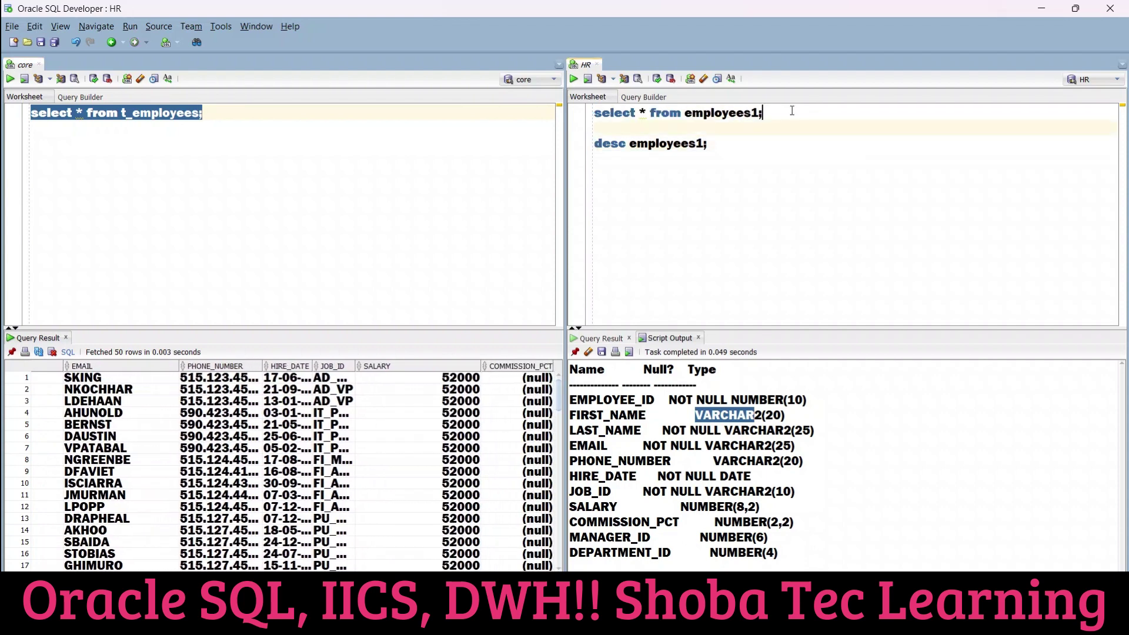
{"action": "triple_click", "coordinate": [782, 111]}
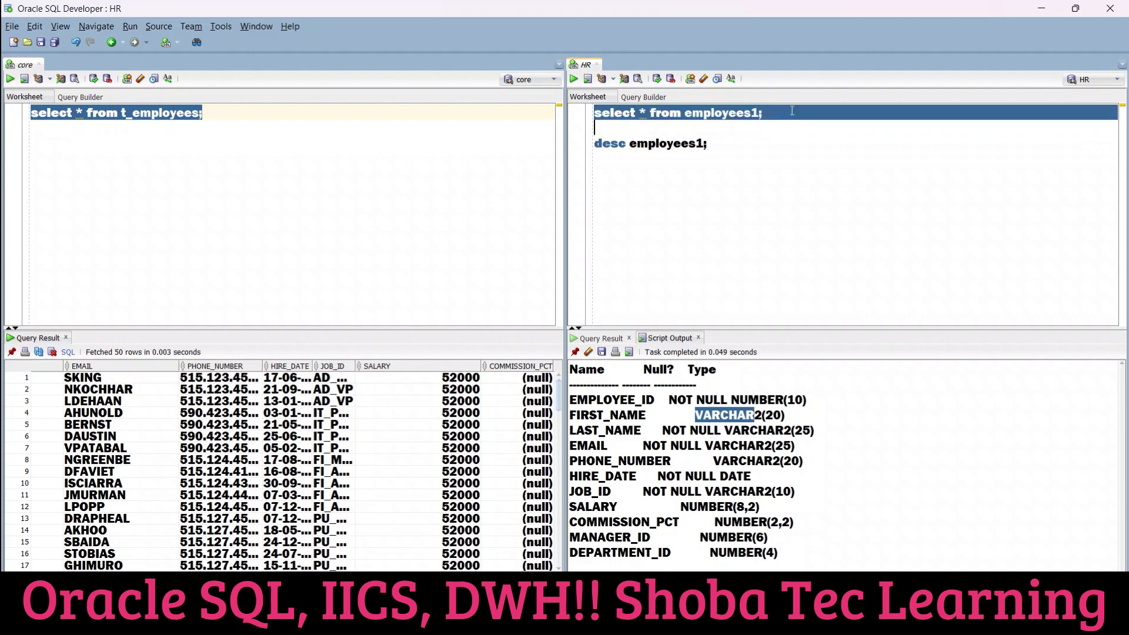
{"action": "left_click", "coordinate": [575, 80]}
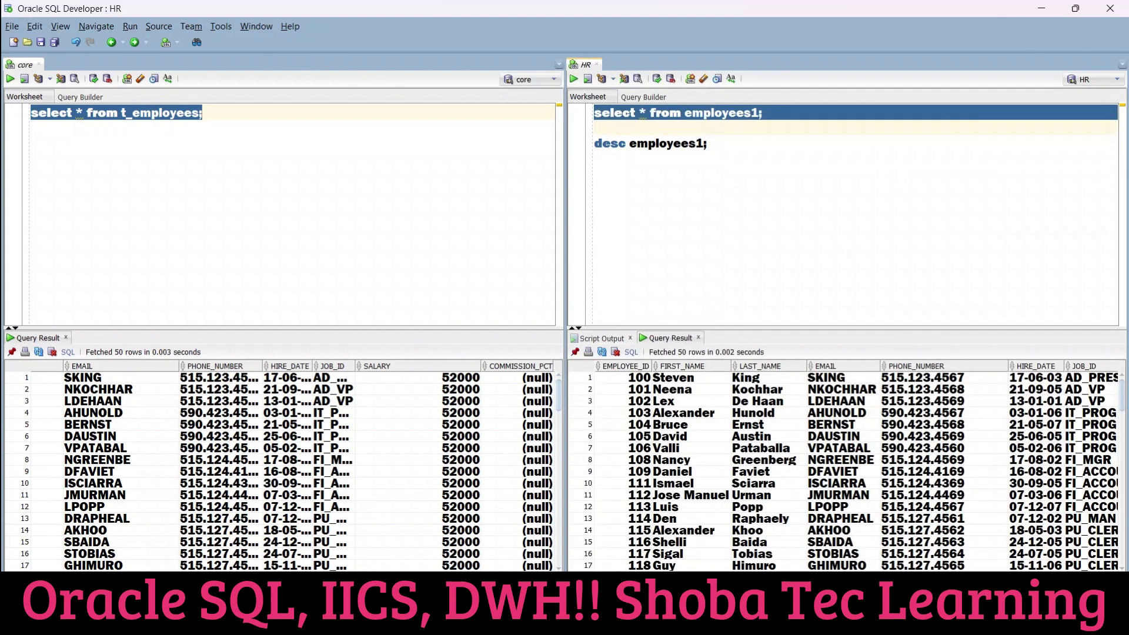
{"action": "scroll", "coordinate": [907, 570], "scroll_direction": "right", "scroll_amount": 10}
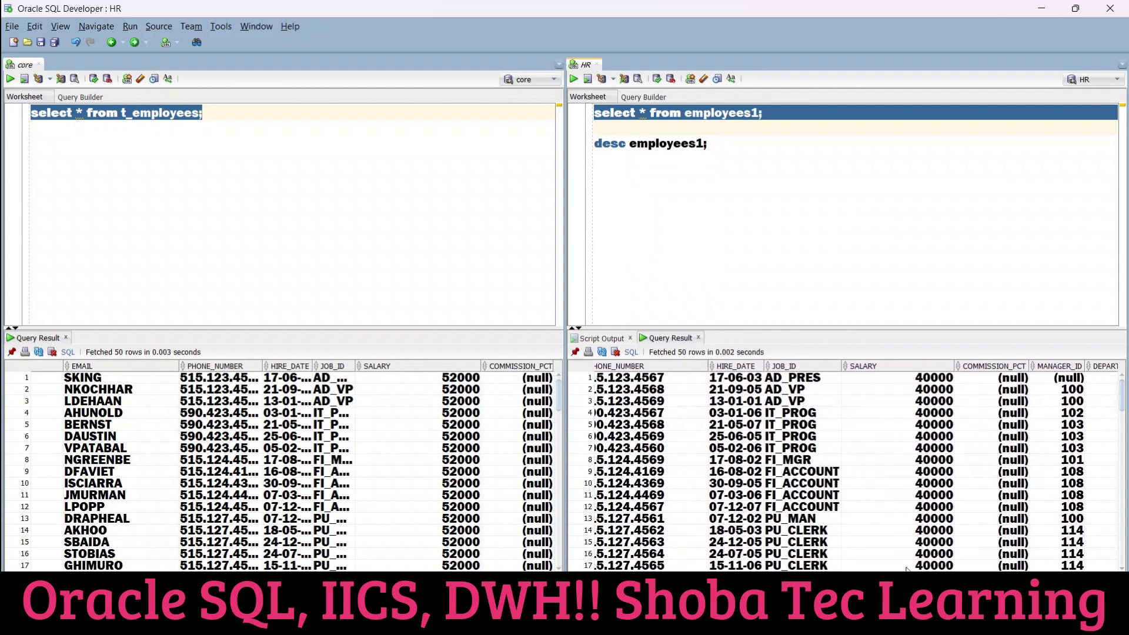
{"action": "left_click", "coordinate": [869, 384]}
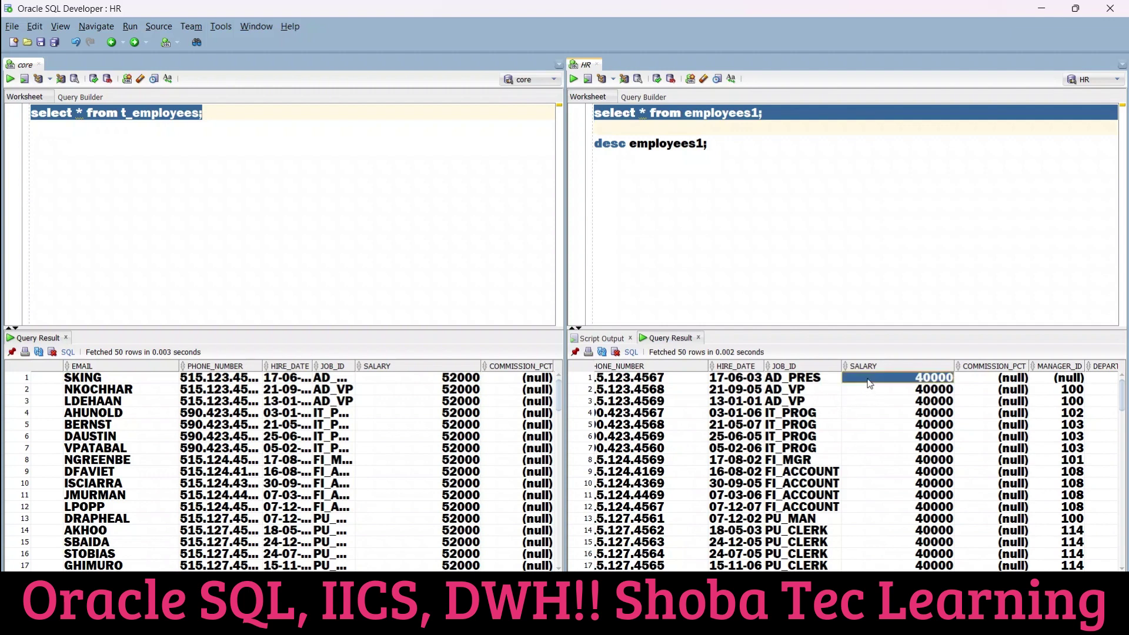
{"action": "left_click_drag", "start_coordinate": [869, 383], "coordinate": [872, 530]}
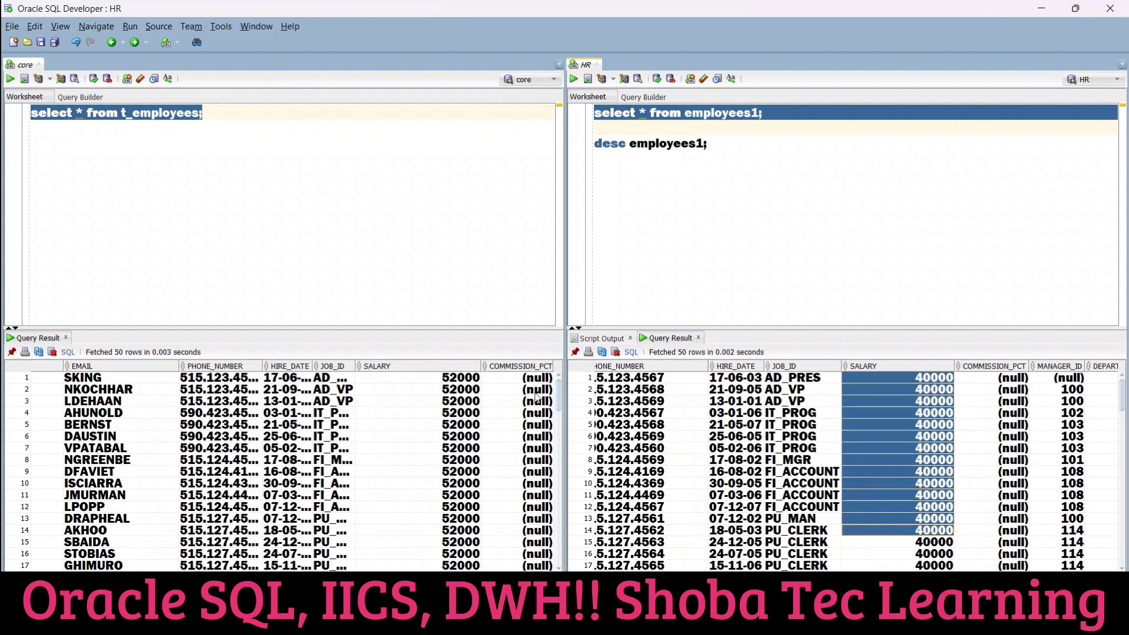
{"action": "left_click_drag", "start_coordinate": [444, 379], "coordinate": [466, 531]}
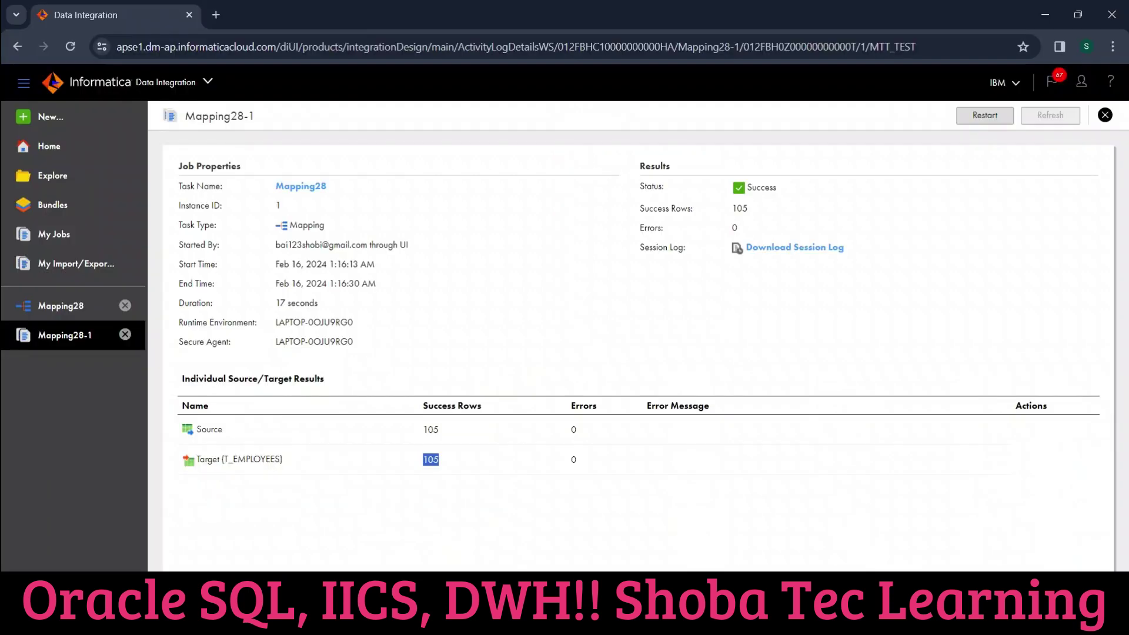
Step: Switch back to Mapping28 in Informatica Data Integration and open the Expression transformation's list of expressions in the maximized properties
{"action": "left_click", "coordinate": [88, 307]}
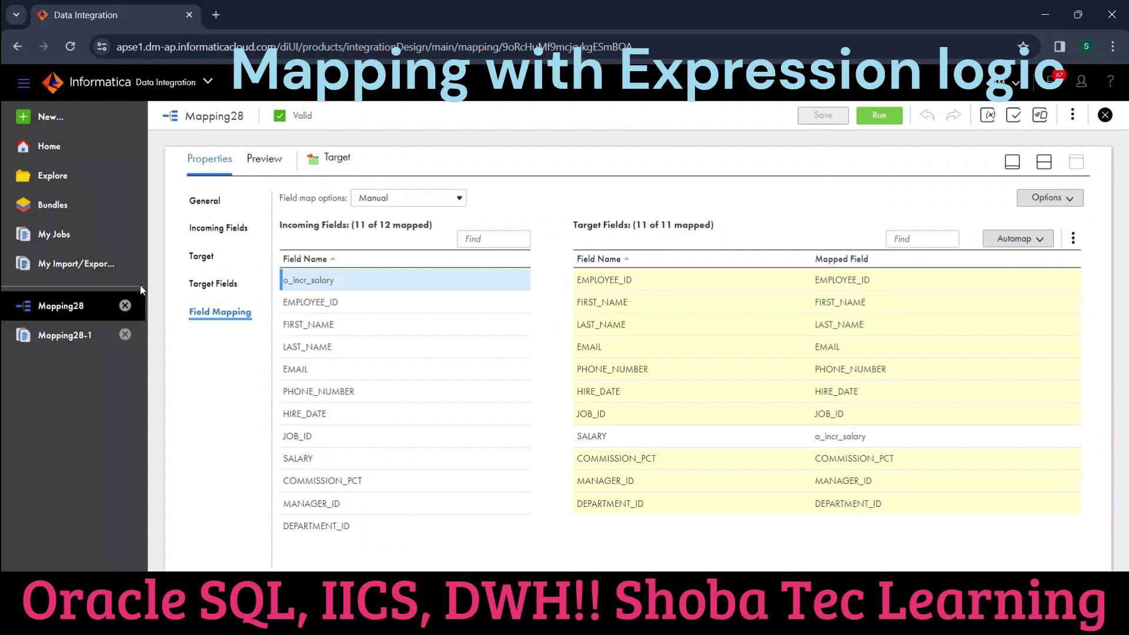
{"action": "left_click", "coordinate": [1044, 162]}
{"action": "left_click", "coordinate": [495, 279]}
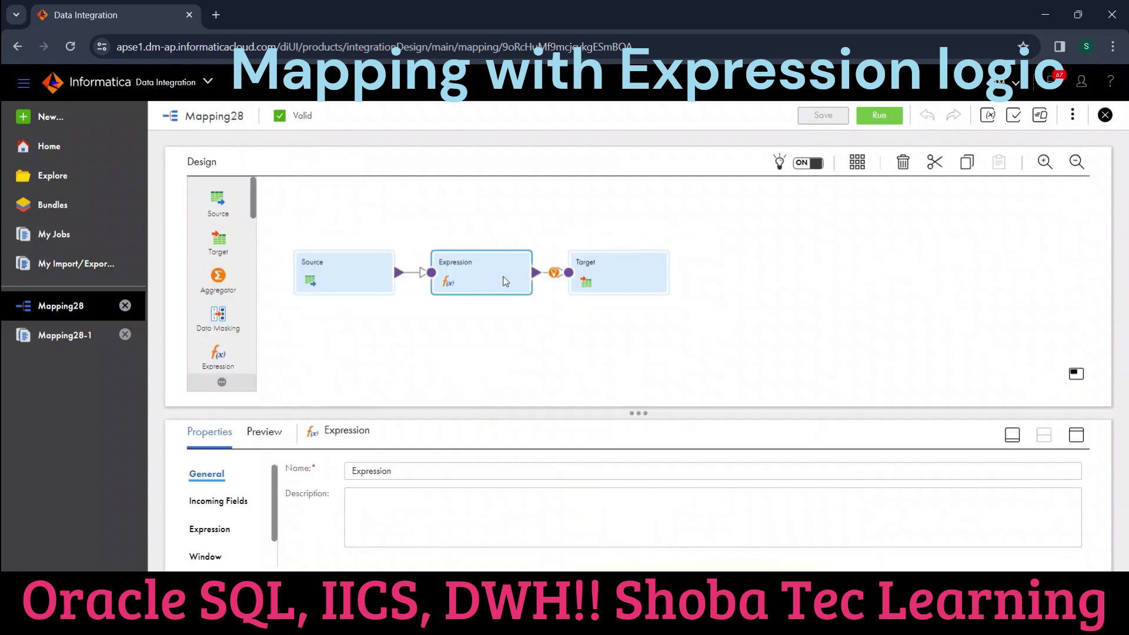
{"action": "left_click", "coordinate": [1076, 436]}
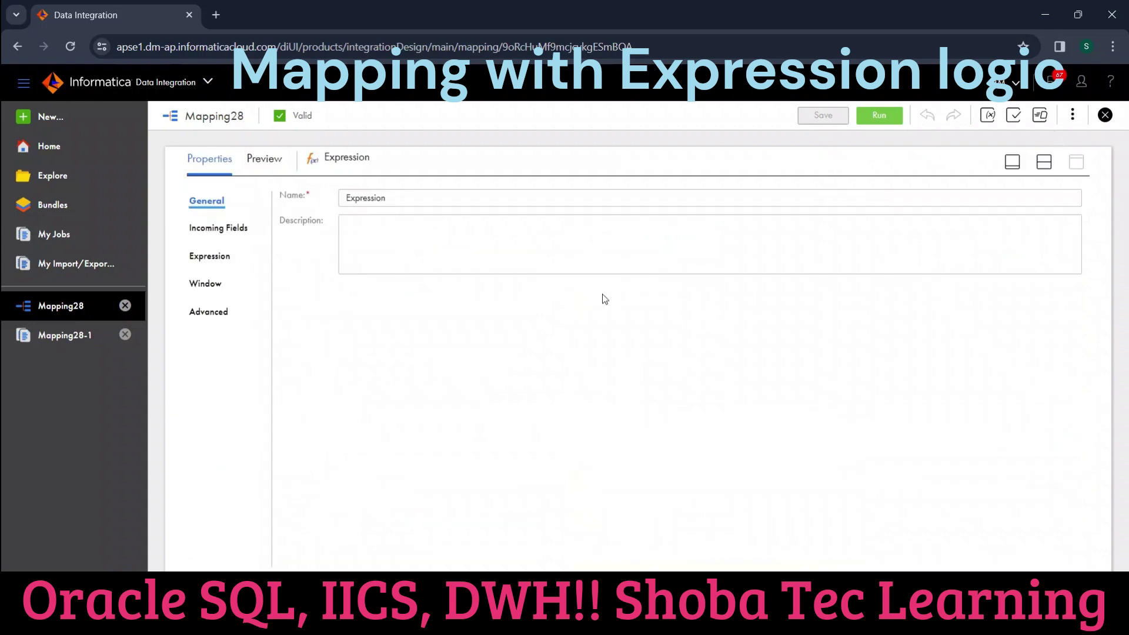
{"action": "left_click", "coordinate": [204, 257]}
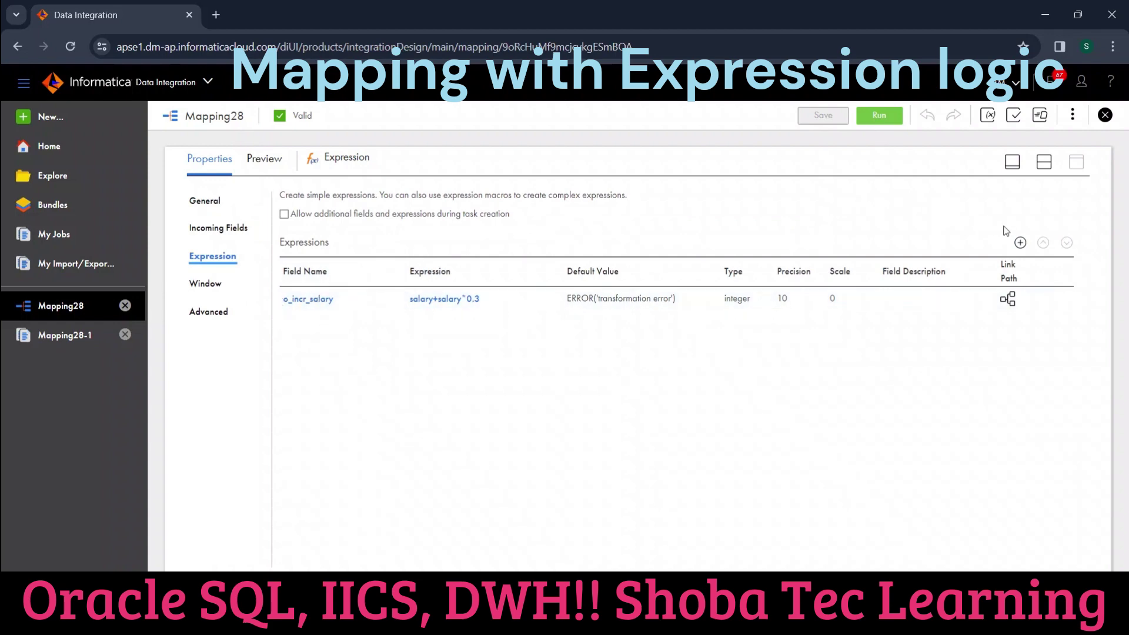
Step: Add an output field named o_full_name of type string with precision 20 to the Expression transformation
{"action": "left_click", "coordinate": [1020, 243]}
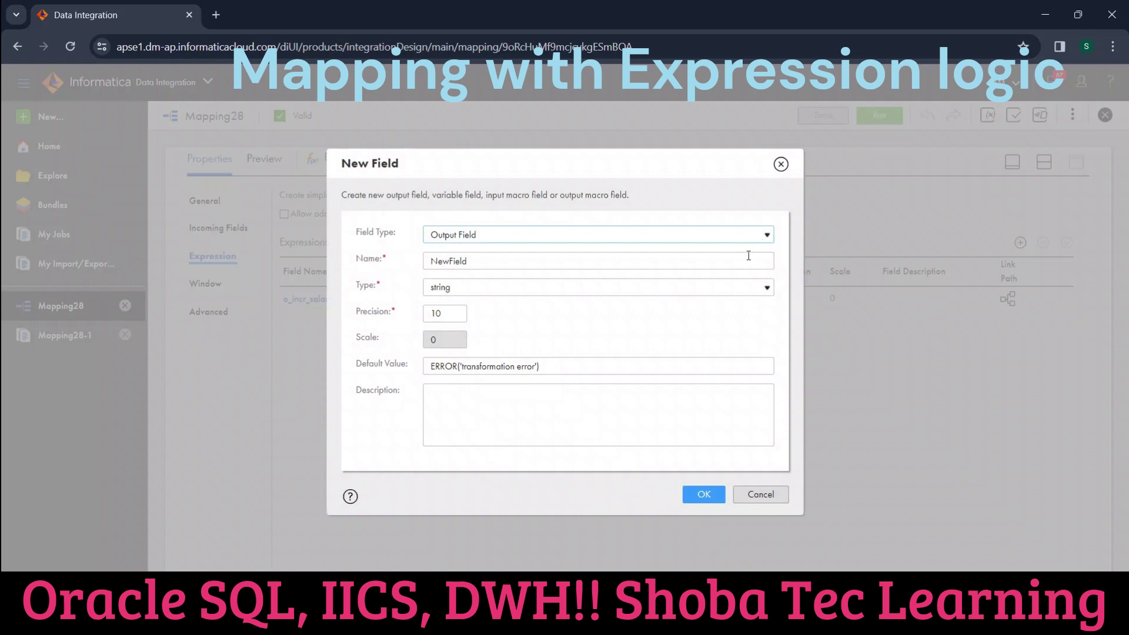
{"action": "double_click", "coordinate": [748, 259]}
{"action": "key", "text": "BackSpace"}
{"action": "type", "text": "o"}
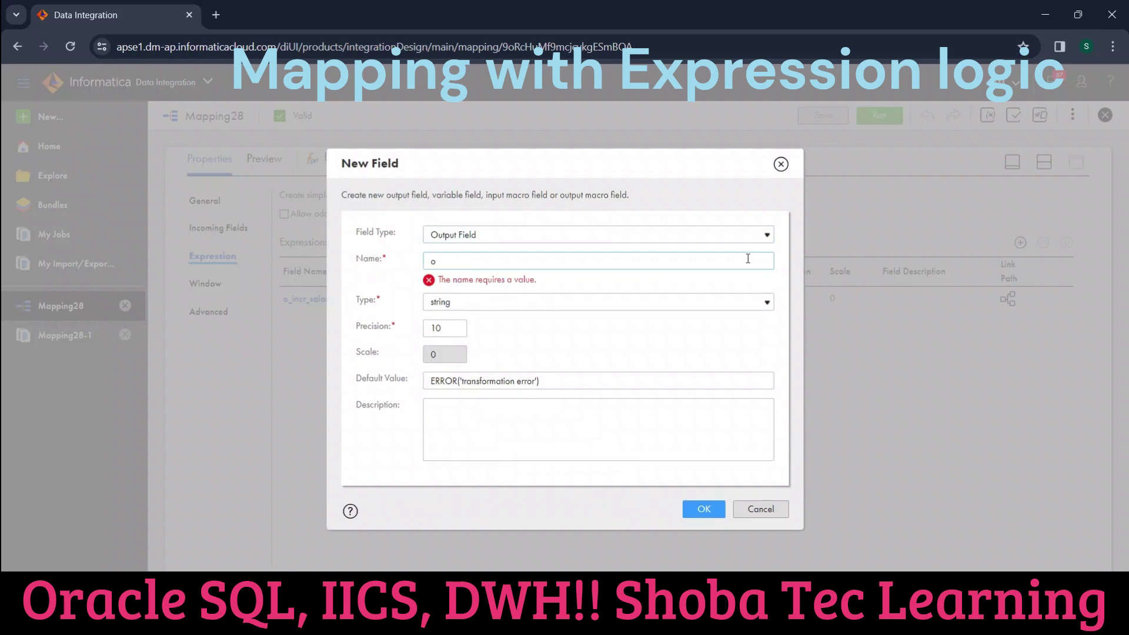
{"action": "type", "text": "_ful"}
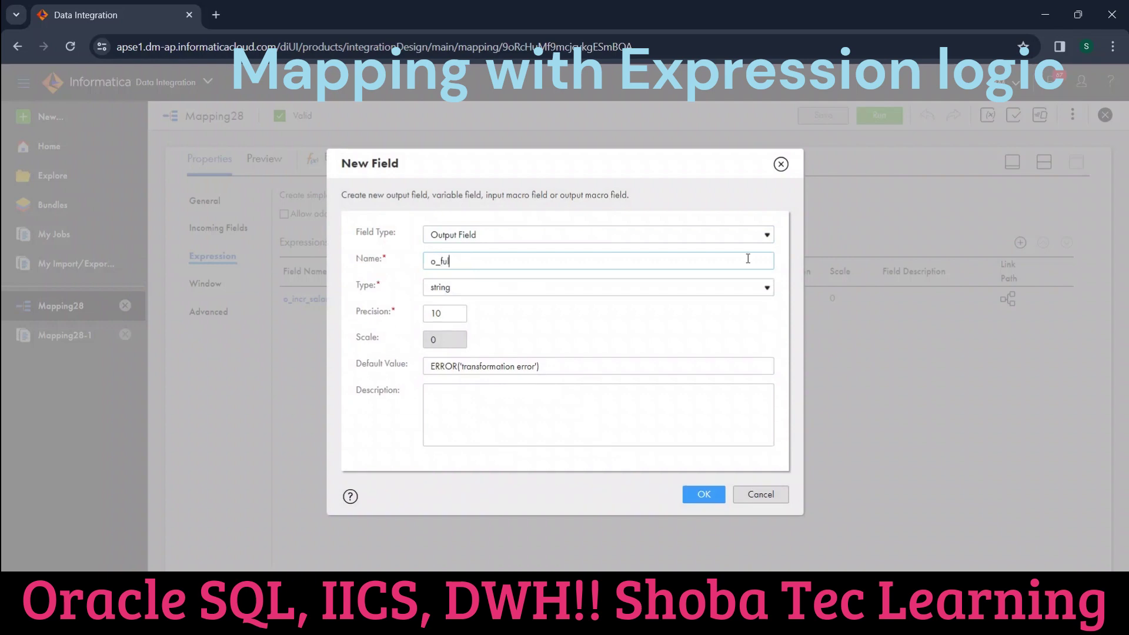
{"action": "type", "text": "l_name"}
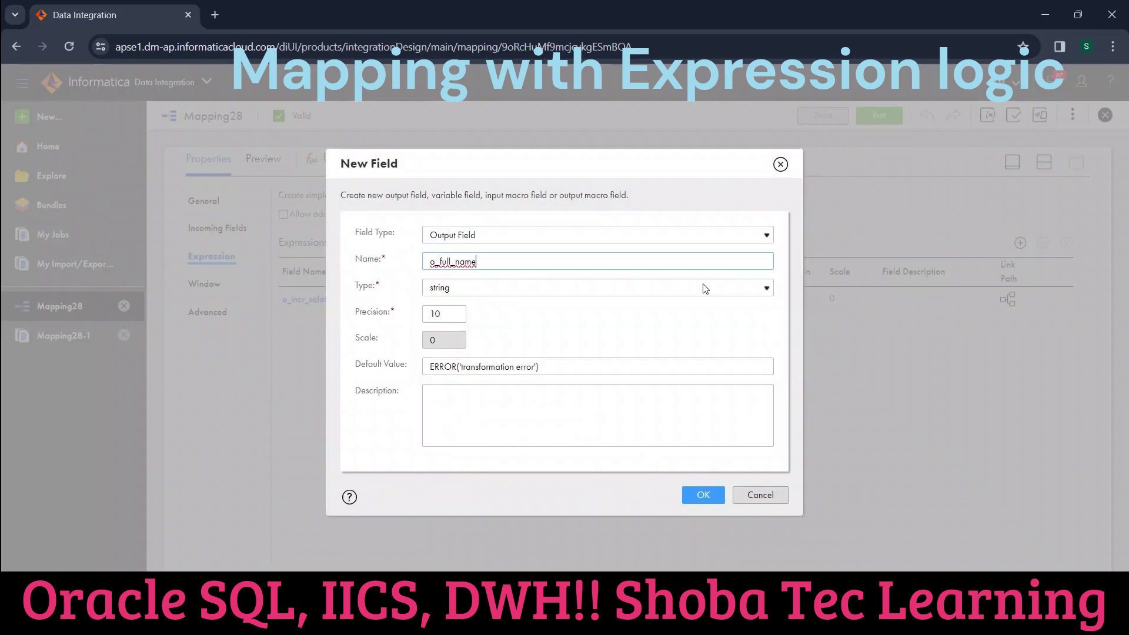
{"action": "double_click", "coordinate": [446, 317]}
{"action": "type", "text": "20"}
{"action": "left_click", "coordinate": [701, 496]}
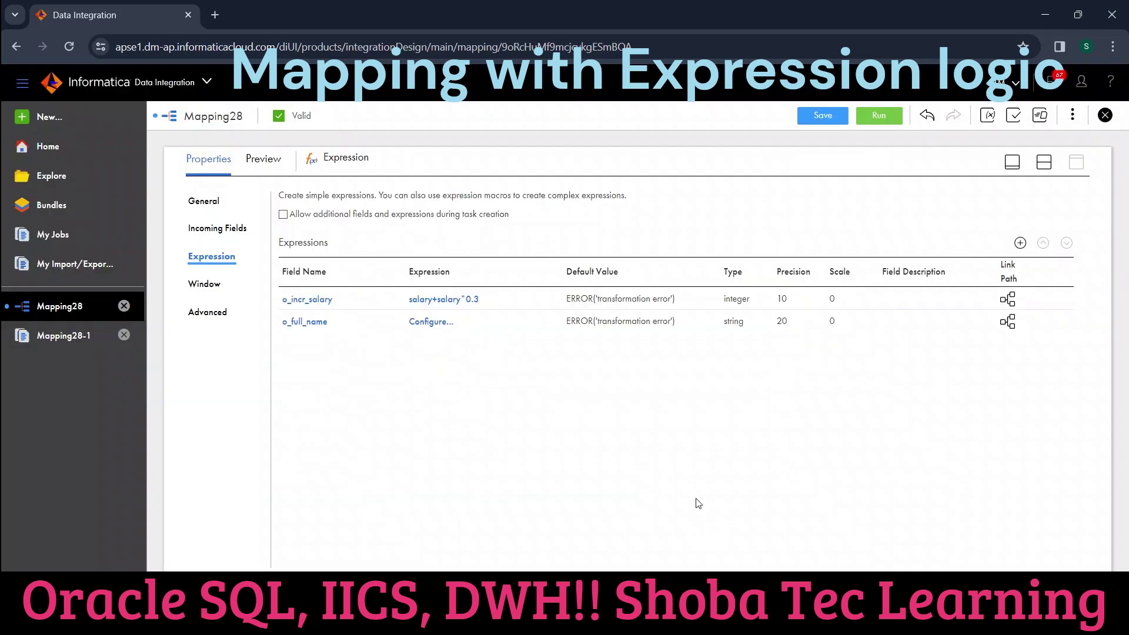
Step: Open the o_full_name expression for configuration and insert the built-in string function Concat
{"action": "left_click", "coordinate": [431, 325]}
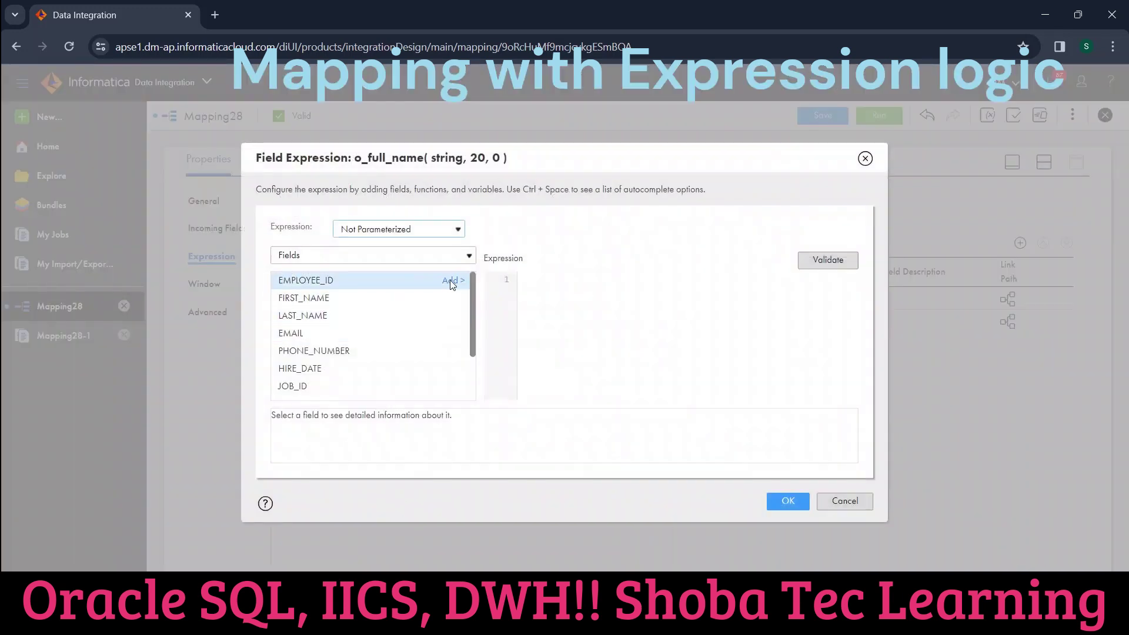
{"action": "left_click", "coordinate": [424, 260]}
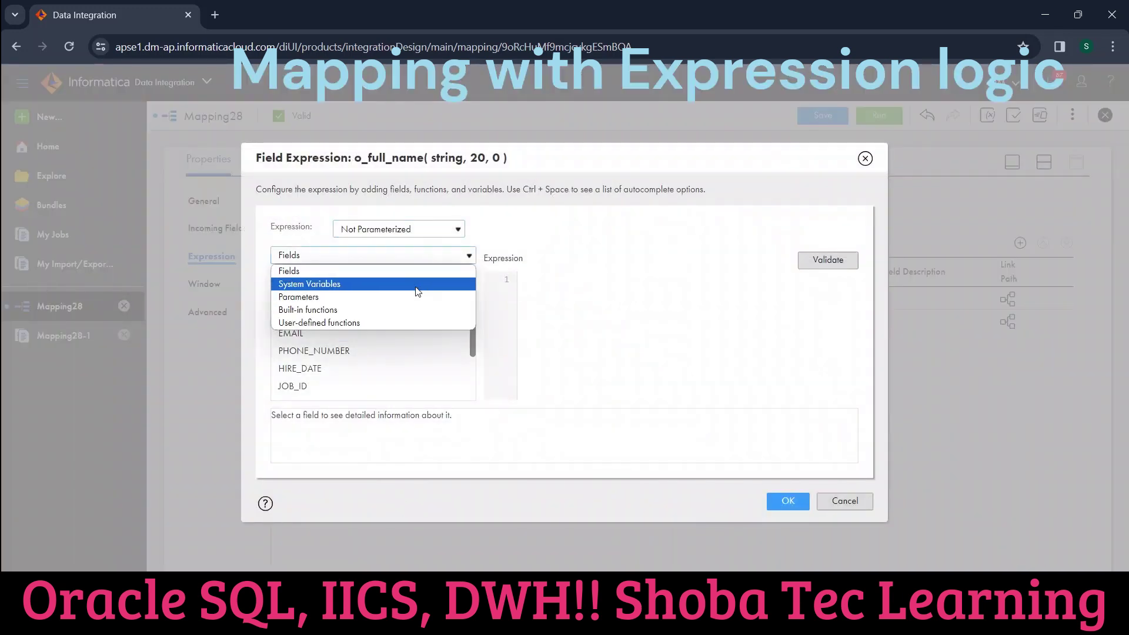
{"action": "left_click", "coordinate": [415, 311]}
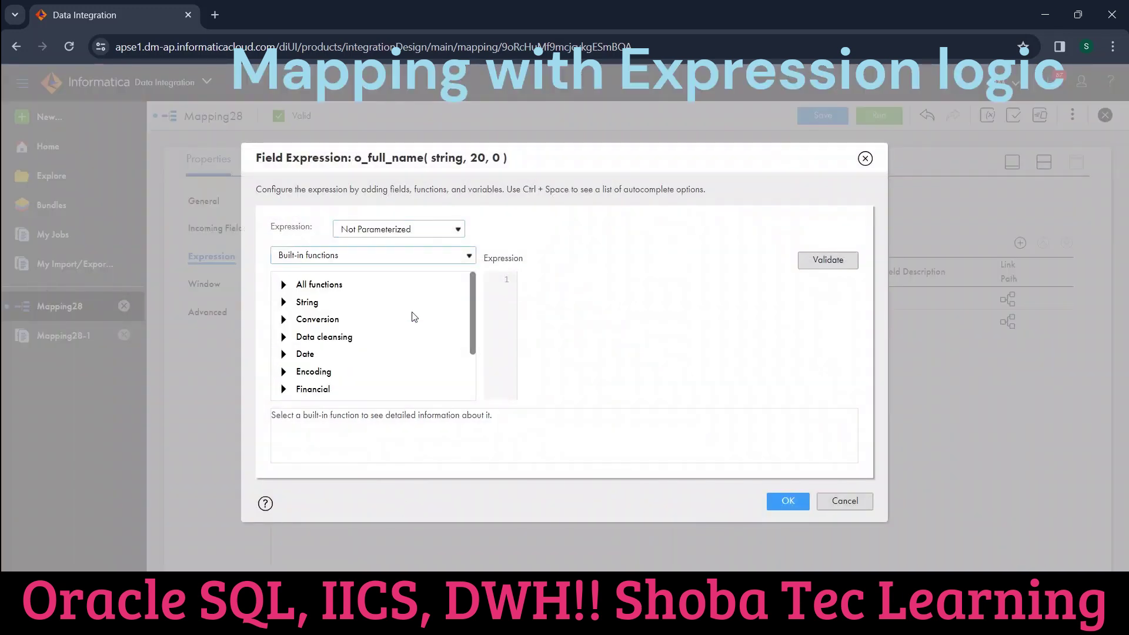
{"action": "left_click", "coordinate": [285, 303]}
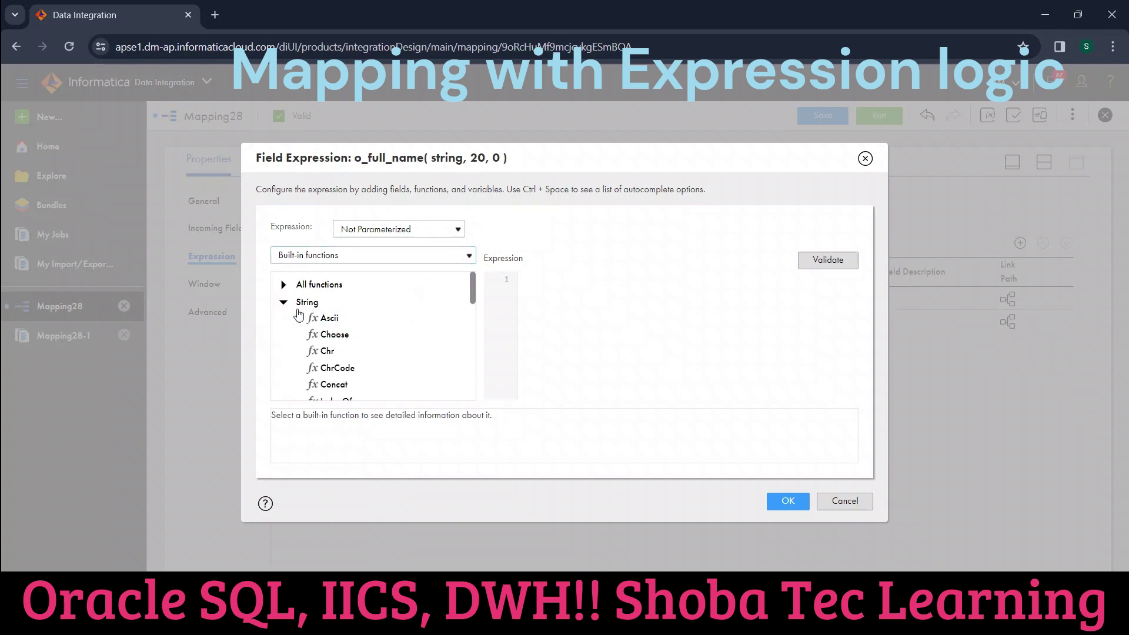
{"action": "double_click", "coordinate": [332, 384]}
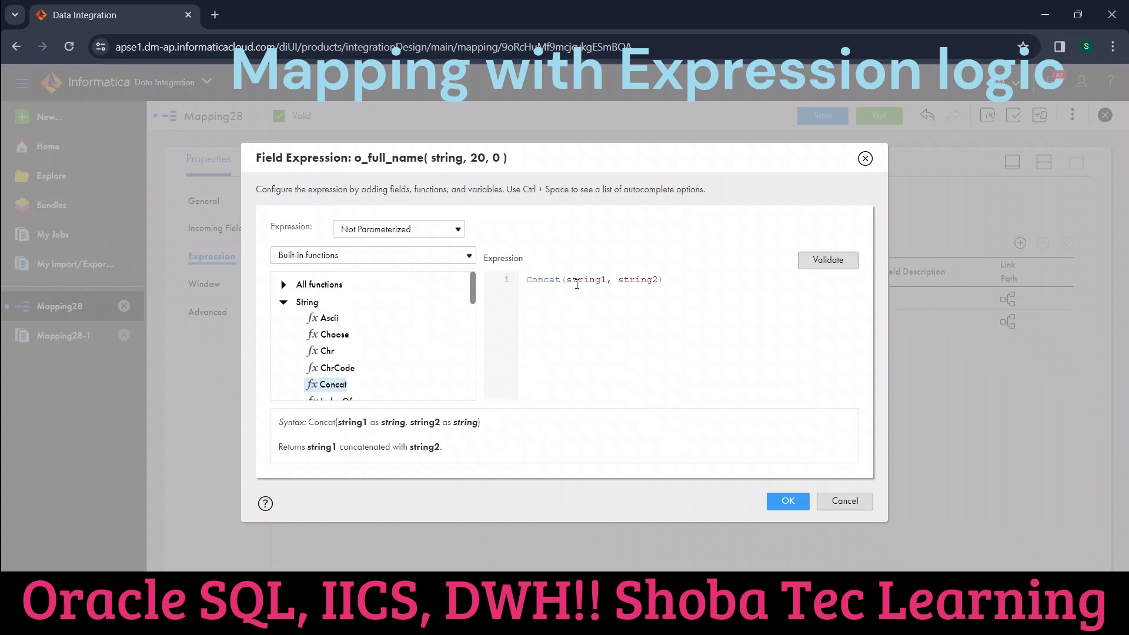
Step: Replace the Concat arguments string1 and string2 with the fields FIRST_NAME and LAST_NAME
{"action": "double_click", "coordinate": [582, 280]}
{"action": "left_click", "coordinate": [419, 255]}
{"action": "left_click", "coordinate": [419, 275]}
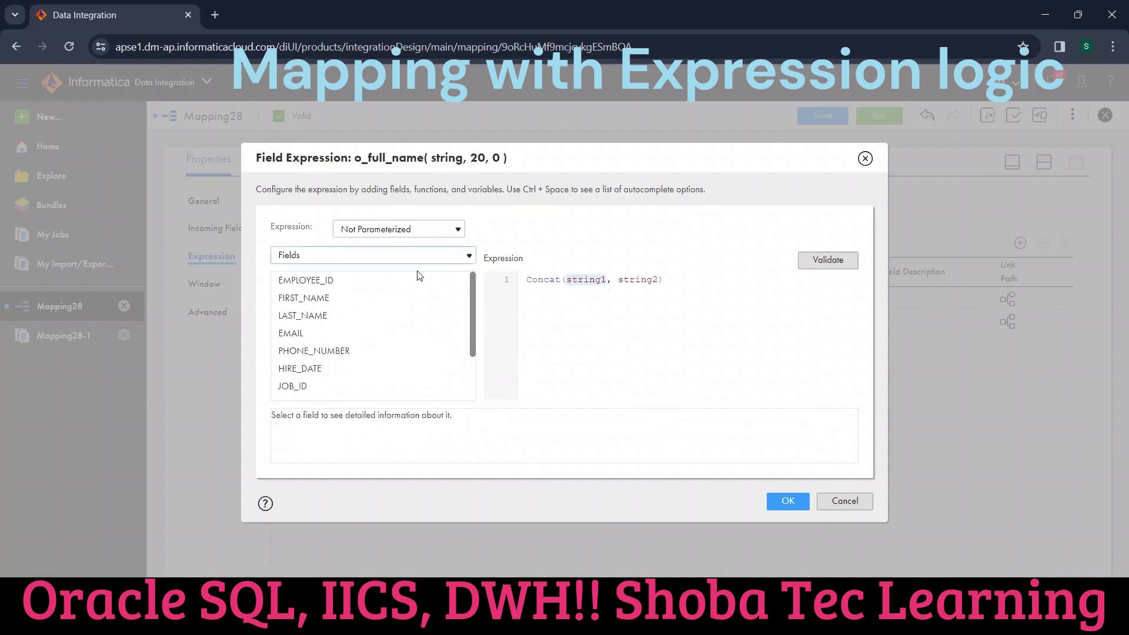
{"action": "mouse_move", "coordinate": [450, 303]}
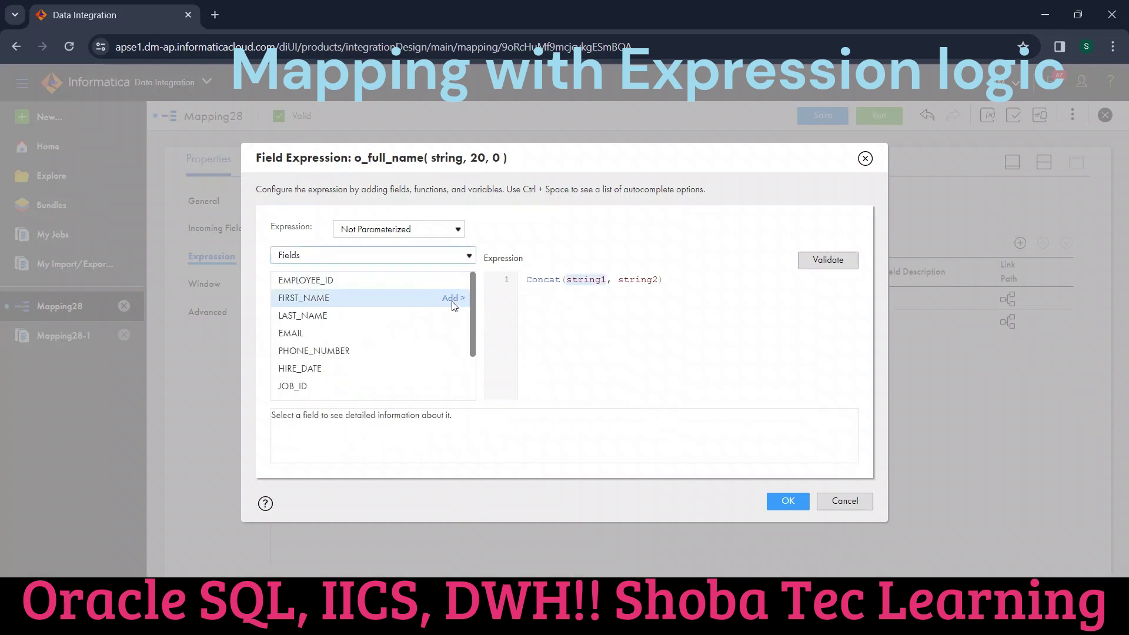
{"action": "left_click", "coordinate": [452, 298]}
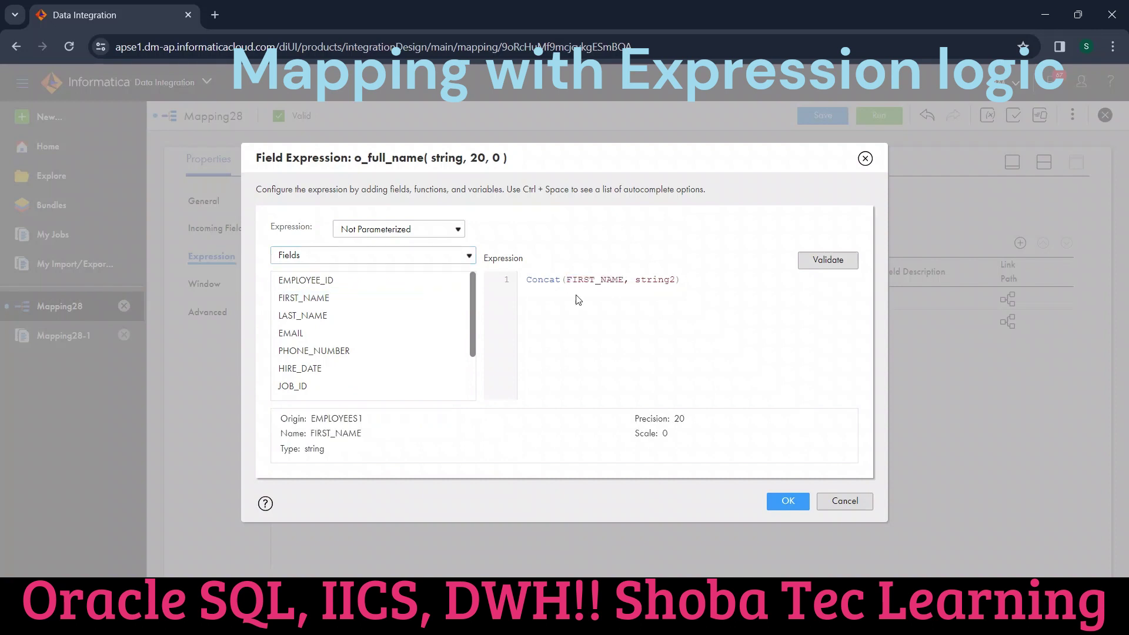
{"action": "double_click", "coordinate": [654, 278]}
{"action": "left_click", "coordinate": [448, 317]}
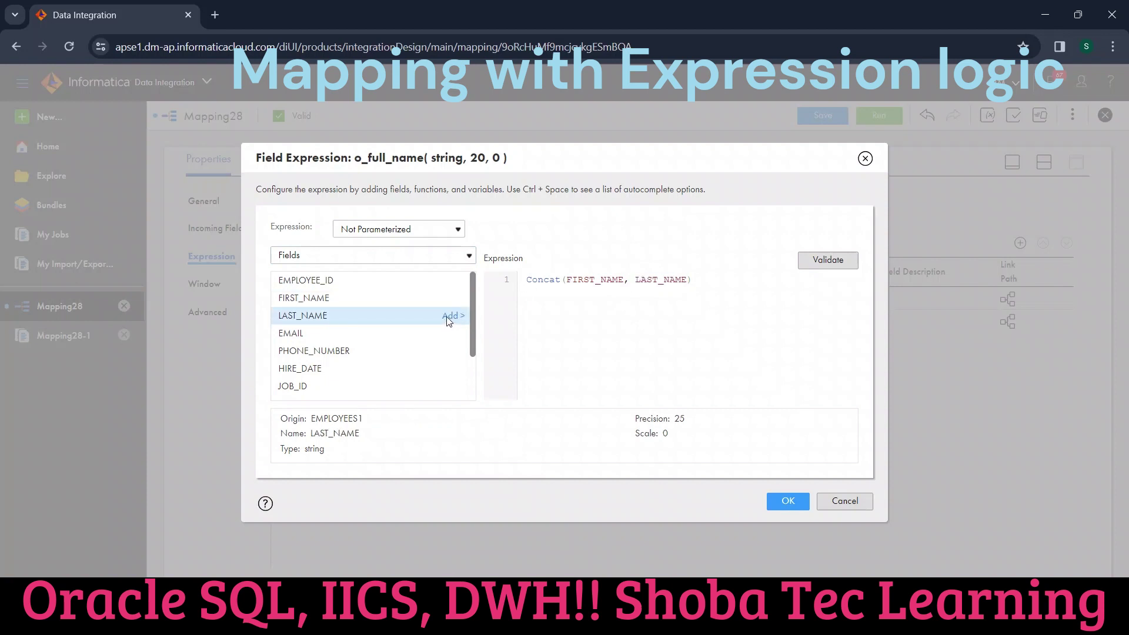
Step: Enclose FIRST_NAME in single quotes within the Concat expression, then validate and accept it
{"action": "double_click", "coordinate": [596, 278]}
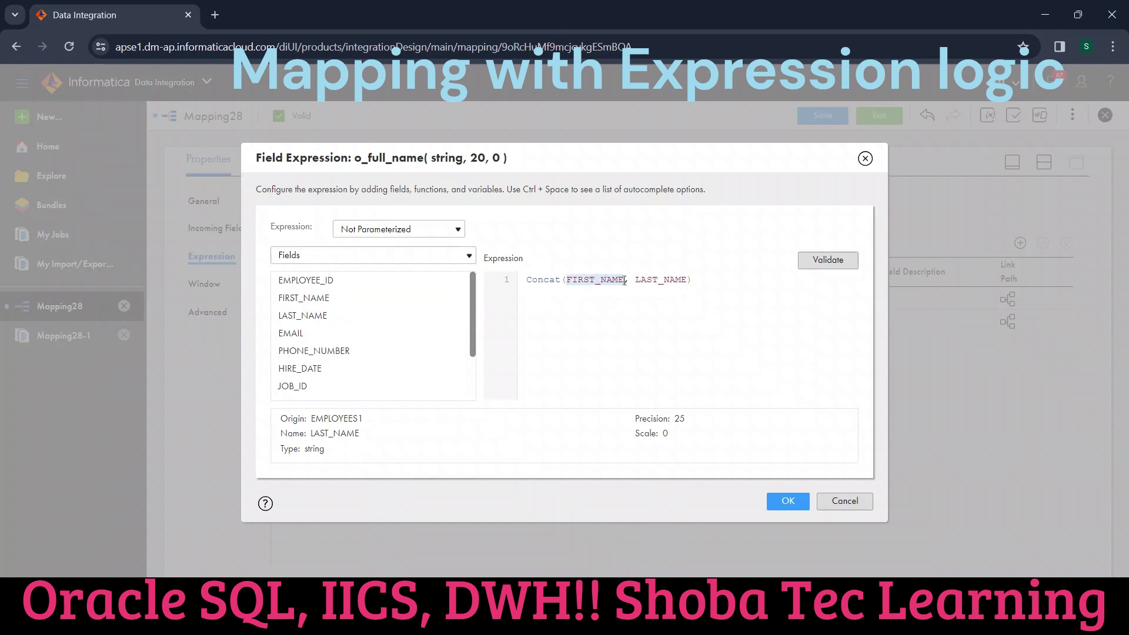
{"action": "left_click", "coordinate": [624, 283]}
{"action": "type", "text": "'"}
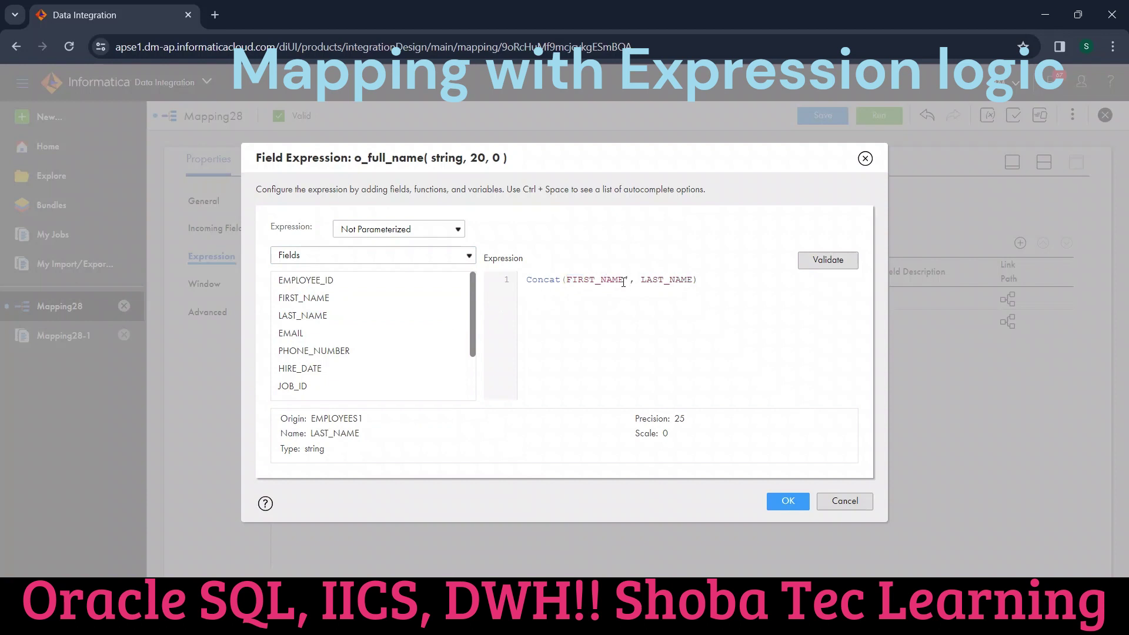
{"action": "left_click", "coordinate": [567, 275]}
{"action": "type", "text": "'"}
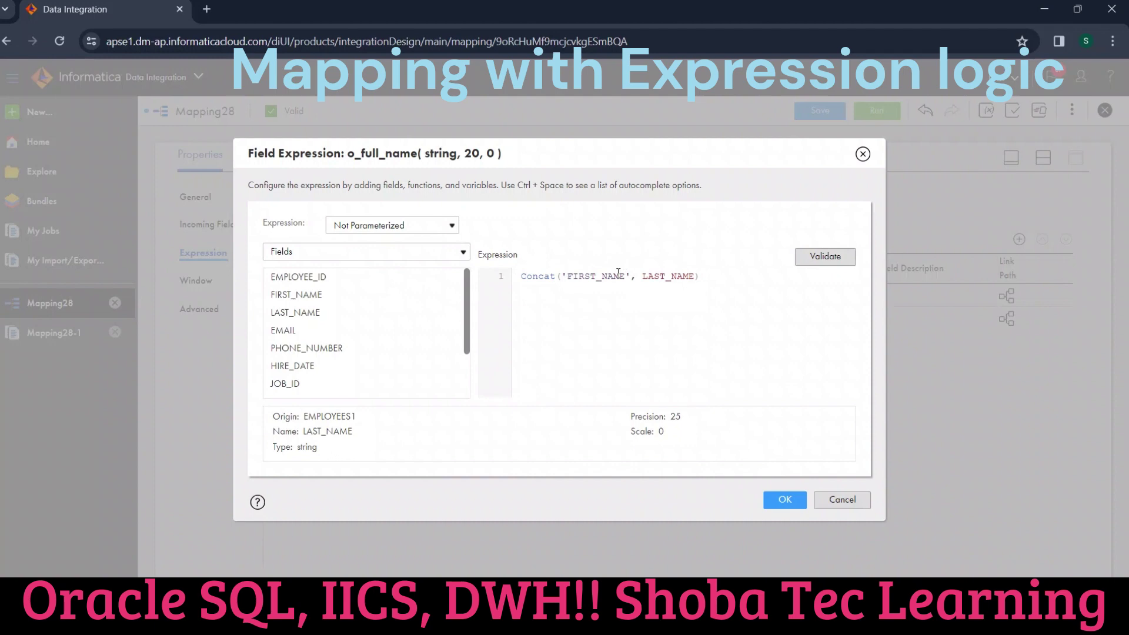
{"action": "left_click", "coordinate": [819, 261]}
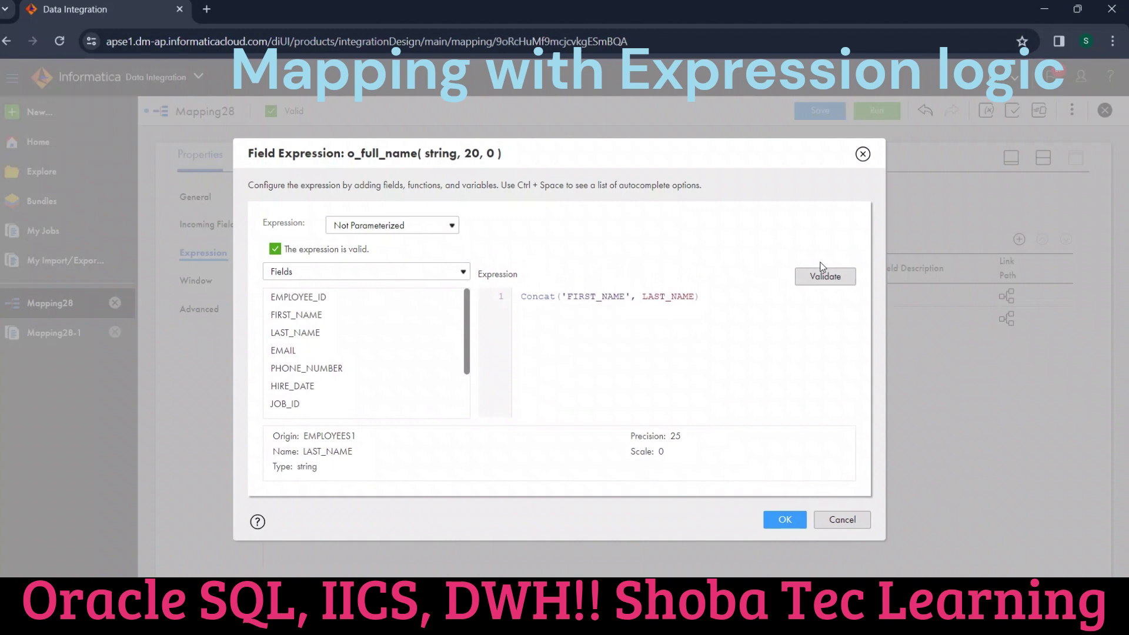
{"action": "left_click", "coordinate": [787, 519]}
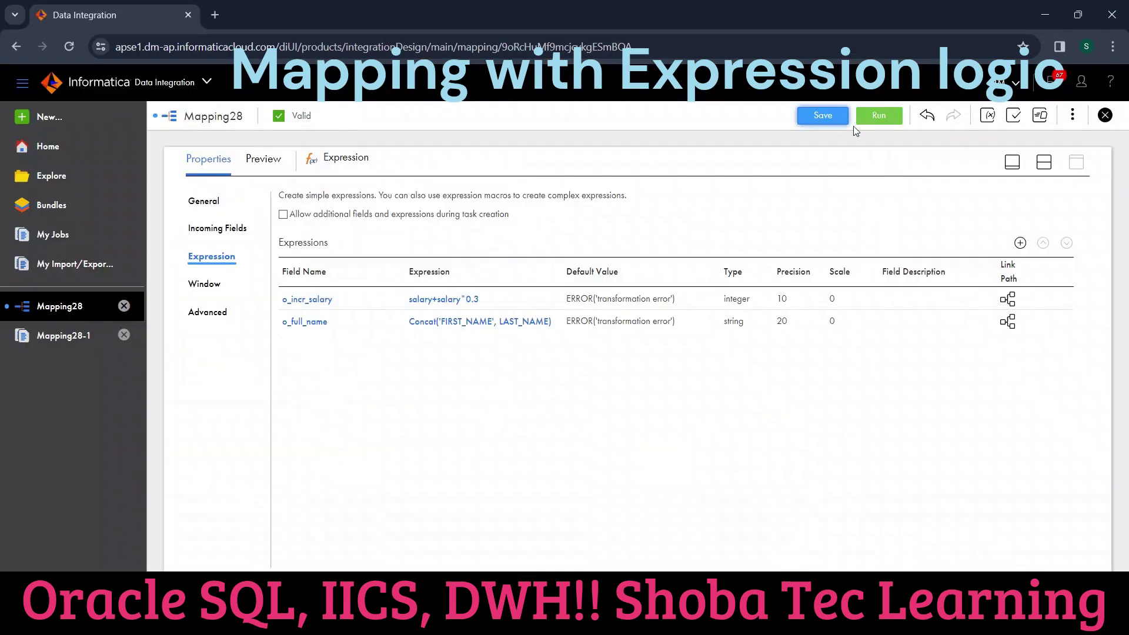
Step: In the Target's field mapping, unmap FIRST_NAME and map the incoming field o_full_name to it instead
{"action": "left_click", "coordinate": [1044, 162]}
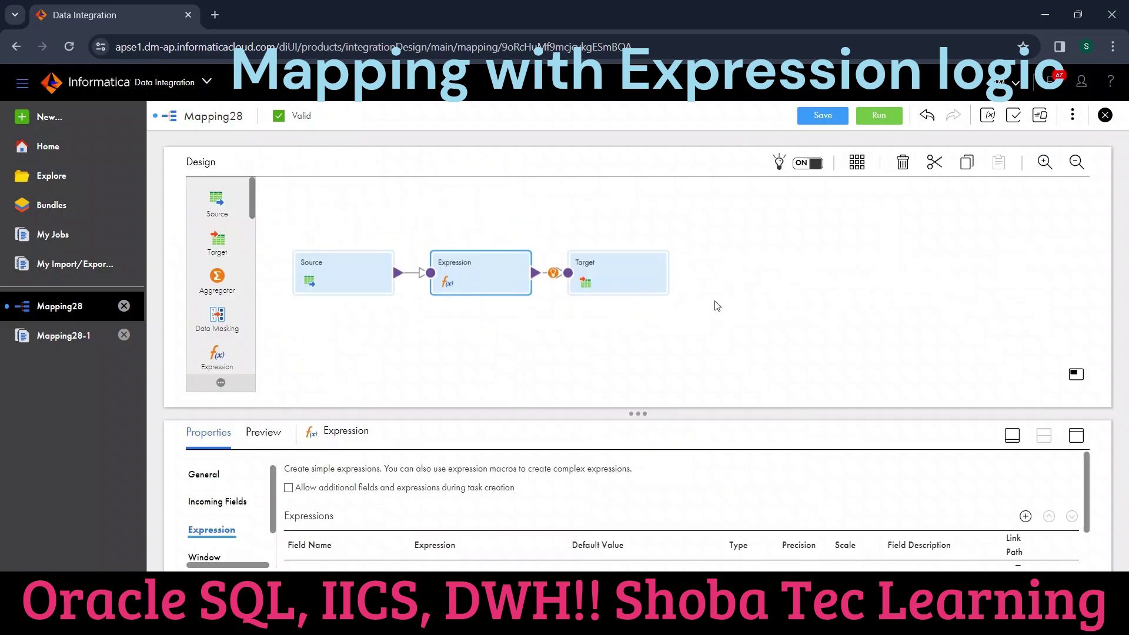
{"action": "left_click", "coordinate": [647, 284]}
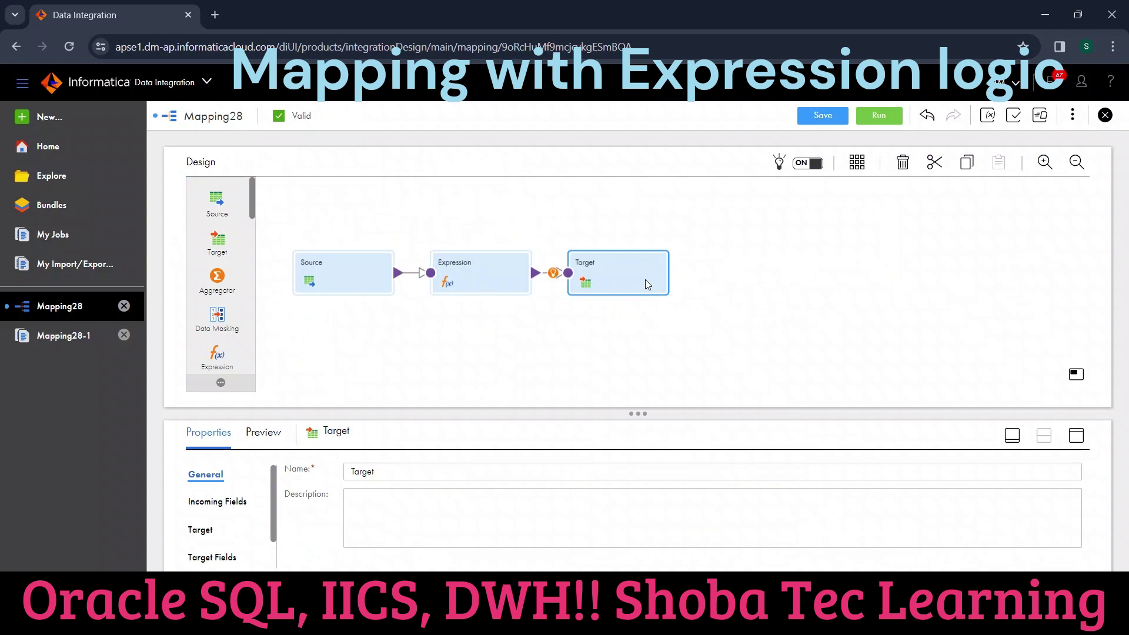
{"action": "left_click", "coordinate": [1080, 440]}
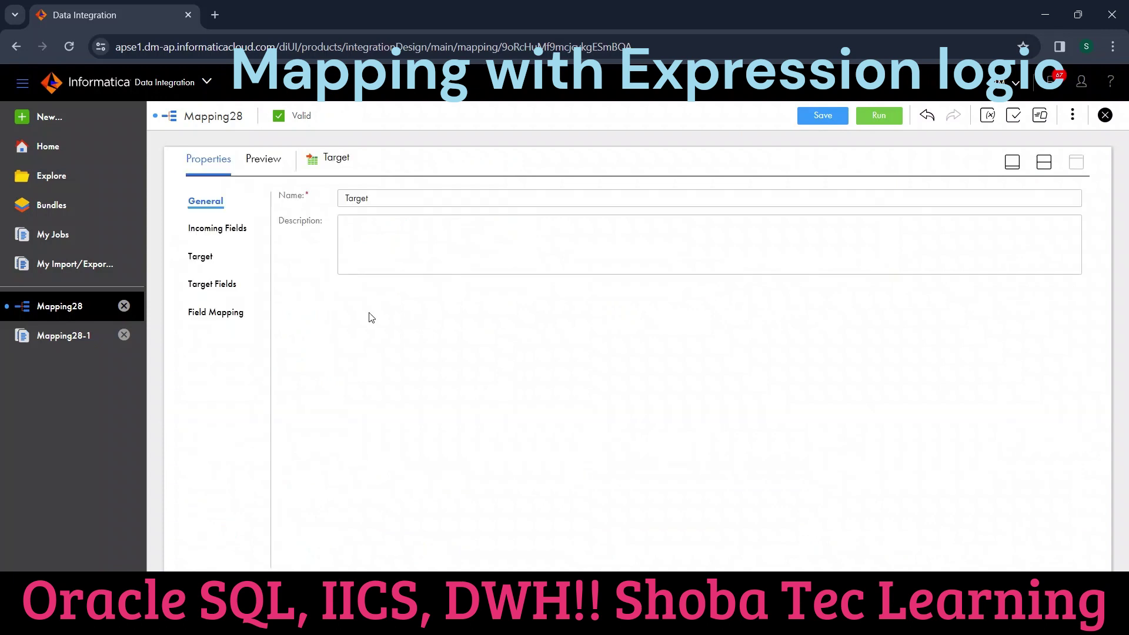
{"action": "left_click", "coordinate": [236, 310]}
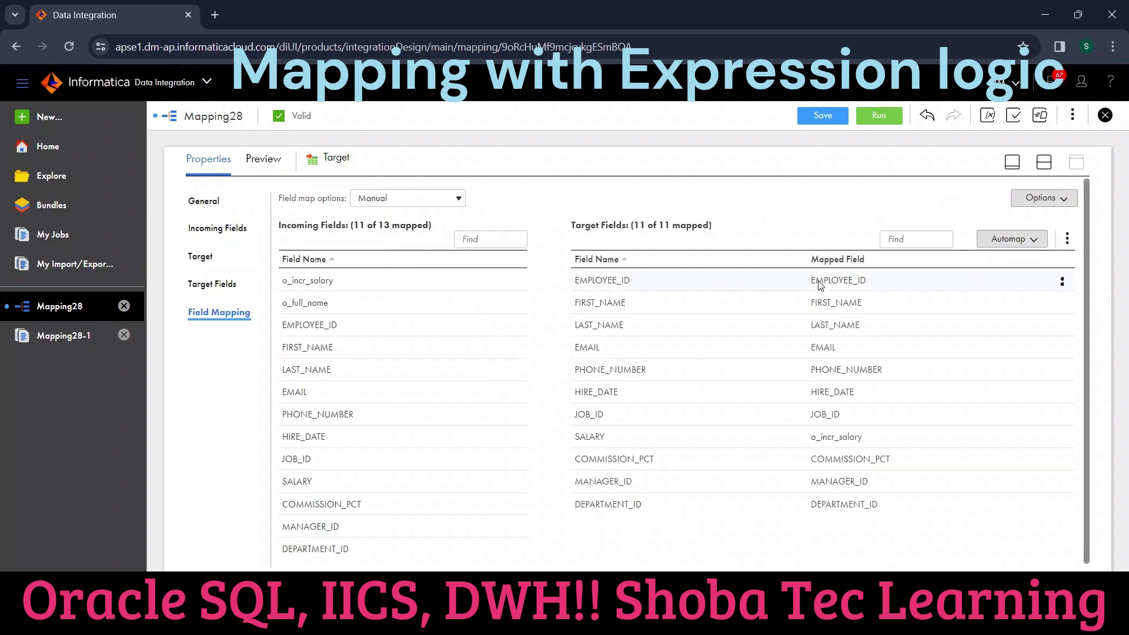
{"action": "left_click", "coordinate": [1061, 304]}
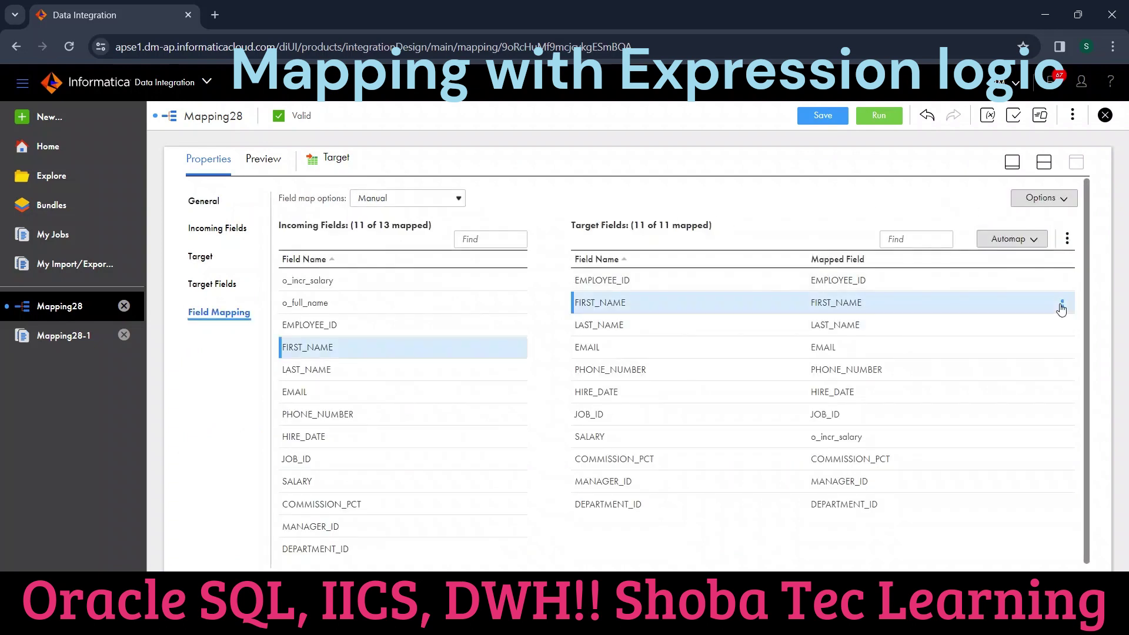
{"action": "left_click", "coordinate": [1024, 330]}
{"action": "left_click_drag", "start_coordinate": [290, 301], "coordinate": [647, 298]}
Step: Save Mapping28 and run it
{"action": "left_click", "coordinate": [815, 117]}
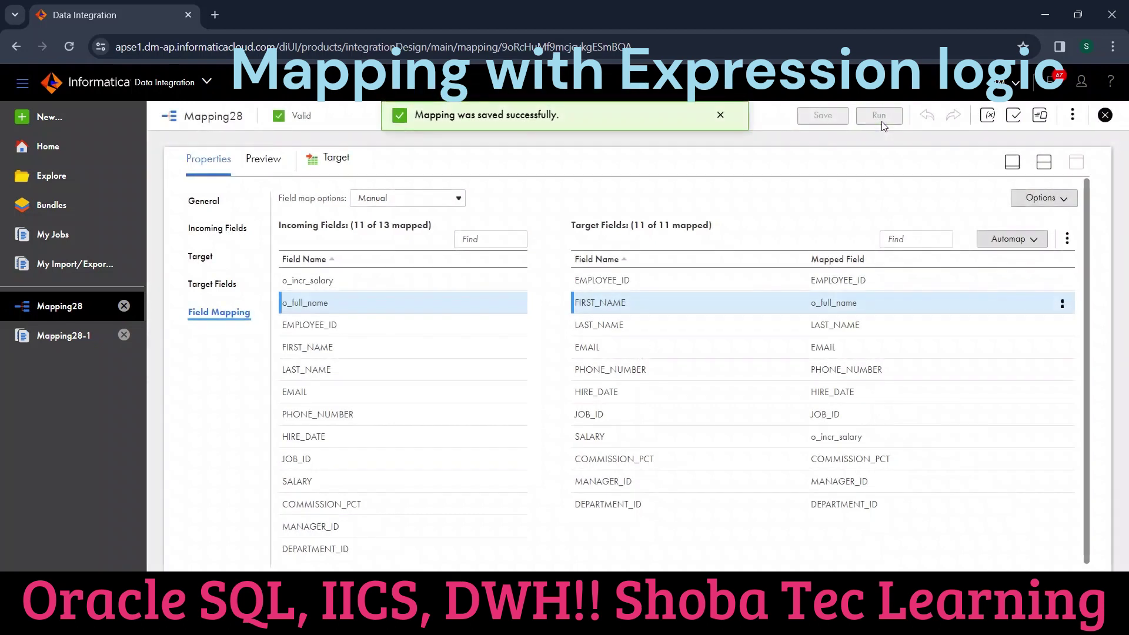
{"action": "left_click", "coordinate": [880, 116]}
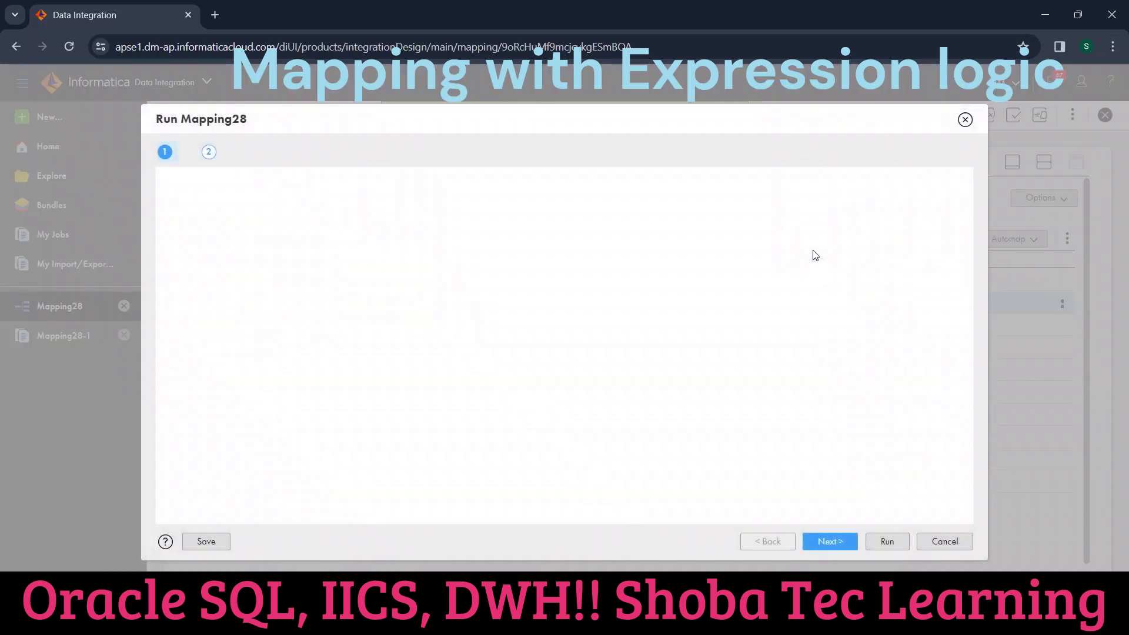
{"action": "left_click", "coordinate": [898, 542]}
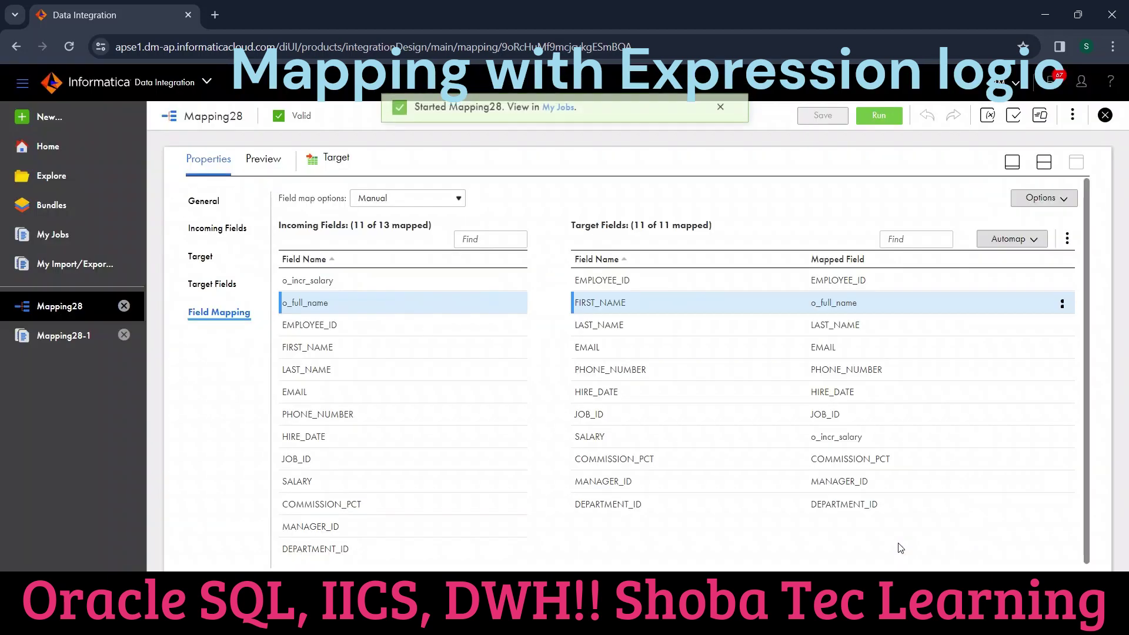
Step: Open the job list for Mapping28 and refresh it until the Mapping28-2 run finishes
{"action": "left_click", "coordinate": [562, 116]}
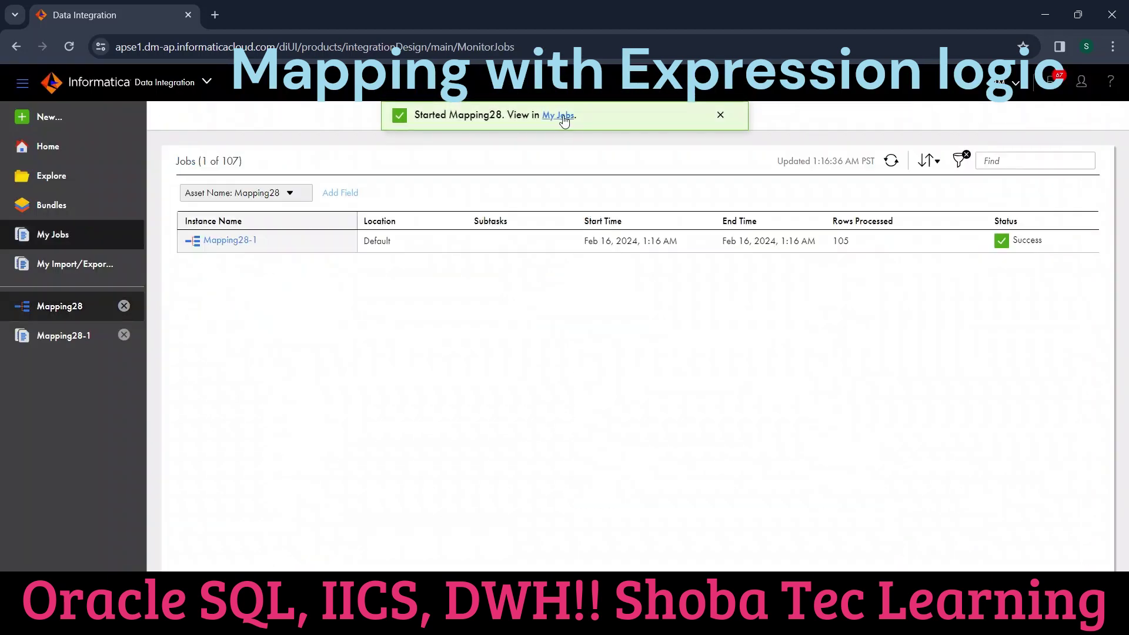
{"action": "left_click", "coordinate": [892, 163]}
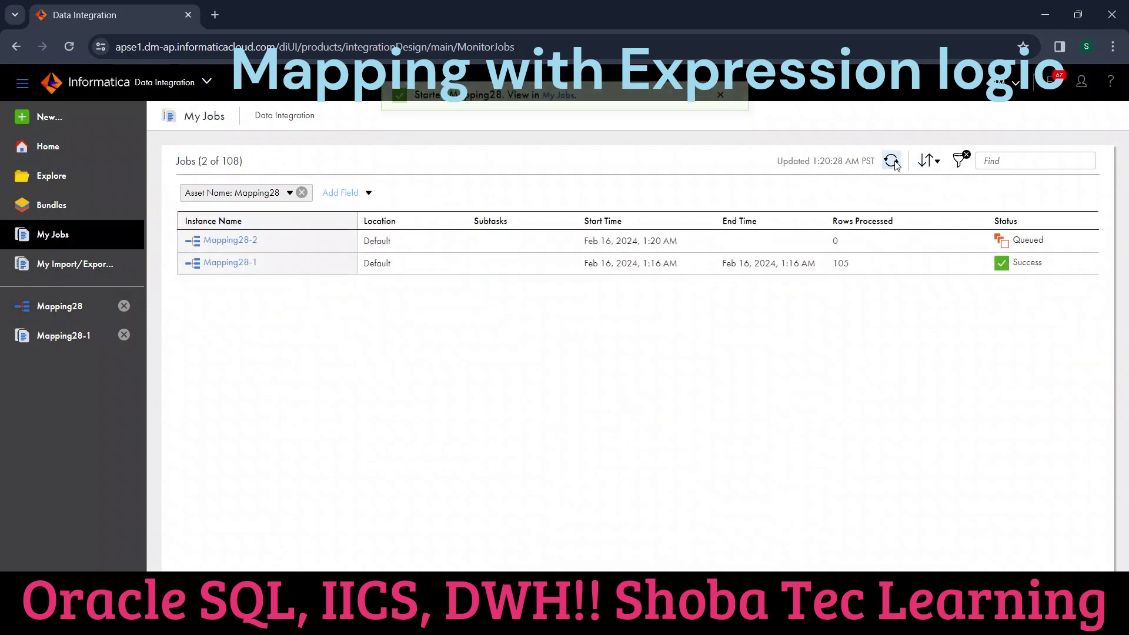
{"action": "left_click", "coordinate": [892, 162]}
{"action": "left_click", "coordinate": [891, 162]}
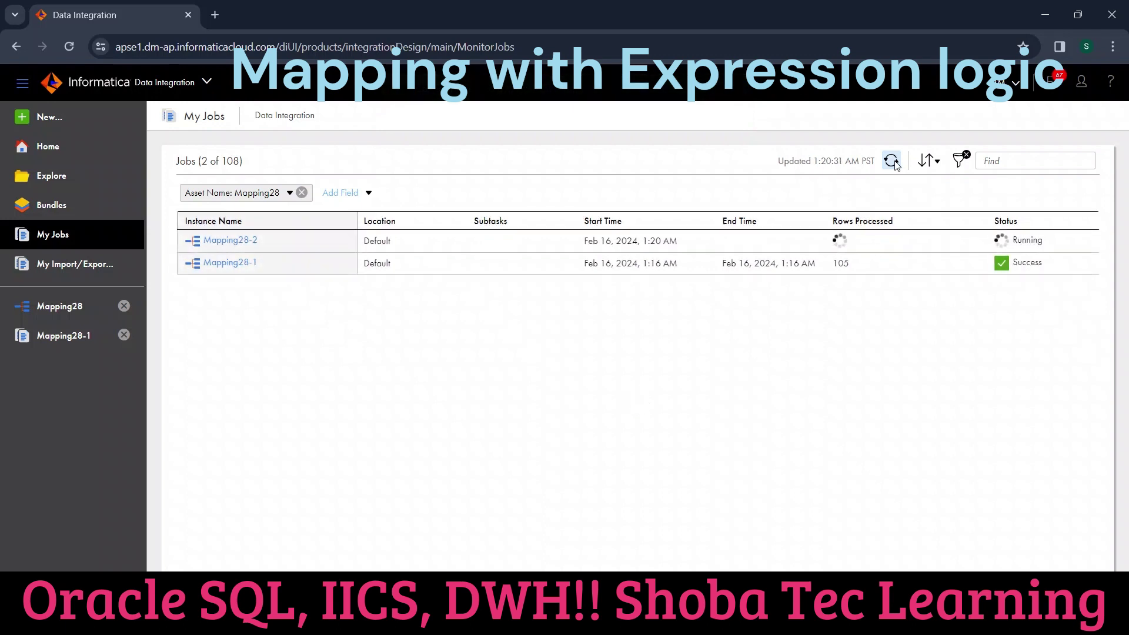
{"action": "left_click", "coordinate": [892, 162]}
{"action": "left_click", "coordinate": [892, 162]}
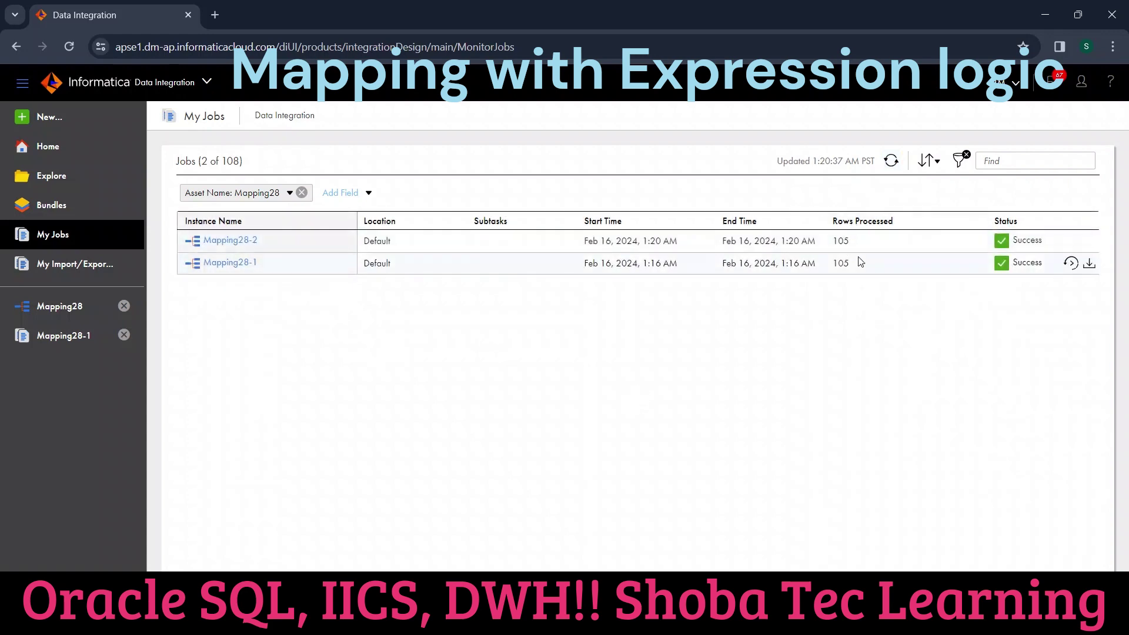
Step: In Oracle SQL Developer, rerun select * from t_employees; on the core connection, go to the newly loaded rows and widen the FIRST_NAME column
{"action": "key", "text": "alt+Tab"}
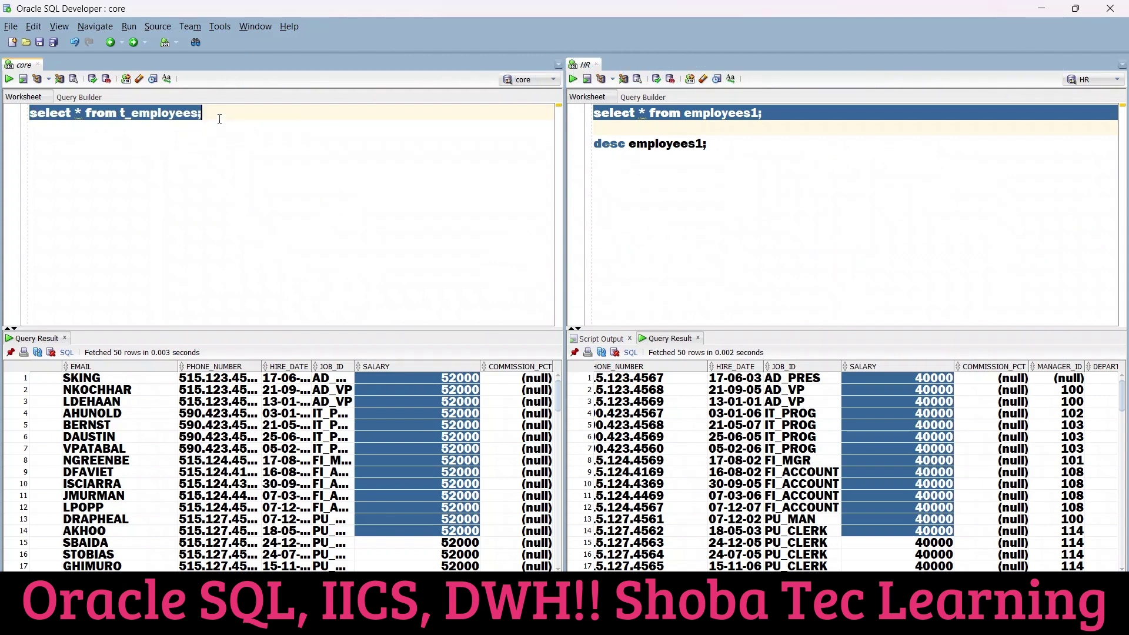
{"action": "left_click", "coordinate": [9, 79]}
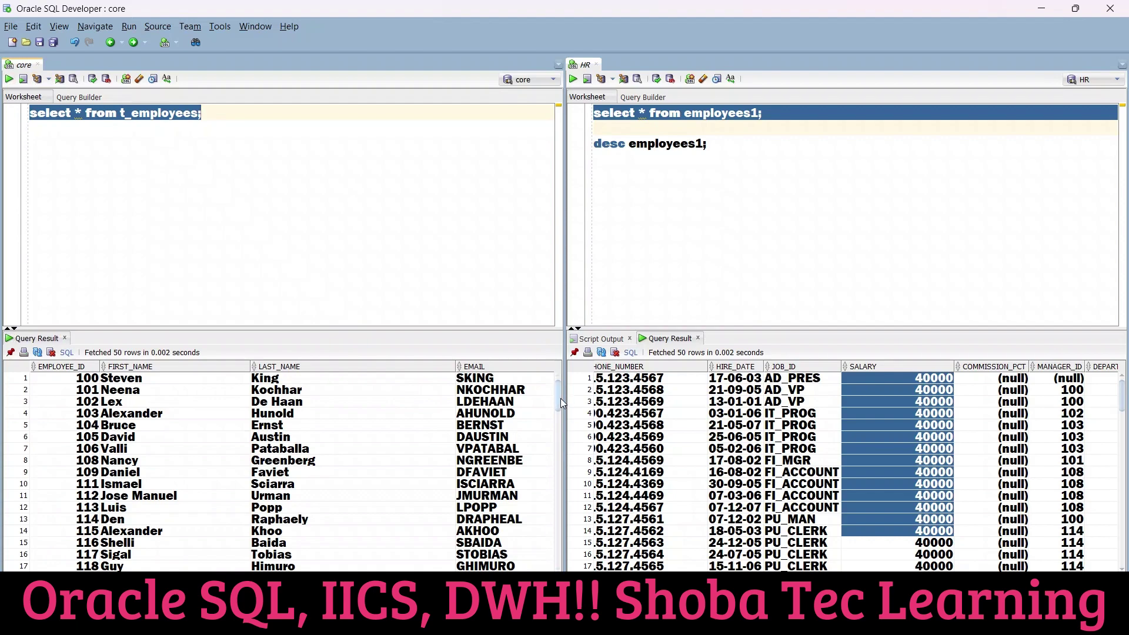
{"action": "left_click_drag", "start_coordinate": [560, 398], "coordinate": [555, 477]}
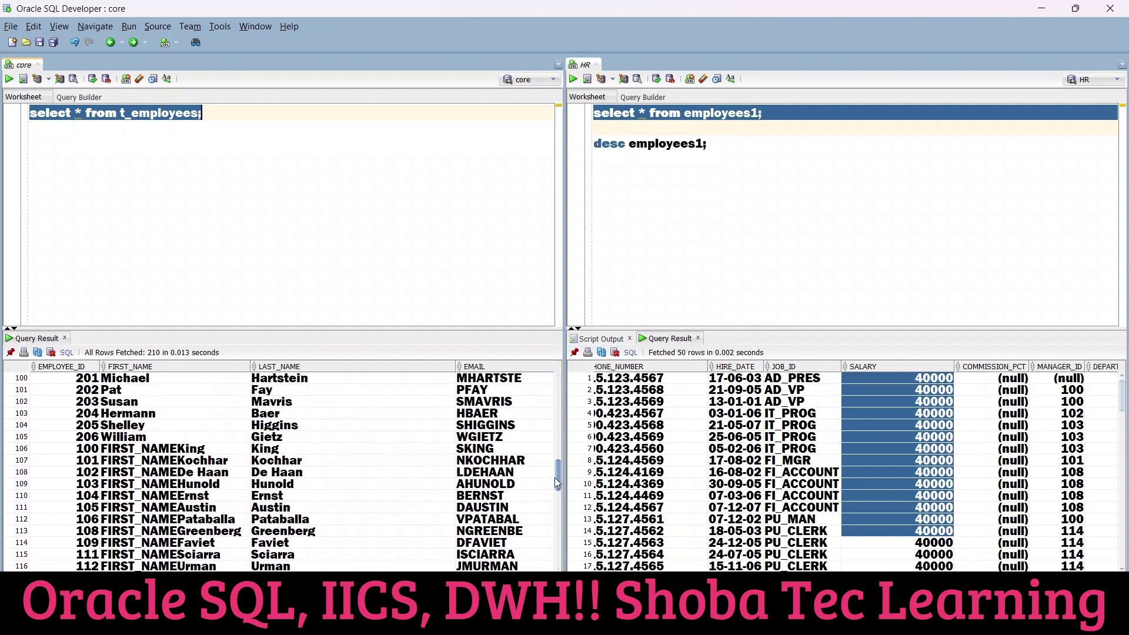
{"action": "left_click", "coordinate": [139, 366]}
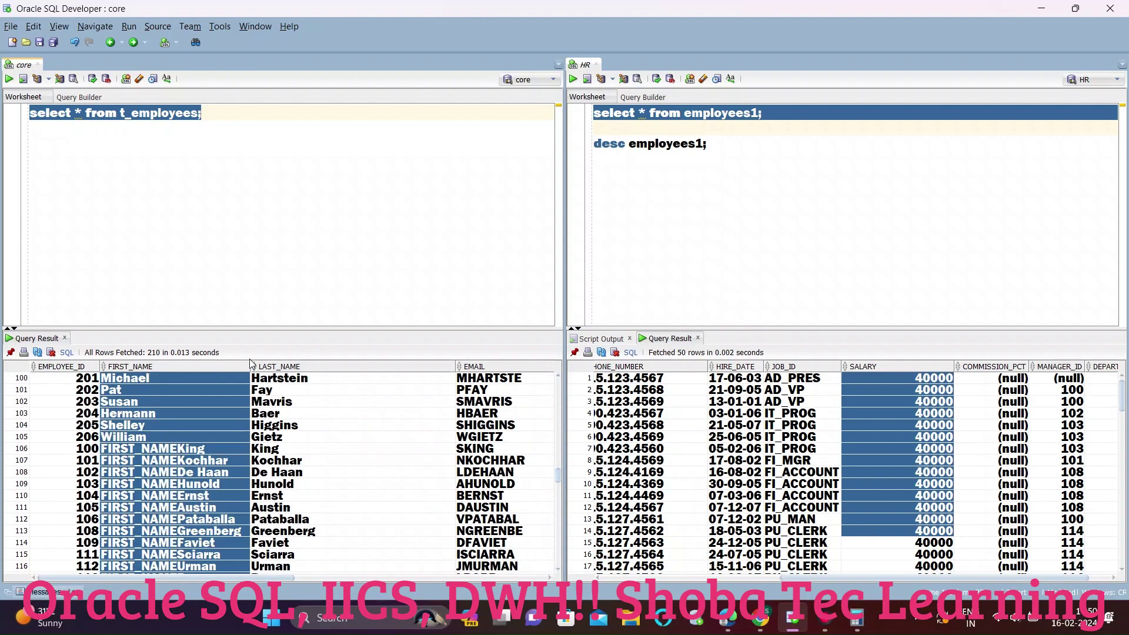
{"action": "left_click_drag", "start_coordinate": [251, 364], "coordinate": [315, 364]}
Step: Examine the FIRST_NAME values of the newly loaded rows in the t_employees result for the concatenated names
{"action": "left_click", "coordinate": [125, 450]}
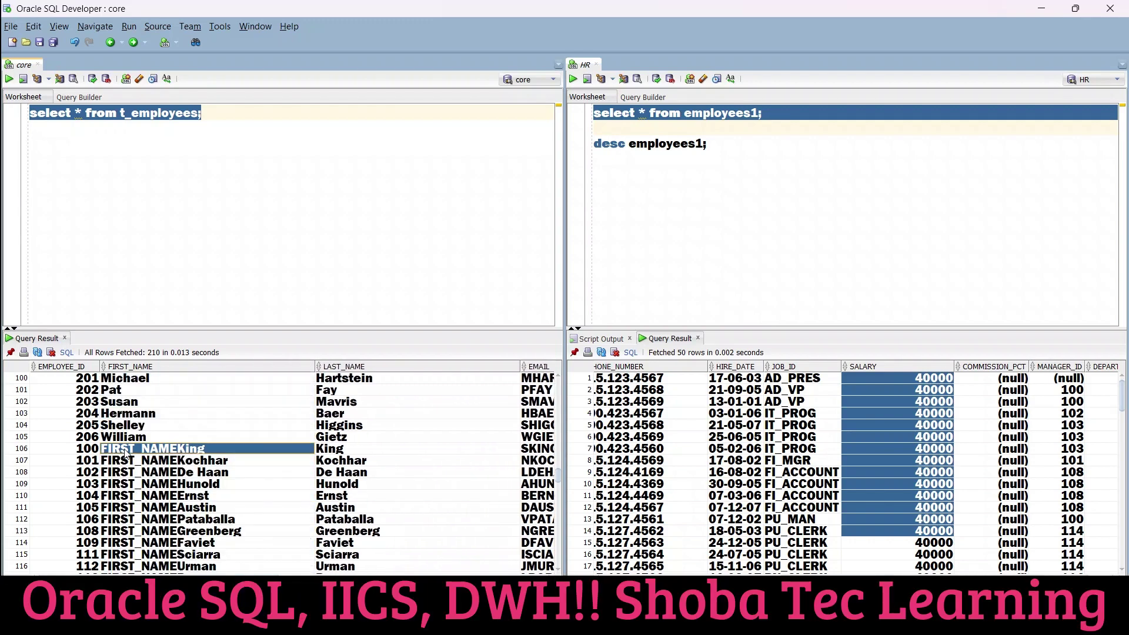
{"action": "left_click", "coordinate": [125, 453]}
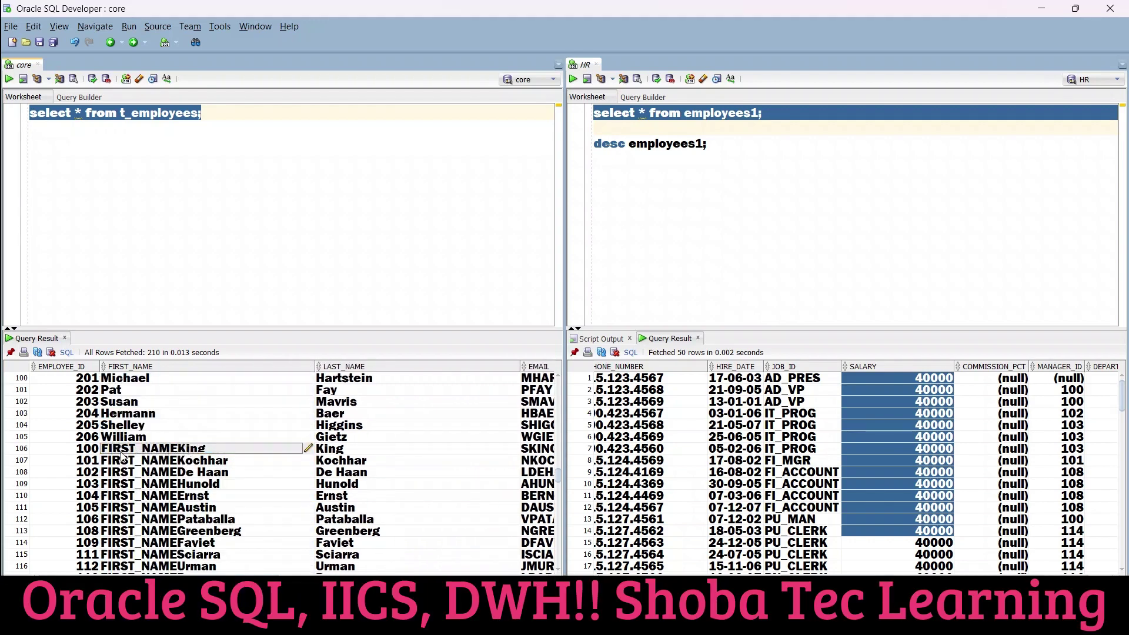
{"action": "left_click", "coordinate": [144, 476]}
{"action": "left_click", "coordinate": [158, 450]}
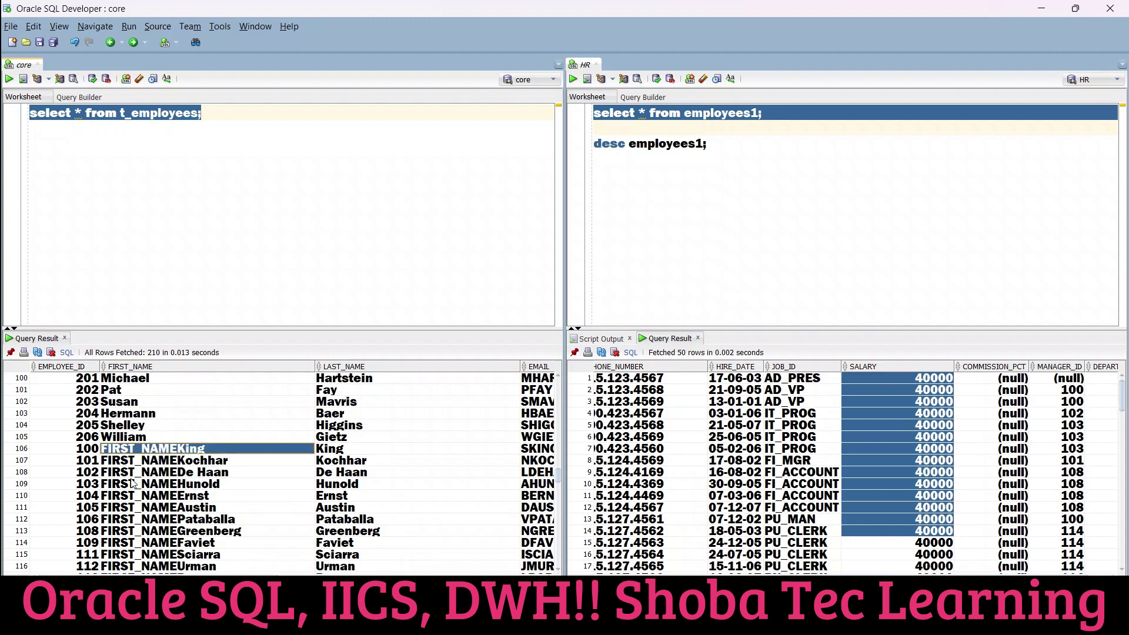
{"action": "left_click_drag", "start_coordinate": [120, 461], "coordinate": [123, 582]}
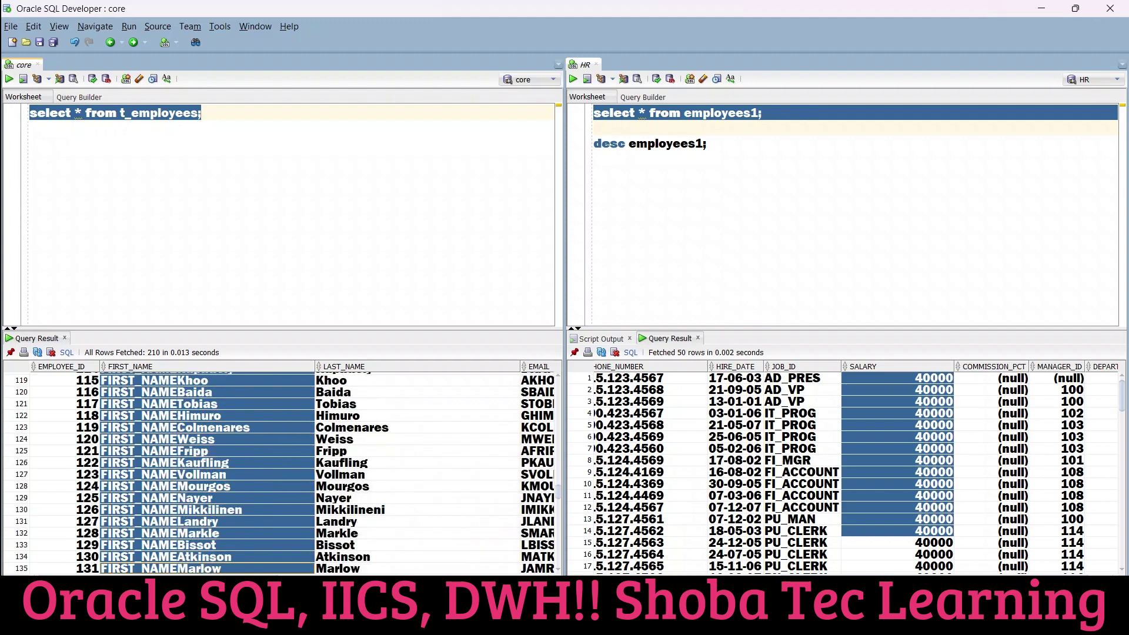
{"action": "left_click", "coordinate": [97, 378]}
{"action": "left_click_drag", "start_coordinate": [127, 402], "coordinate": [140, 509]}
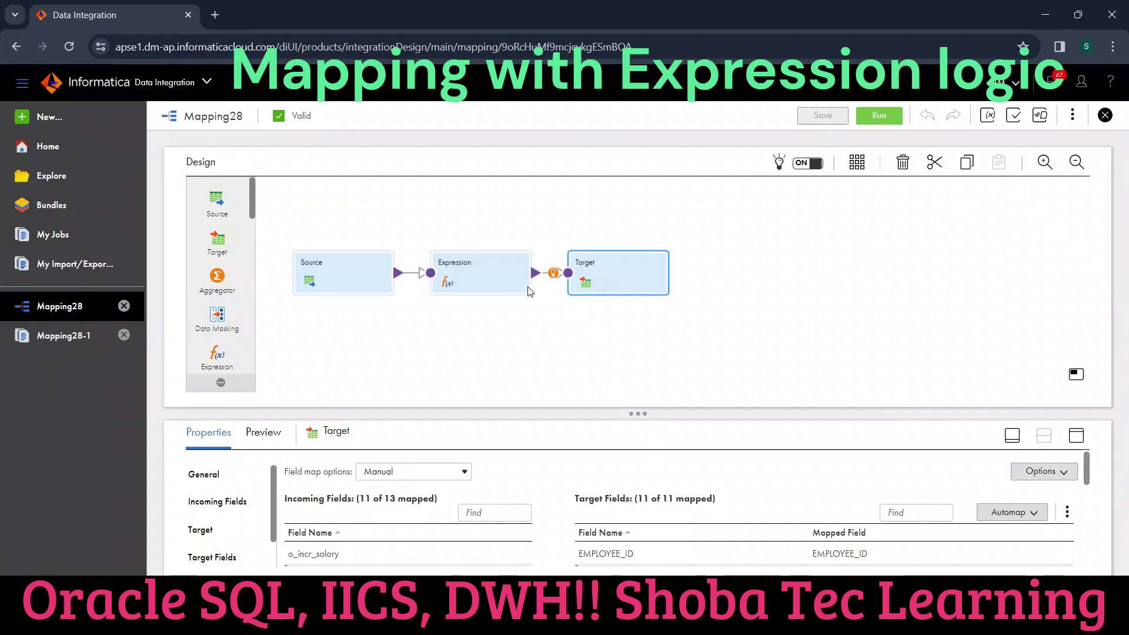
Step: Open the o_full_name field expression of the Expression transformation in Mapping28
{"action": "left_click", "coordinate": [492, 275]}
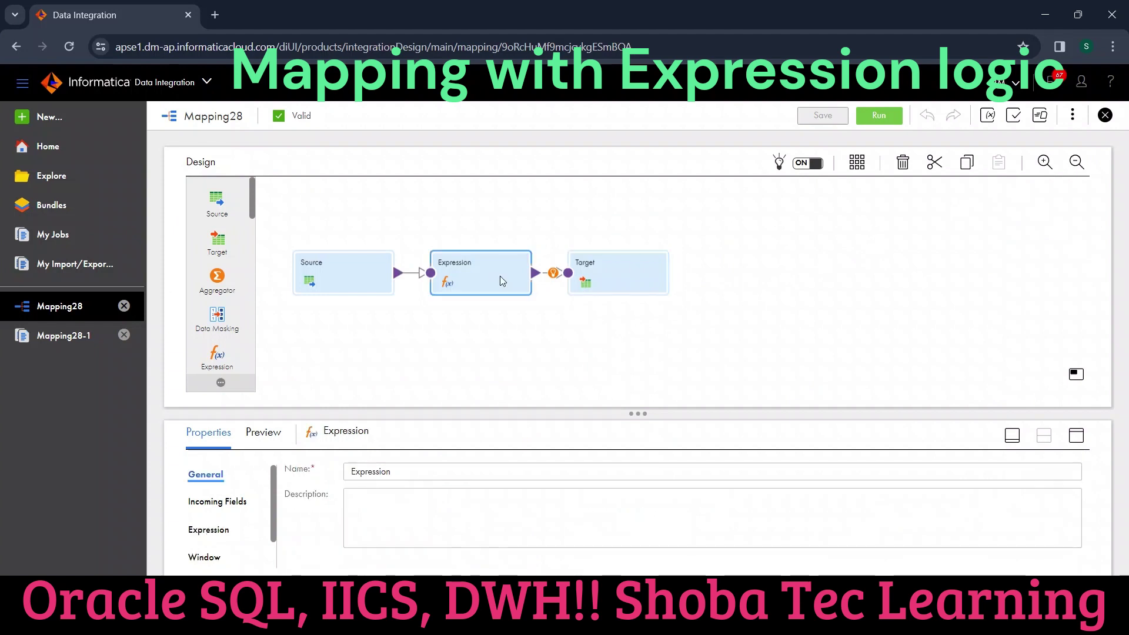
{"action": "left_click", "coordinate": [1076, 435]}
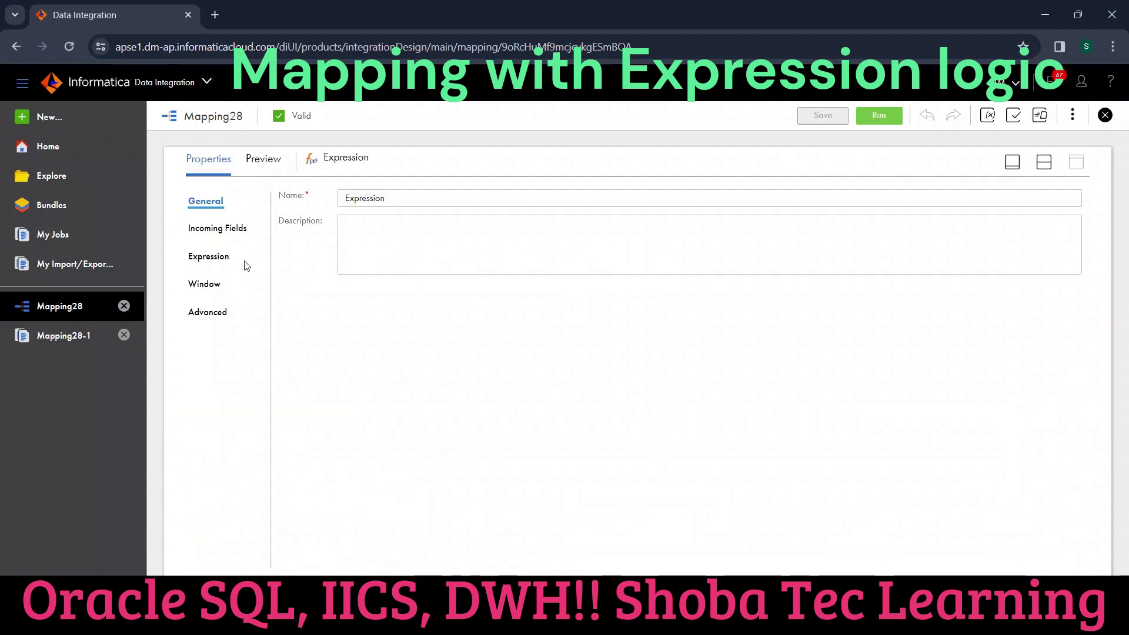
{"action": "left_click", "coordinate": [222, 259]}
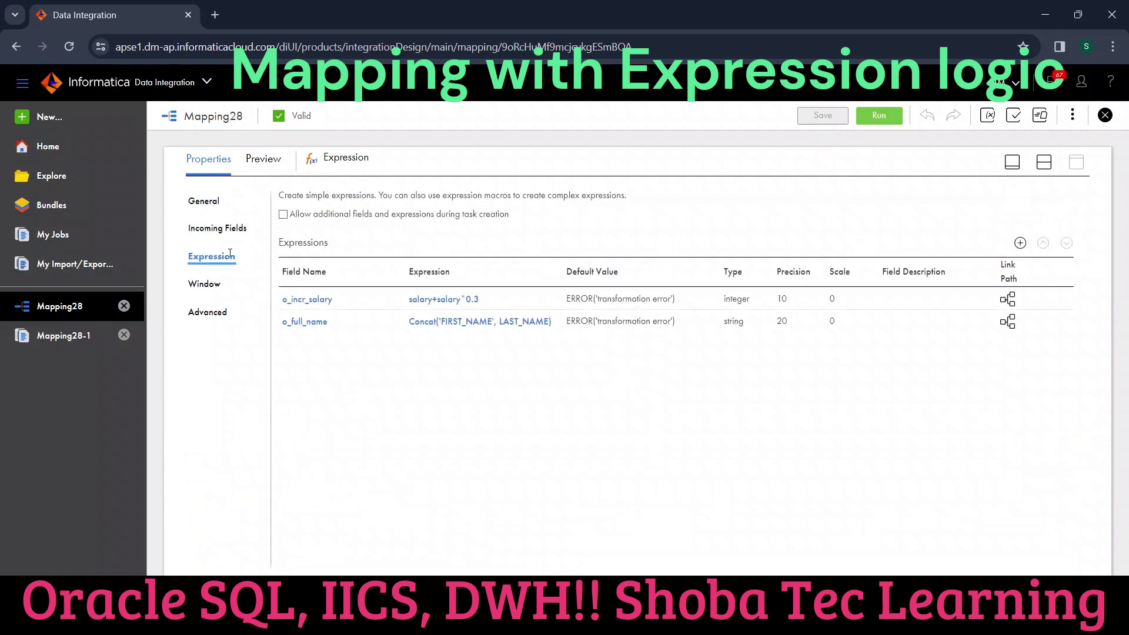
{"action": "left_click", "coordinate": [458, 324]}
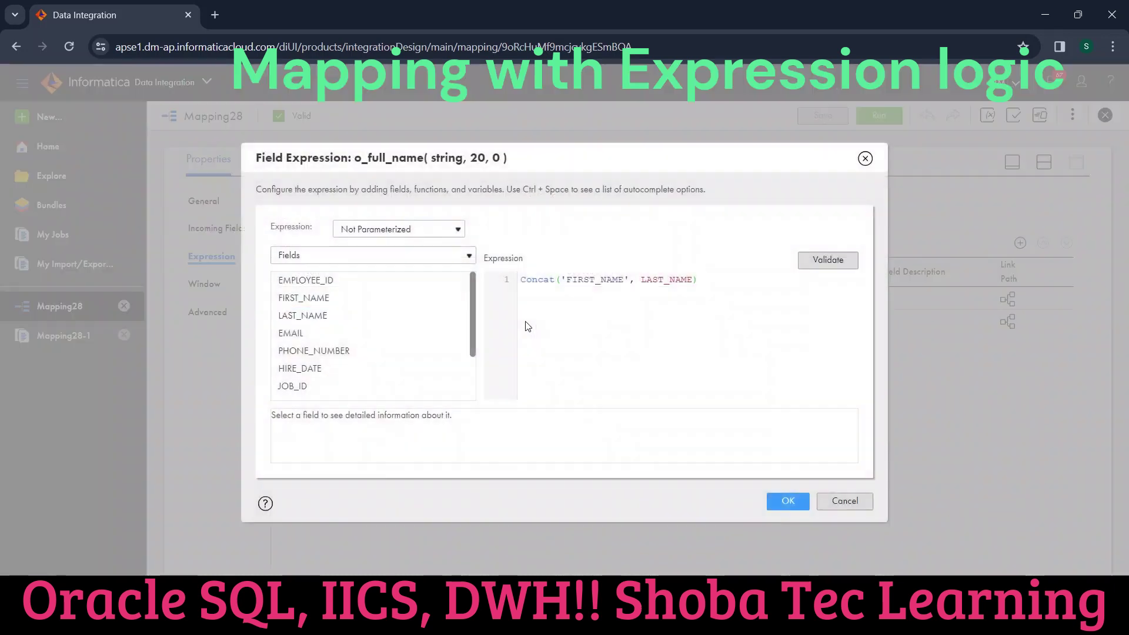
Step: Remove the quotes around FIRST_NAME in the o_full_name expression and add ' ') after it, giving Concat(FIRST_NAME,' '), LAST_NAME)
{"action": "left_click", "coordinate": [629, 281]}
{"action": "key", "text": "BackSpace"}
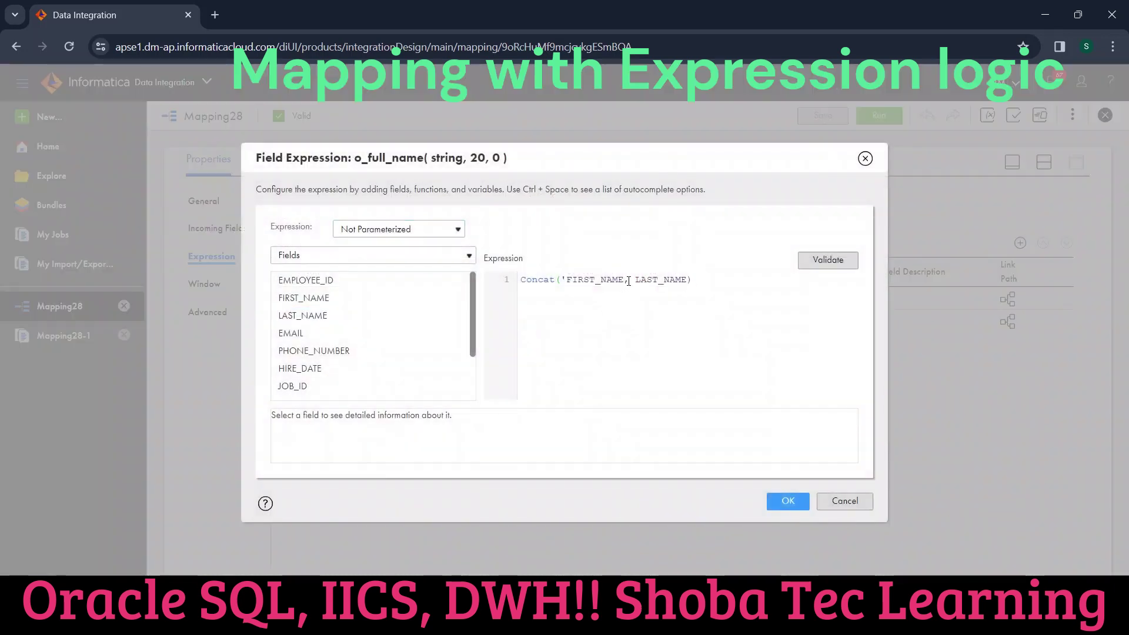
{"action": "left_click", "coordinate": [568, 279]}
{"action": "key", "text": "BackSpace"}
{"action": "left_click", "coordinate": [625, 281]}
{"action": "type", "text": "' '),"}
Step: Review the Concat(FIRST_NAME,' ') part and the LAST_NAME argument of the o_full_name expression by highlighting each
{"action": "left_click_drag", "start_coordinate": [645, 280], "coordinate": [521, 278]}
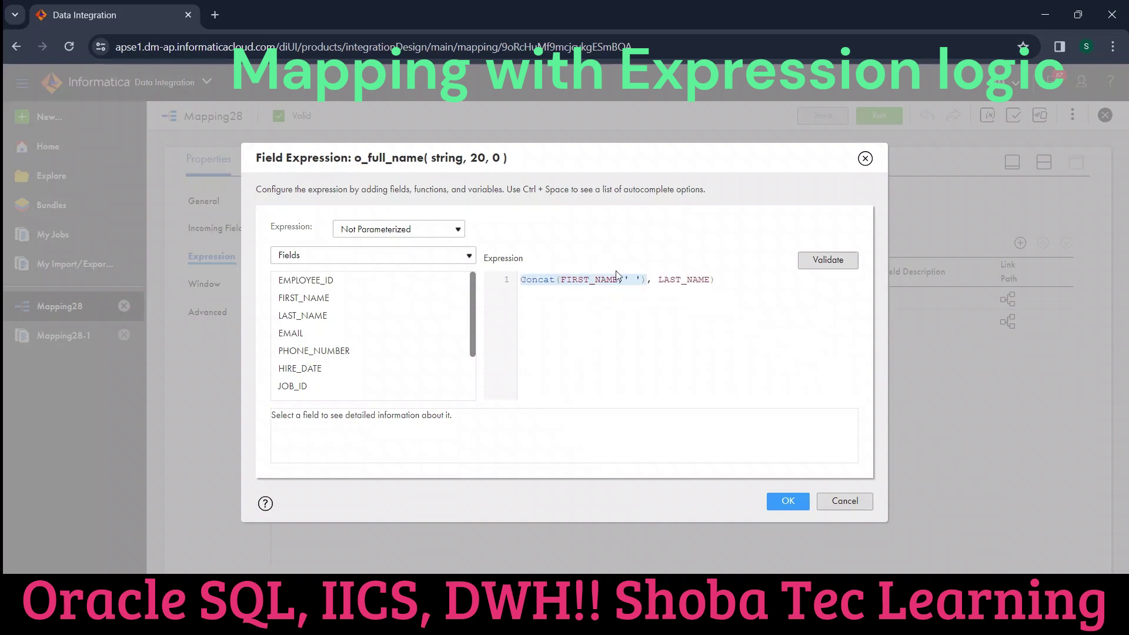
{"action": "double_click", "coordinate": [683, 279]}
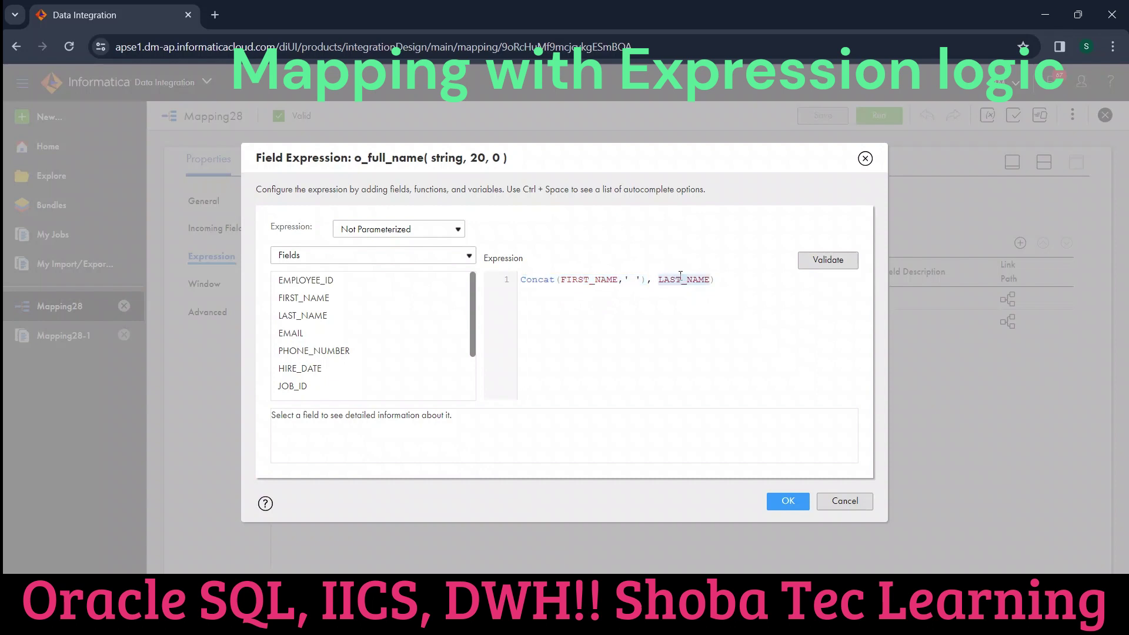
{"action": "left_click", "coordinate": [643, 279]}
{"action": "key", "text": "ctrl+a"}
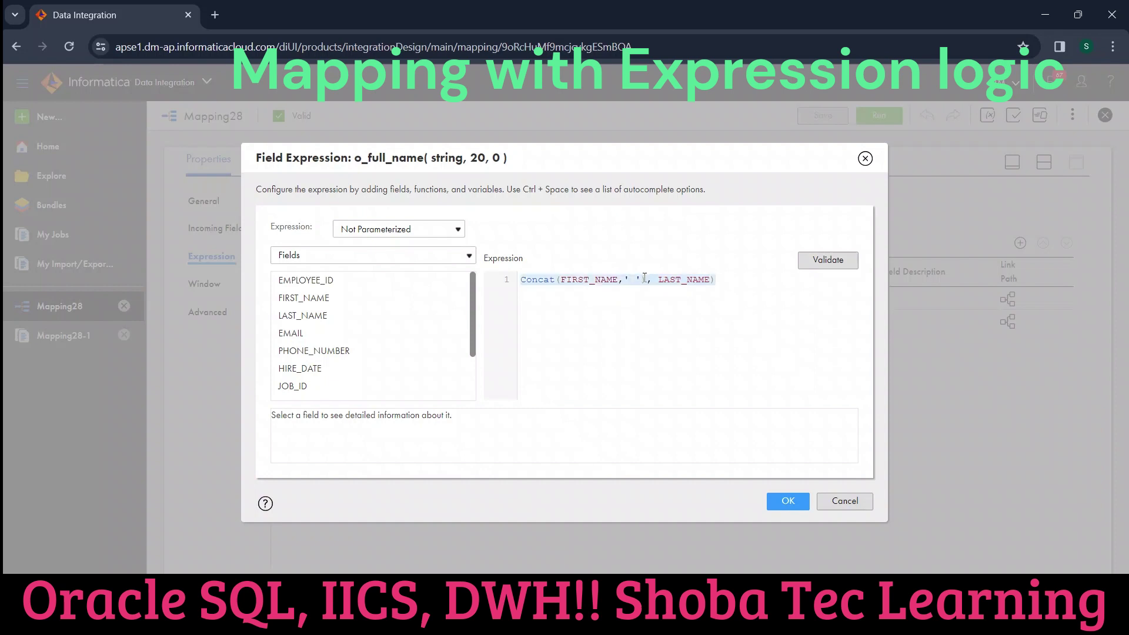
{"action": "left_click", "coordinate": [644, 279]}
{"action": "key", "text": "ctrl+a"}
{"action": "left_click", "coordinate": [645, 279]}
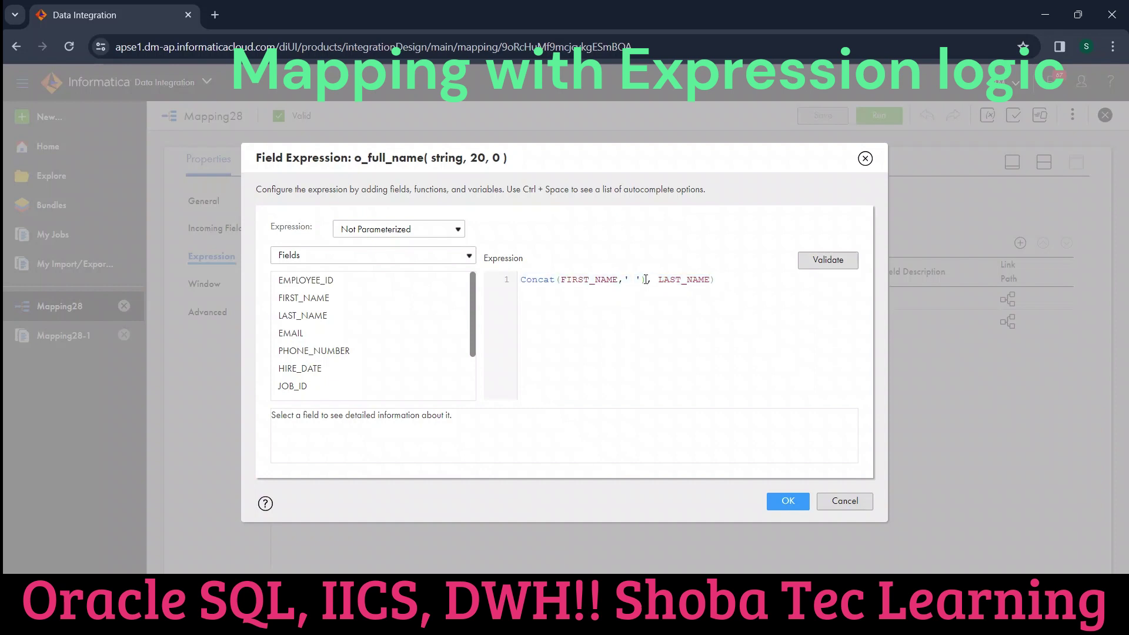
{"action": "key", "text": "shift+Left"}
{"action": "key", "text": "shift+Left"}
{"action": "key", "text": "shift+Left"}
{"action": "key", "text": "shift+Left"}
{"action": "key", "text": "shift+Left"}
{"action": "key", "text": "shift+Left"}
{"action": "key", "text": "shift+Left"}
{"action": "key", "text": "shift+Left"}
{"action": "key", "text": "shift+Left"}
{"action": "key", "text": "shift+Left"}
{"action": "key", "text": "shift+Left"}
{"action": "key", "text": "shift+Left"}
{"action": "key", "text": "shift+Left"}
{"action": "key", "text": "shift+Left"}
{"action": "key", "text": "shift+Left"}
{"action": "key", "text": "shift+Left"}
{"action": "key", "text": "shift+Left"}
{"action": "key", "text": "shift+Left"}
{"action": "key", "text": "shift+Left"}
{"action": "key", "text": "shift+Left"}
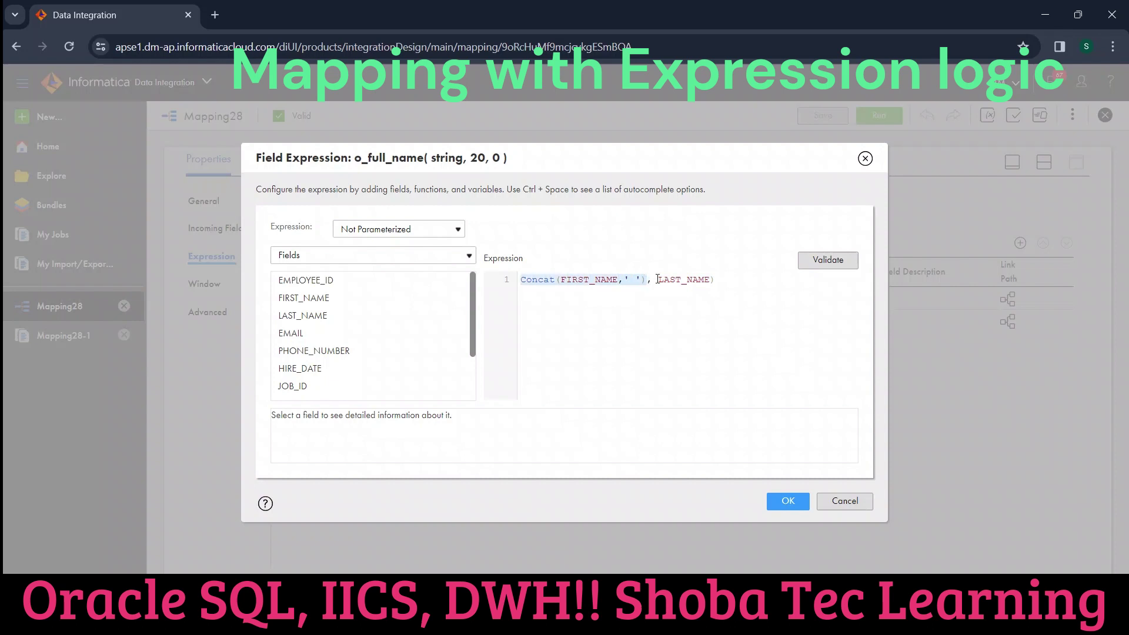
{"action": "left_click_drag", "start_coordinate": [658, 280], "coordinate": [711, 280]}
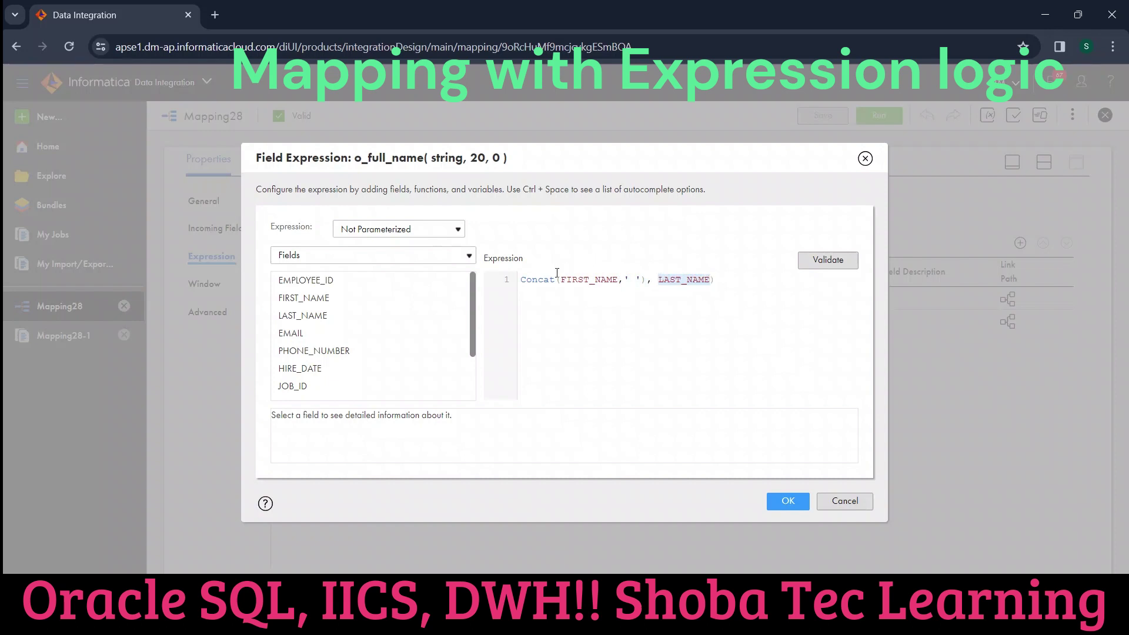
Step: Add an outer concat so the expression reads concat(Concat(FIRST_NAME,' '), LAST_NAME), and validate it
{"action": "left_click", "coordinate": [522, 280]}
{"action": "type", "text": "Conca"}
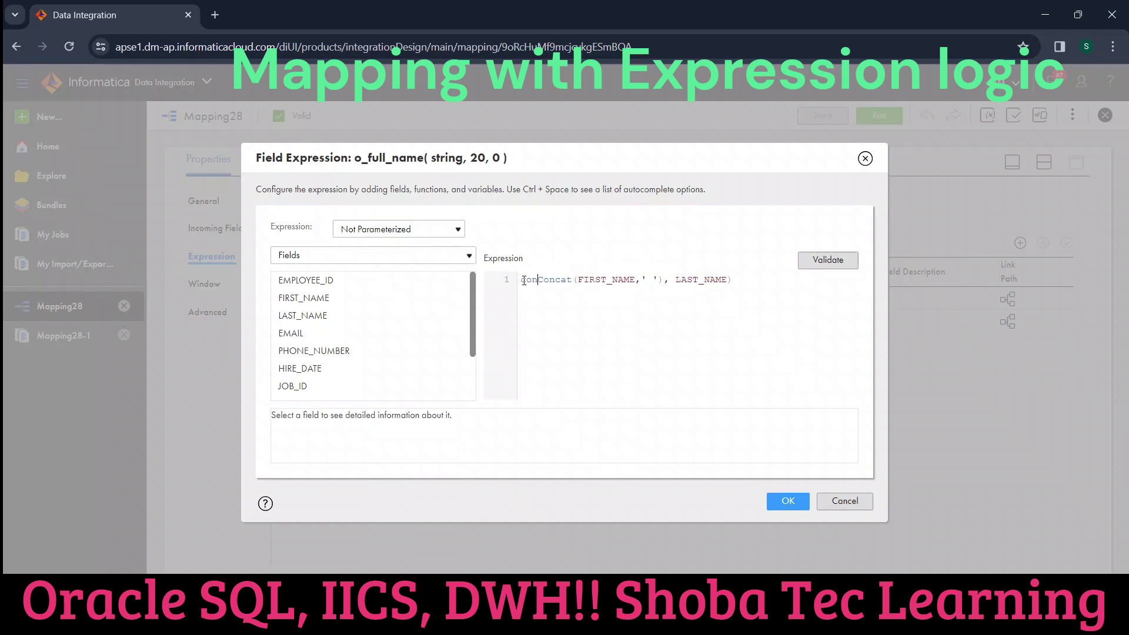
{"action": "type", "text": "t("}
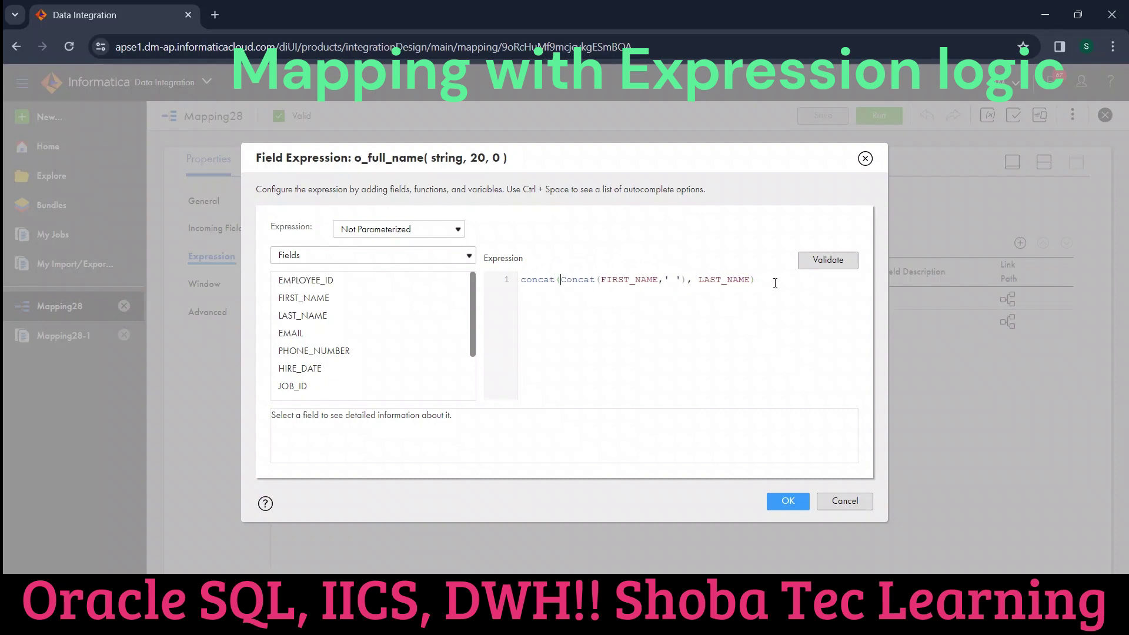
{"action": "left_click", "coordinate": [817, 263]}
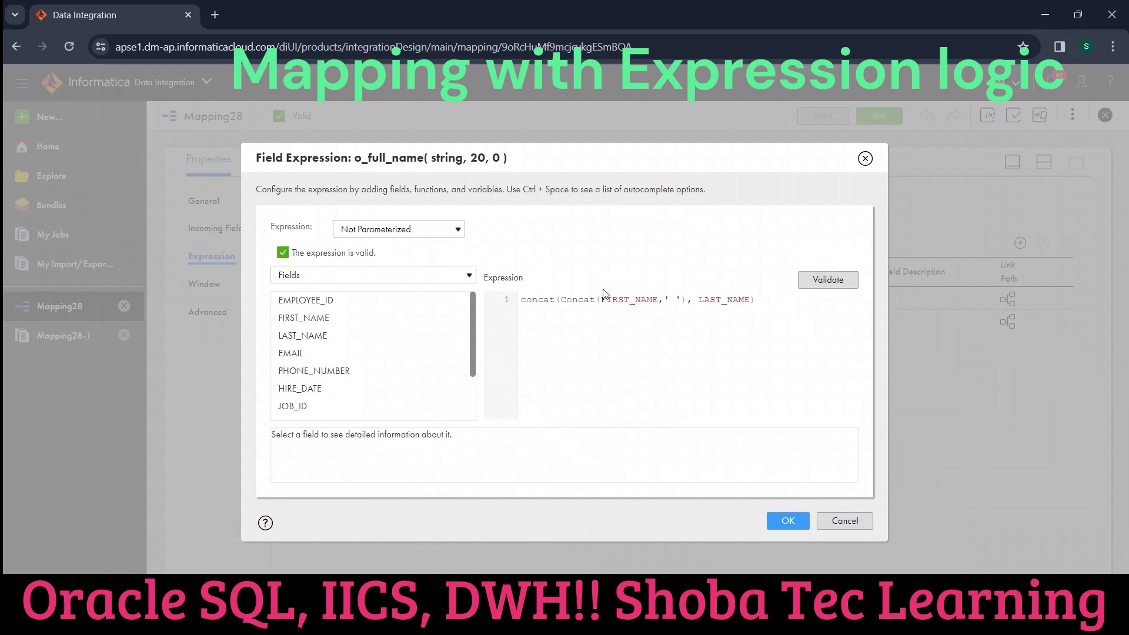
Step: Add FIRST_NAME||' '||LAST_NAME two lines below the nested concat formula and validate the expression
{"action": "left_click_drag", "start_coordinate": [526, 304], "coordinate": [760, 302]}
{"action": "left_click", "coordinate": [759, 302]}
{"action": "key", "text": "Return"}
{"action": "key", "text": "Return"}
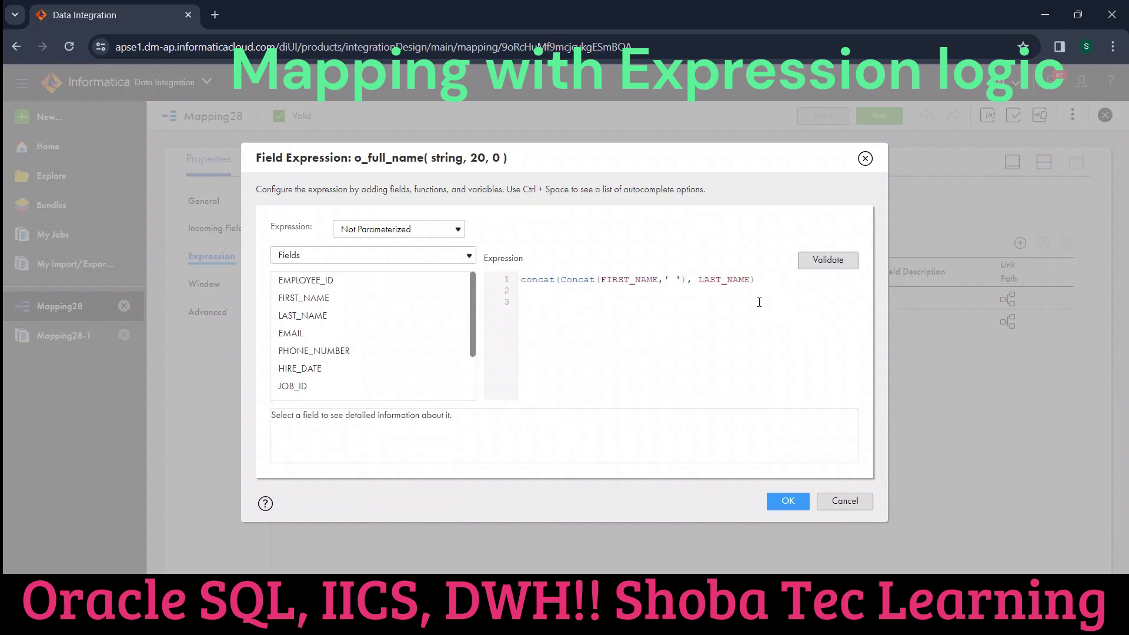
{"action": "type", "text": "f"}
{"action": "left_click", "coordinate": [460, 301]}
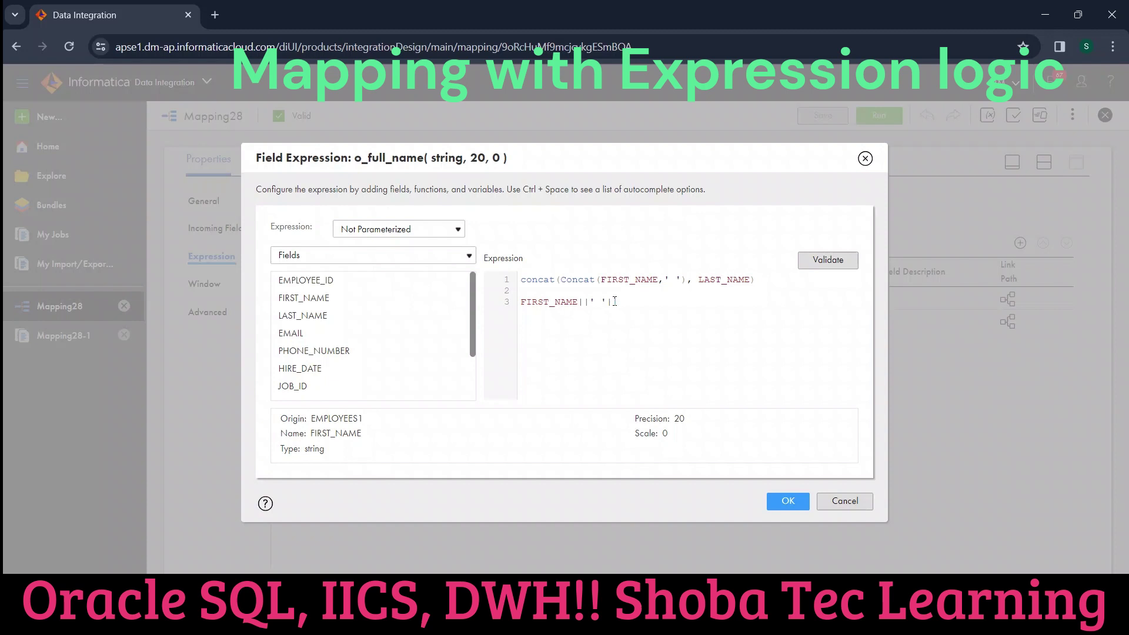
{"action": "type", "text": "|"}
{"action": "left_click", "coordinate": [448, 317]}
{"action": "left_click", "coordinate": [811, 264]}
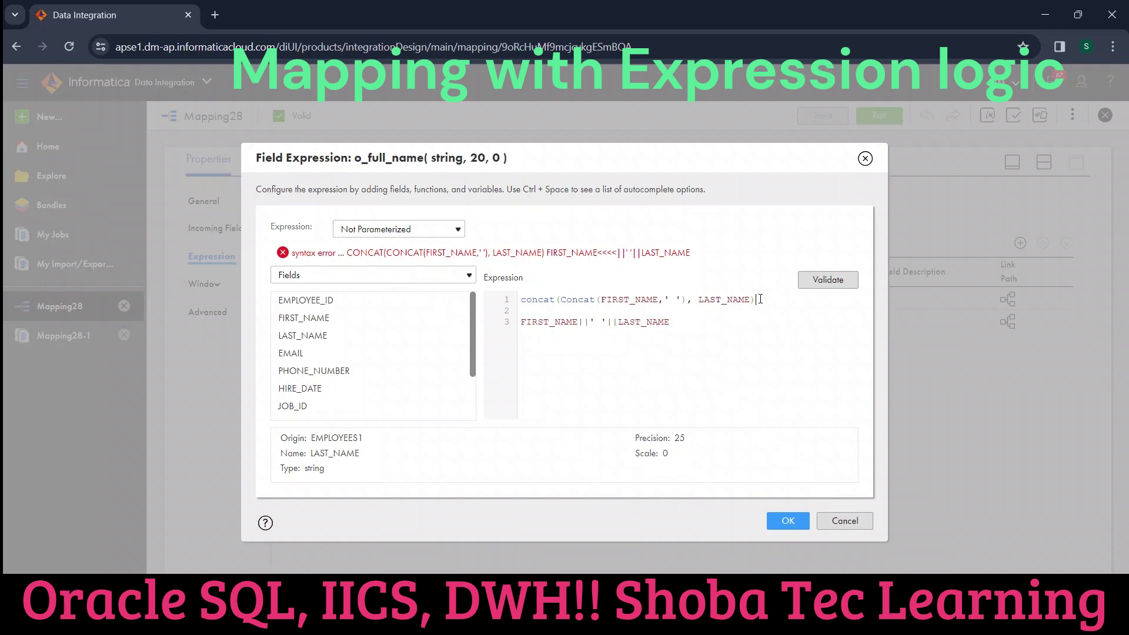
Step: Delete the nested concat formula, leaving only FIRST_NAME||' '||LAST_NAME, validate the expression and accept it
{"action": "left_click_drag", "start_coordinate": [758, 299], "coordinate": [636, 300]}
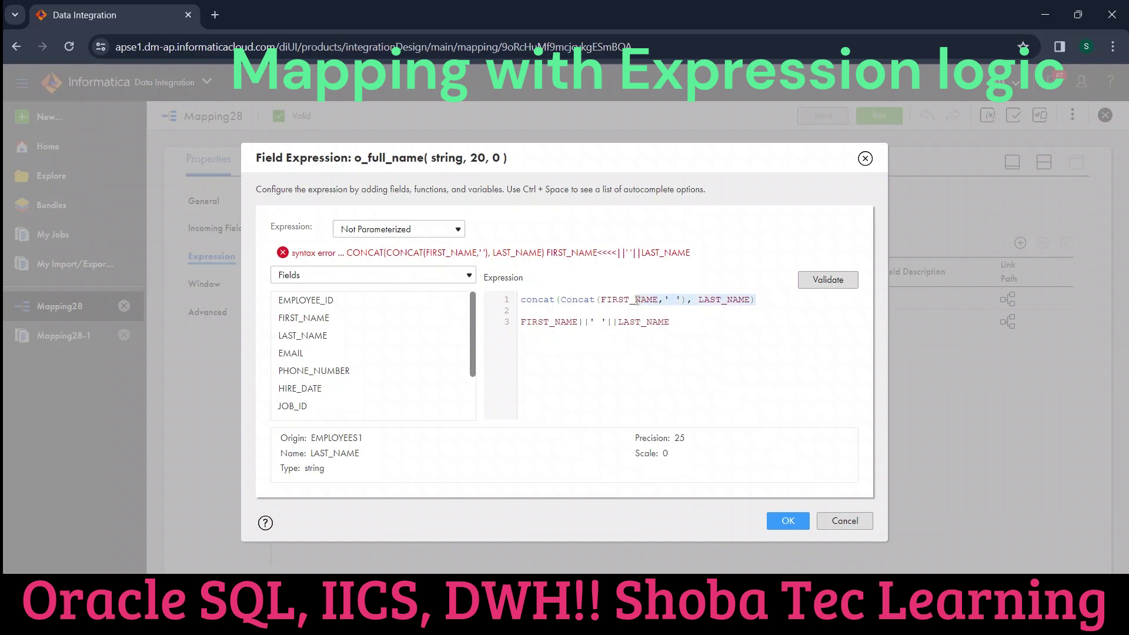
{"action": "mouse_move", "coordinate": [521, 311]}
{"action": "left_mouse_down"}
{"action": "mouse_move", "coordinate": [641, 318]}
{"action": "mouse_move", "coordinate": [685, 336]}
{"action": "mouse_move", "coordinate": [757, 300]}
{"action": "mouse_move", "coordinate": [520, 301]}
{"action": "left_mouse_up"}
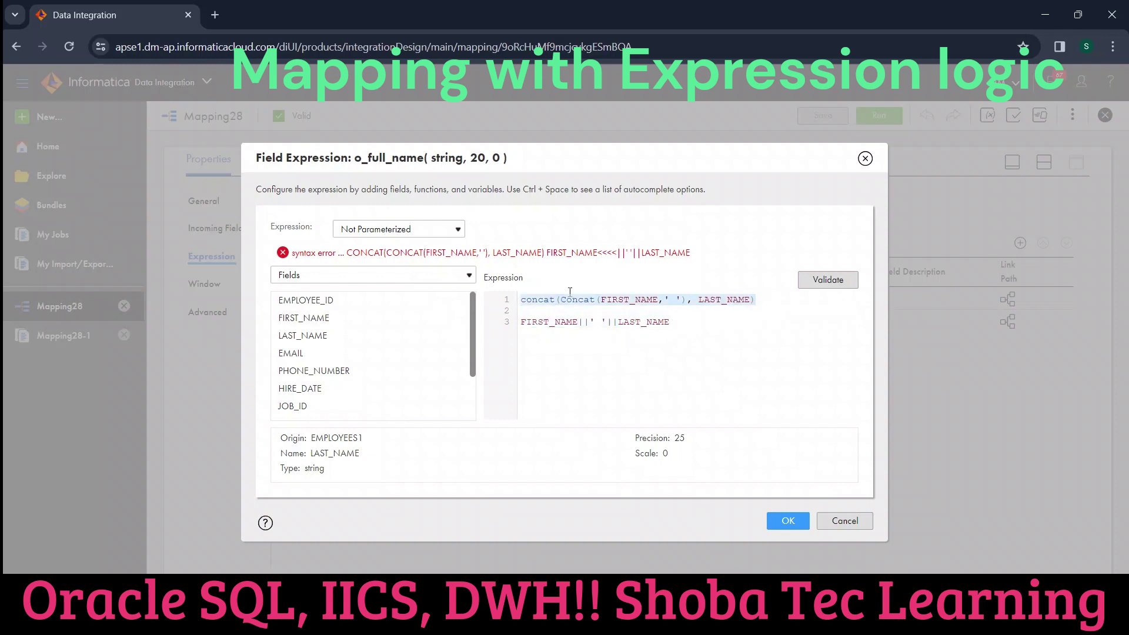
{"action": "key", "text": "BackSpace"}
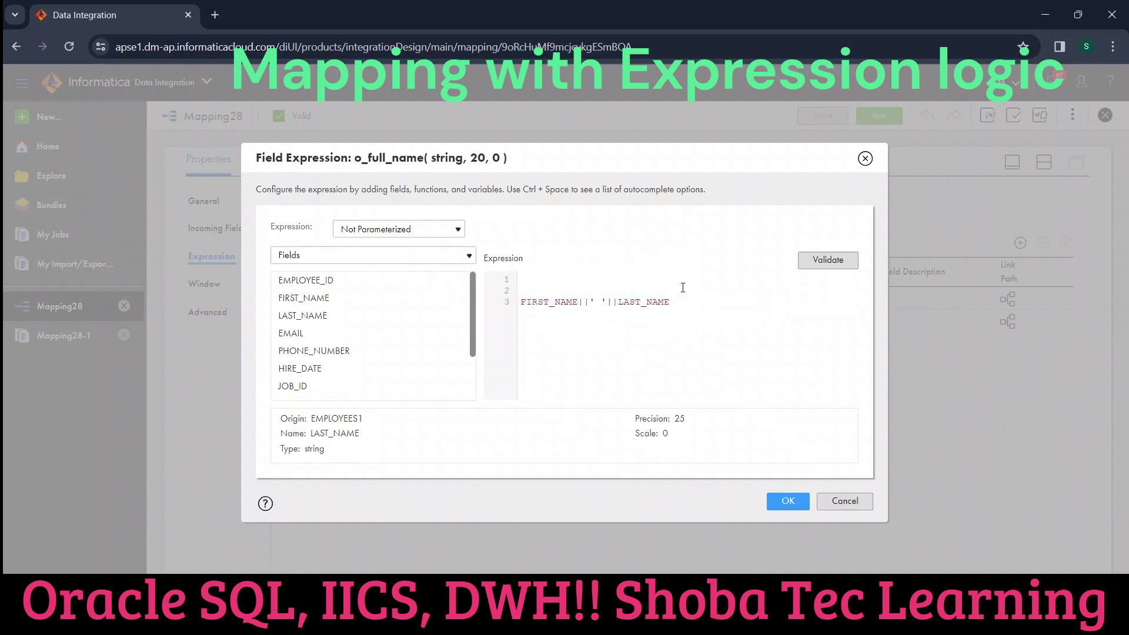
{"action": "left_click_drag", "start_coordinate": [670, 301], "coordinate": [519, 302]}
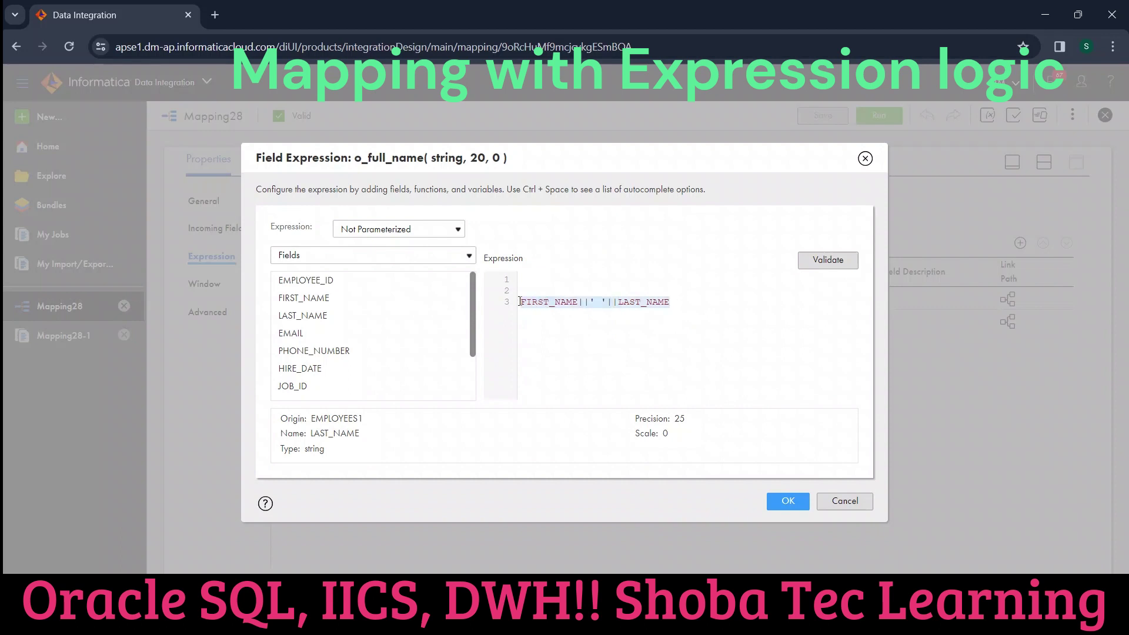
{"action": "left_click", "coordinate": [700, 317]}
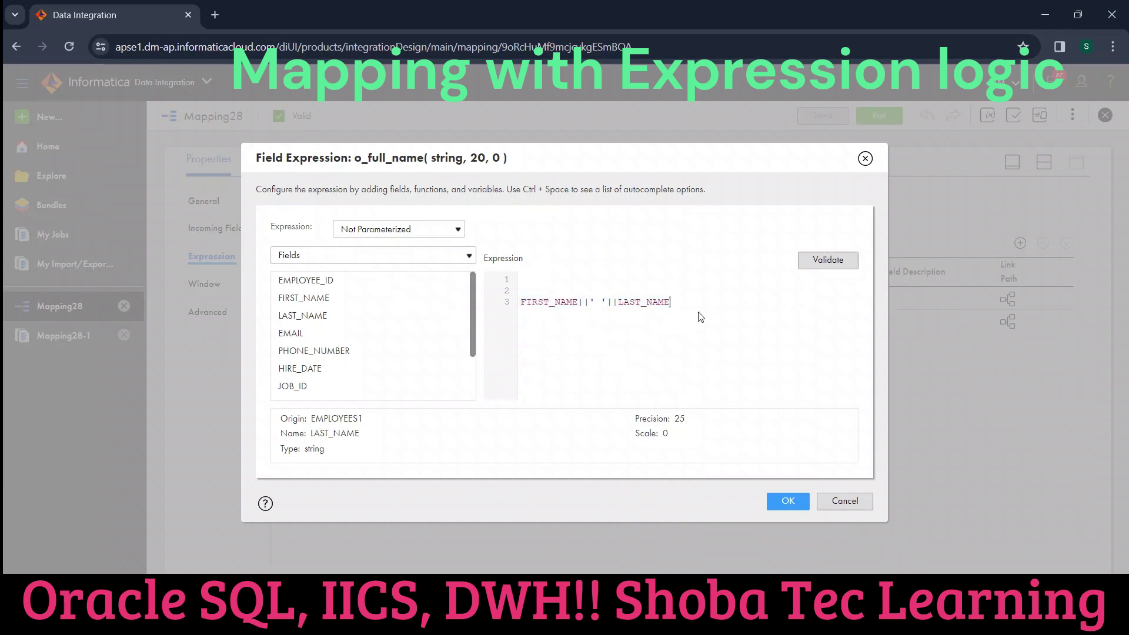
{"action": "left_click", "coordinate": [838, 261]}
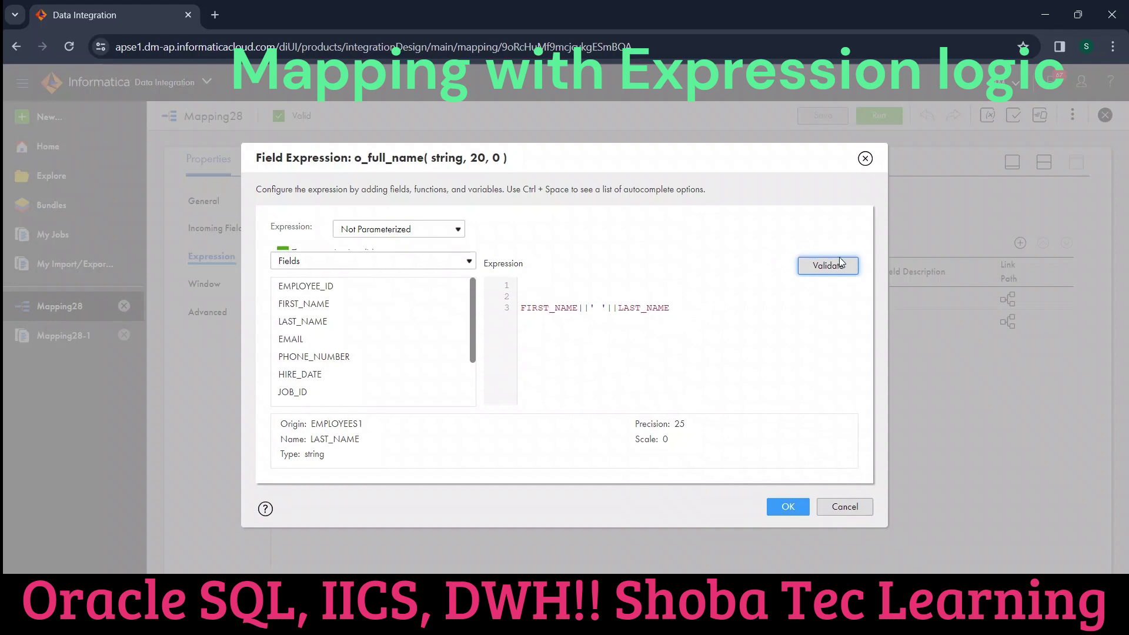
{"action": "left_click", "coordinate": [786, 520]}
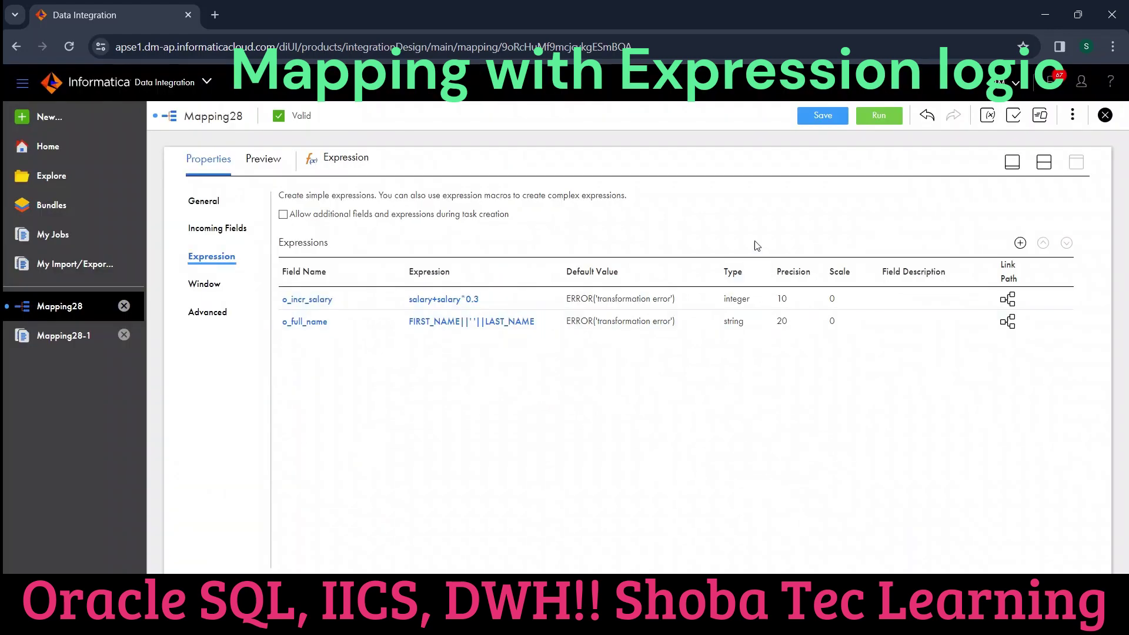
Step: Open the Target's field mapping and check which incoming field feeds FIRST_NAME
{"action": "left_click", "coordinate": [1045, 166]}
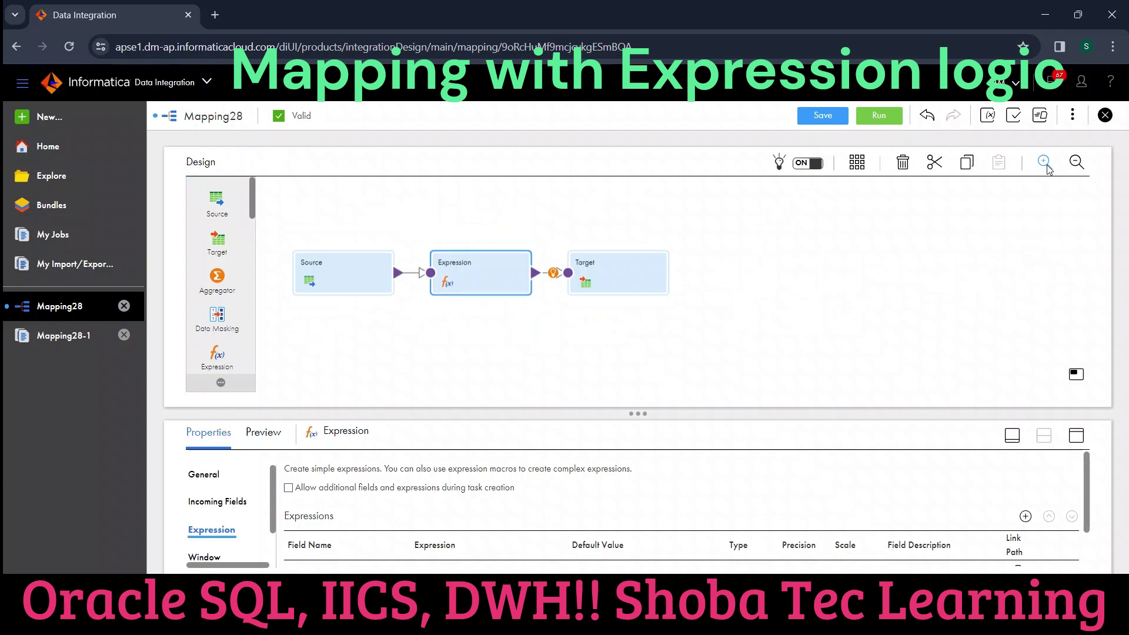
{"action": "left_click", "coordinate": [651, 270]}
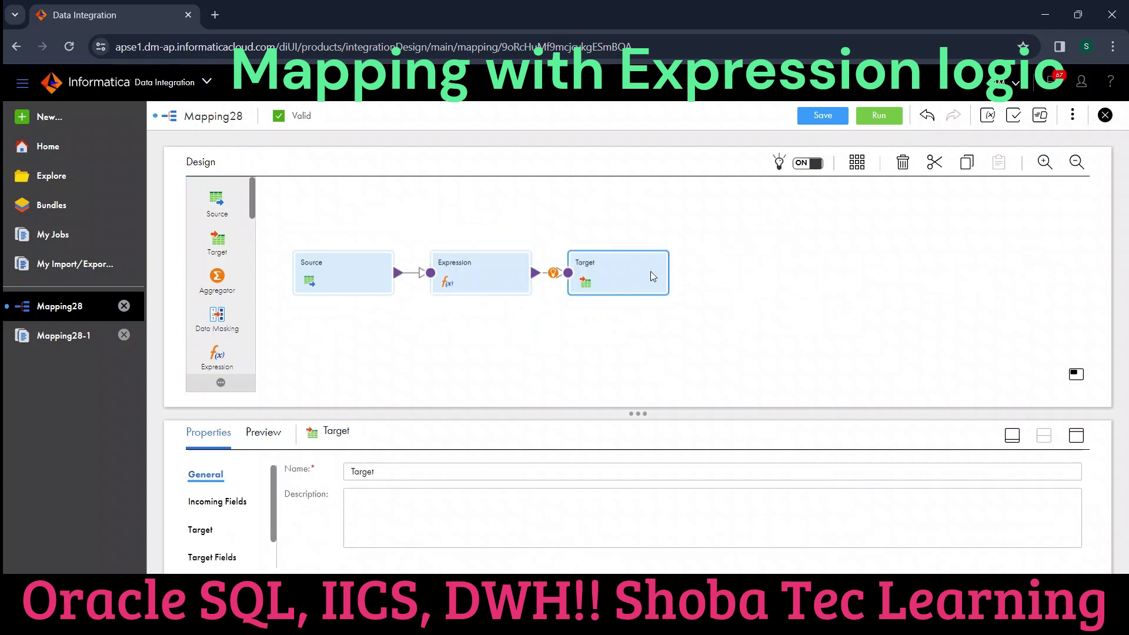
{"action": "left_click", "coordinate": [1076, 436]}
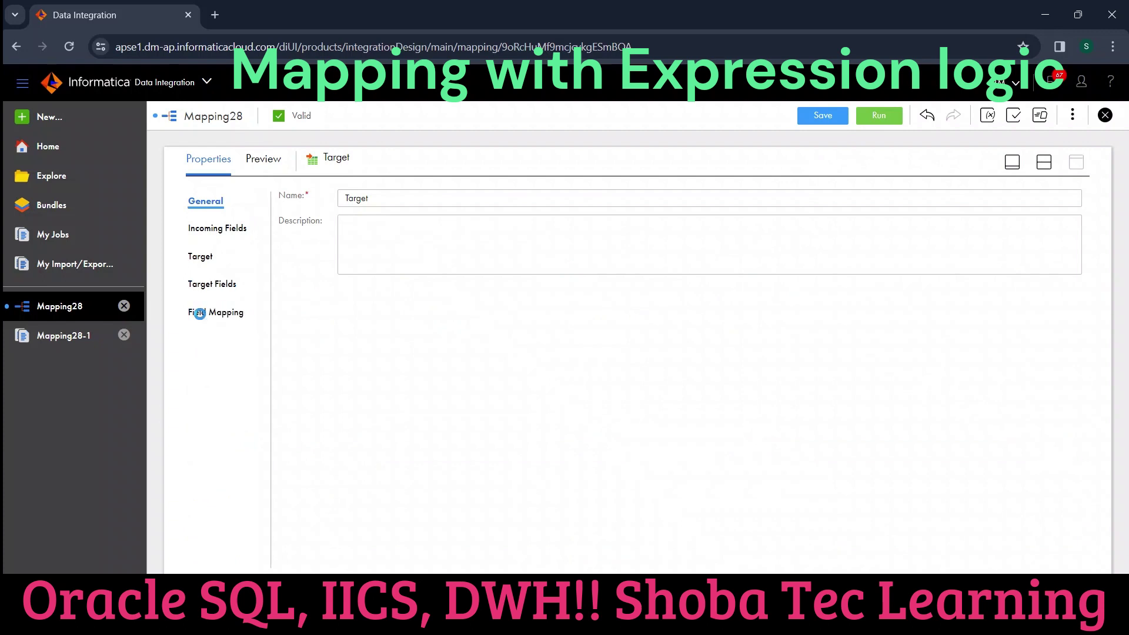
{"action": "left_click", "coordinate": [200, 312]}
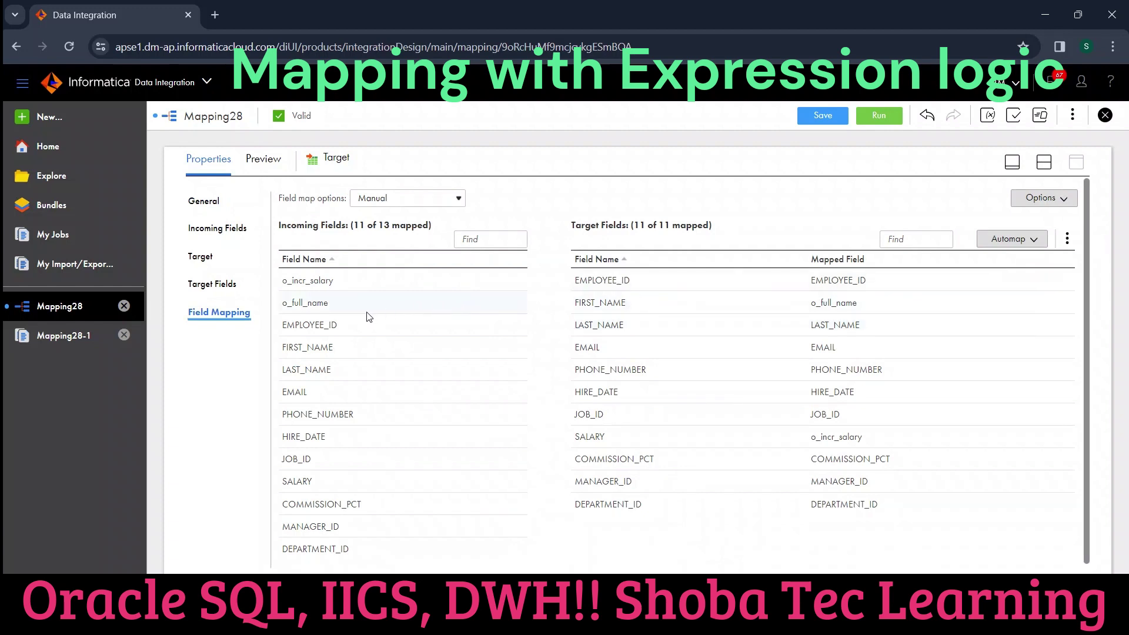
{"action": "left_click", "coordinate": [867, 312]}
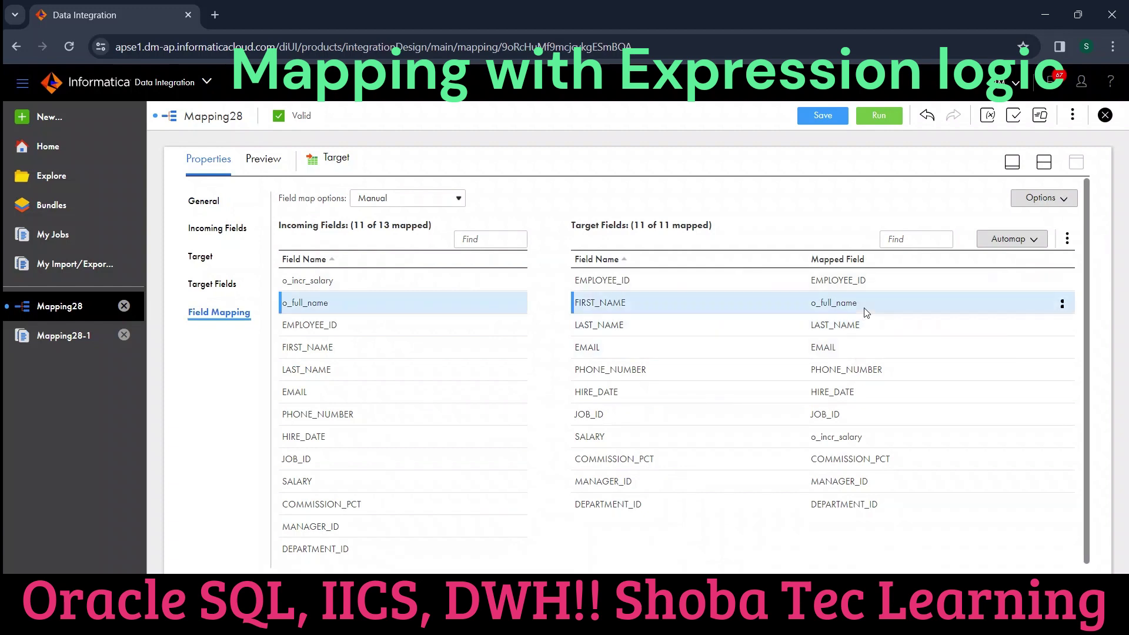
{"action": "left_click_drag", "start_coordinate": [866, 312], "coordinate": [793, 313]}
{"action": "mouse_move", "coordinate": [793, 314]}
Step: Save the updated Mapping28 and run it again
{"action": "left_click", "coordinate": [823, 116]}
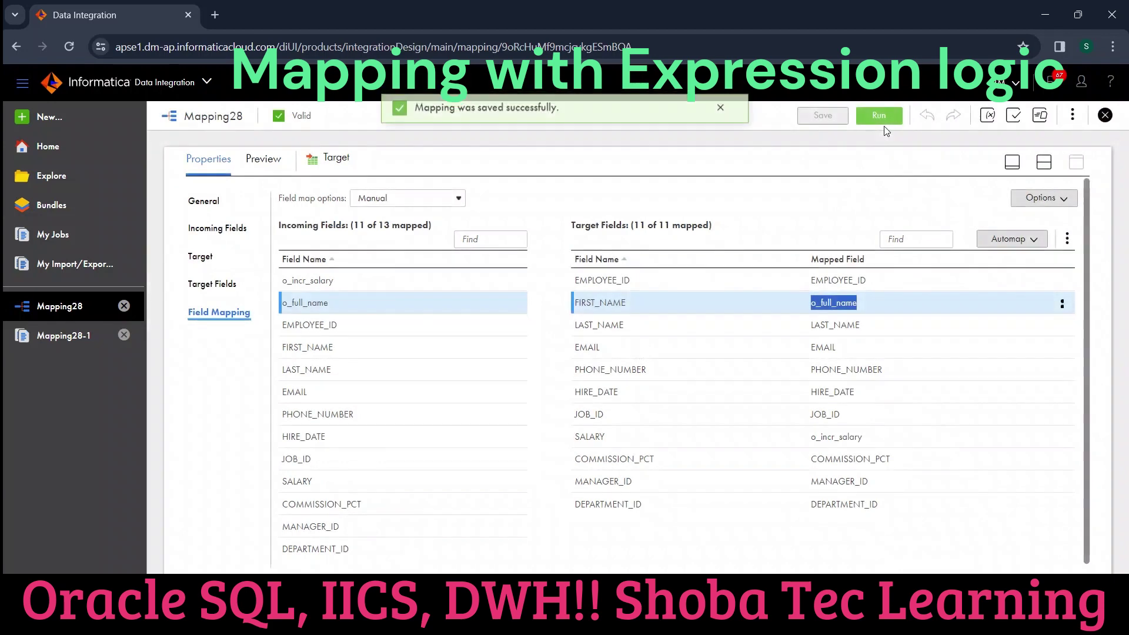
{"action": "left_click", "coordinate": [885, 119]}
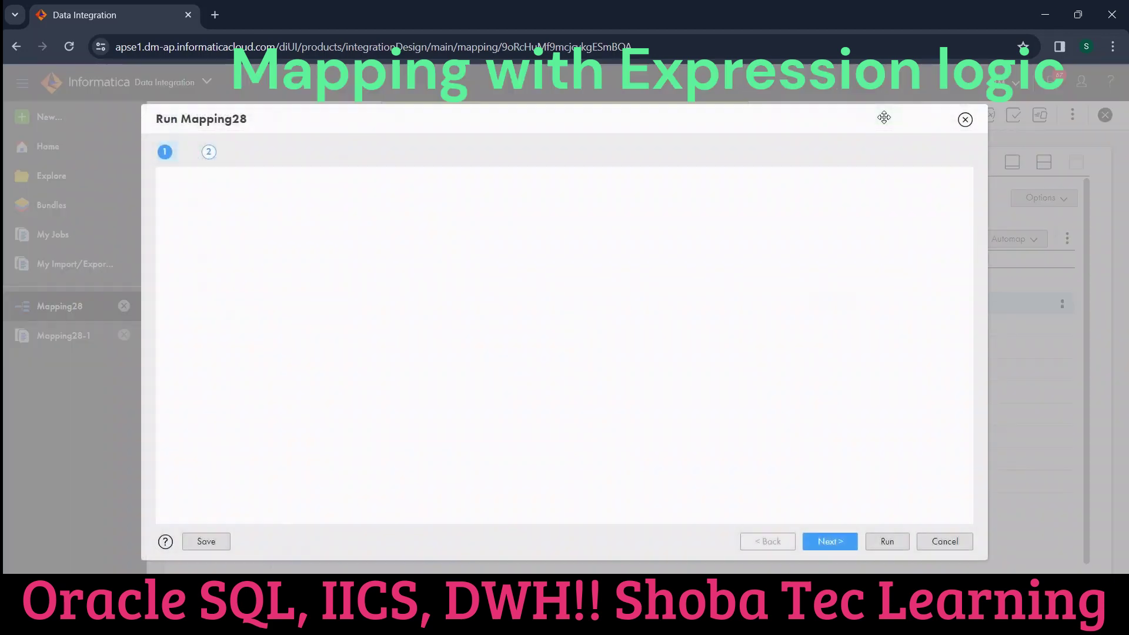
{"action": "left_click", "coordinate": [898, 547]}
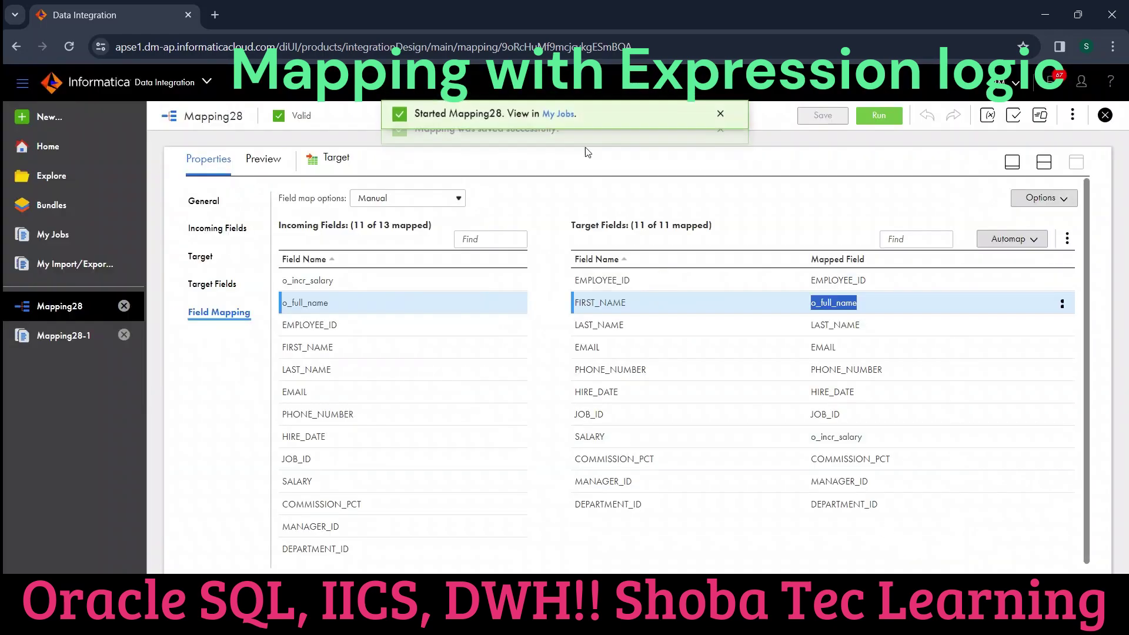
Step: Monitor the latest Mapping28 run in the job list until it finishes, and check the source and target success rows of Mapping28-2
{"action": "left_click", "coordinate": [556, 115]}
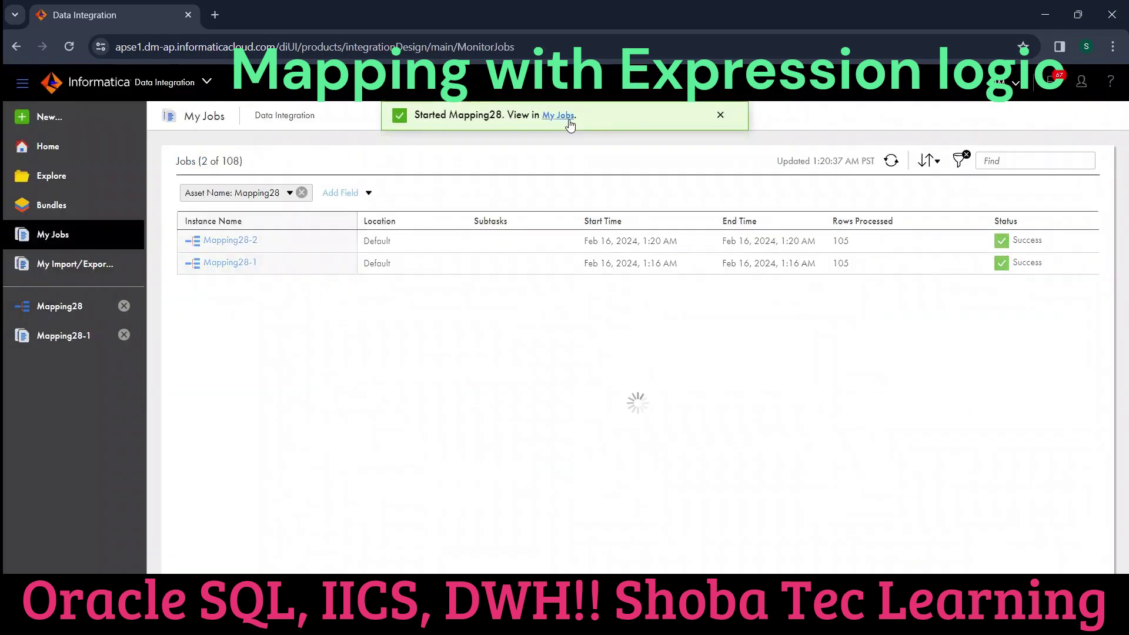
{"action": "left_click", "coordinate": [891, 162]}
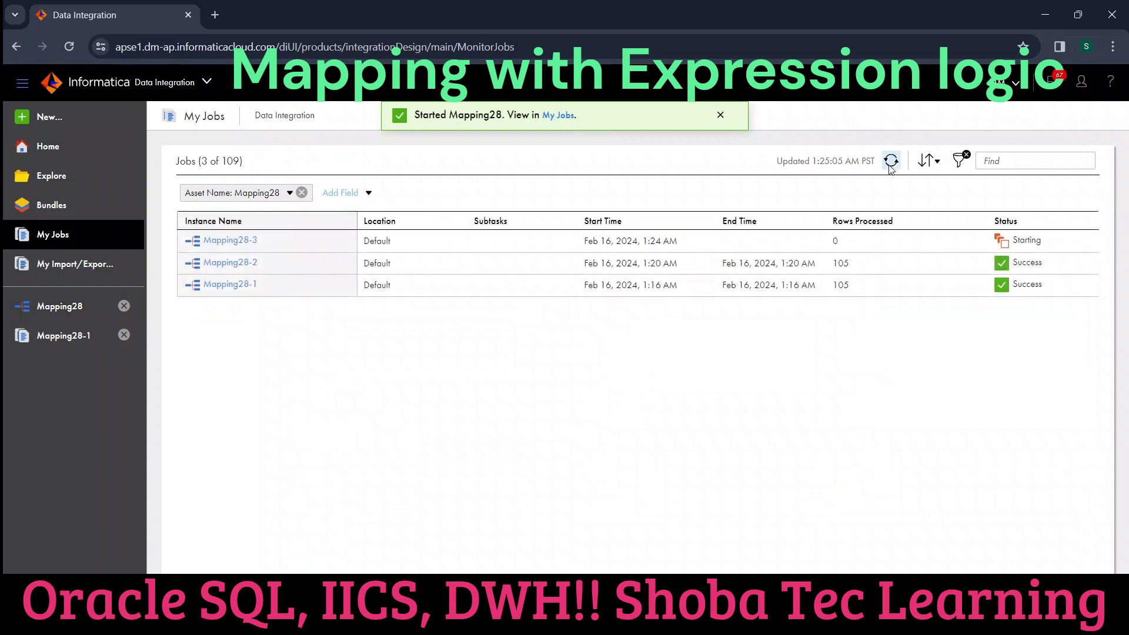
{"action": "left_click", "coordinate": [891, 161]}
{"action": "left_click", "coordinate": [891, 162]}
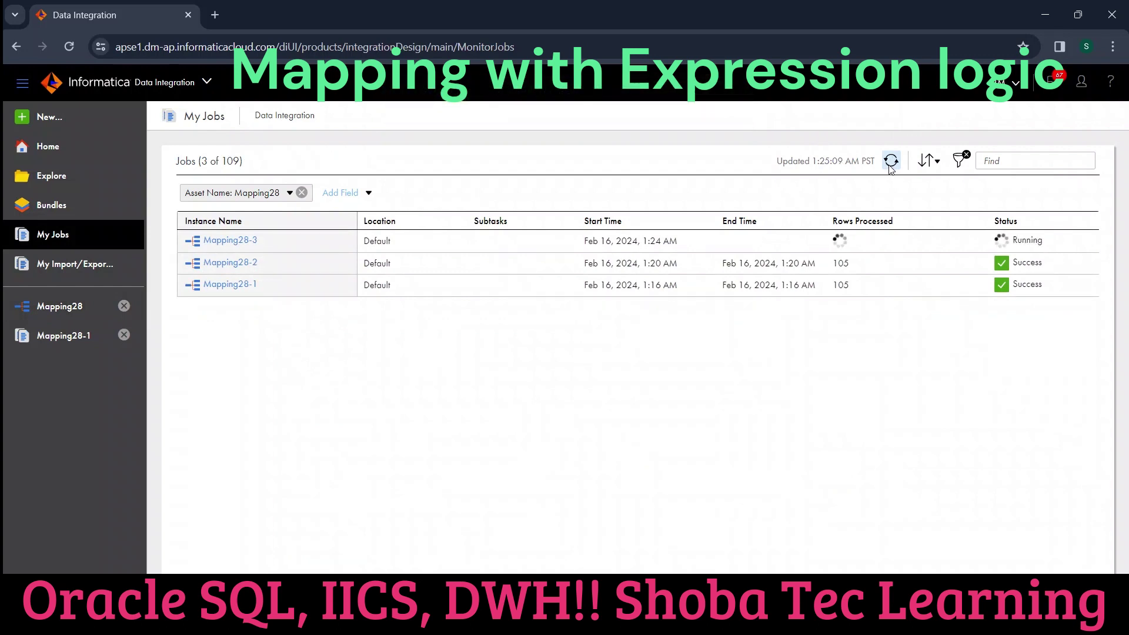
{"action": "left_click", "coordinate": [891, 162]}
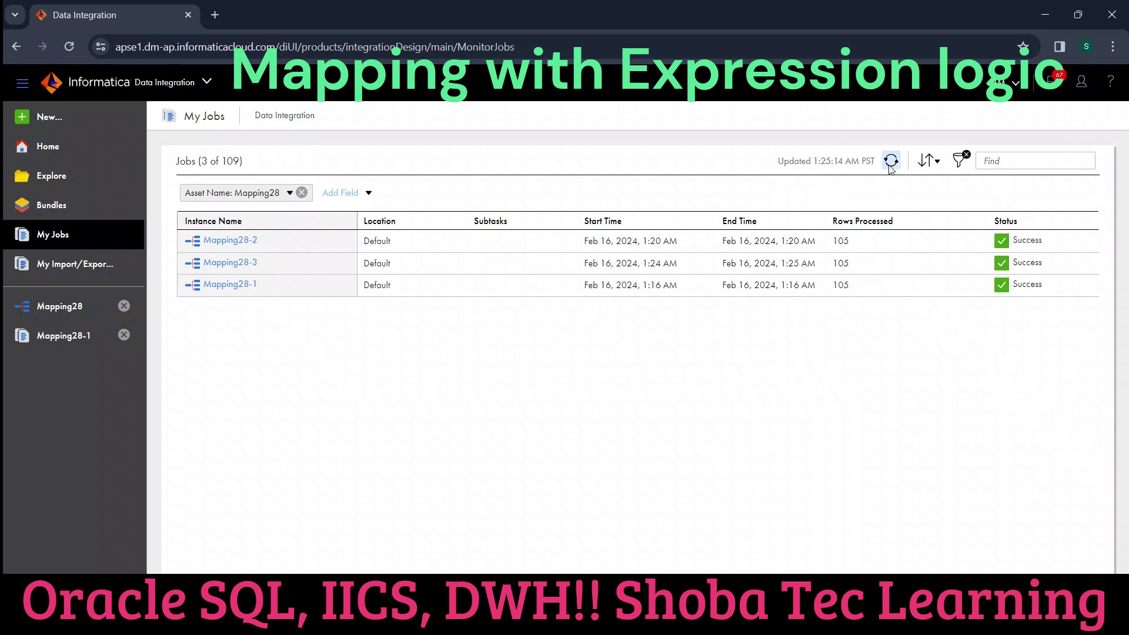
{"action": "left_click", "coordinate": [258, 244]}
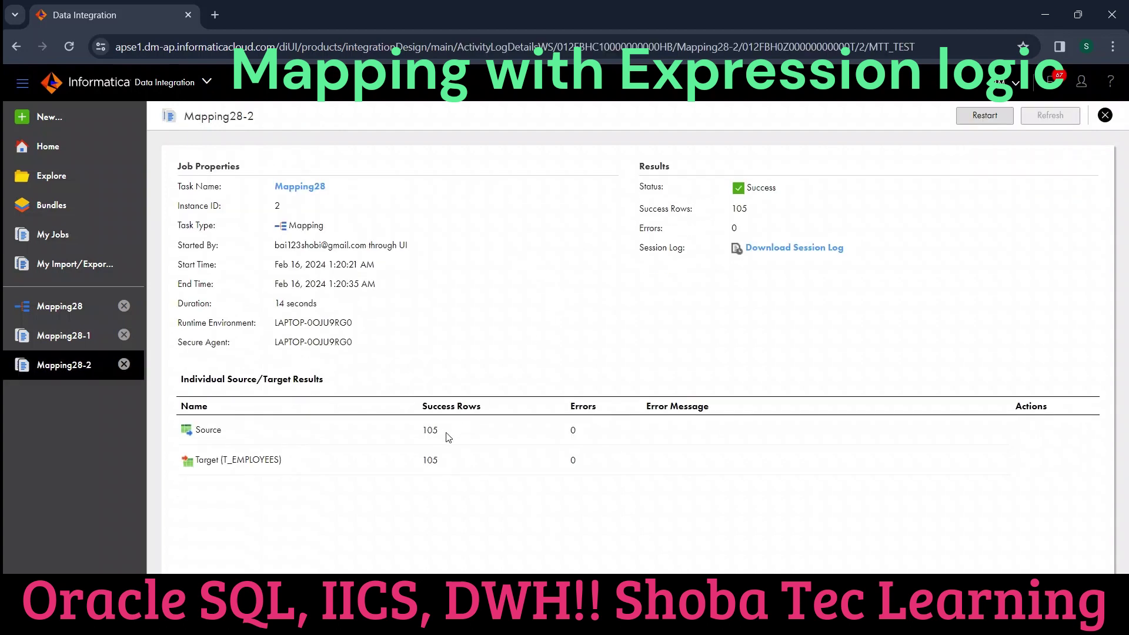
{"action": "left_click_drag", "start_coordinate": [448, 447], "coordinate": [456, 469]}
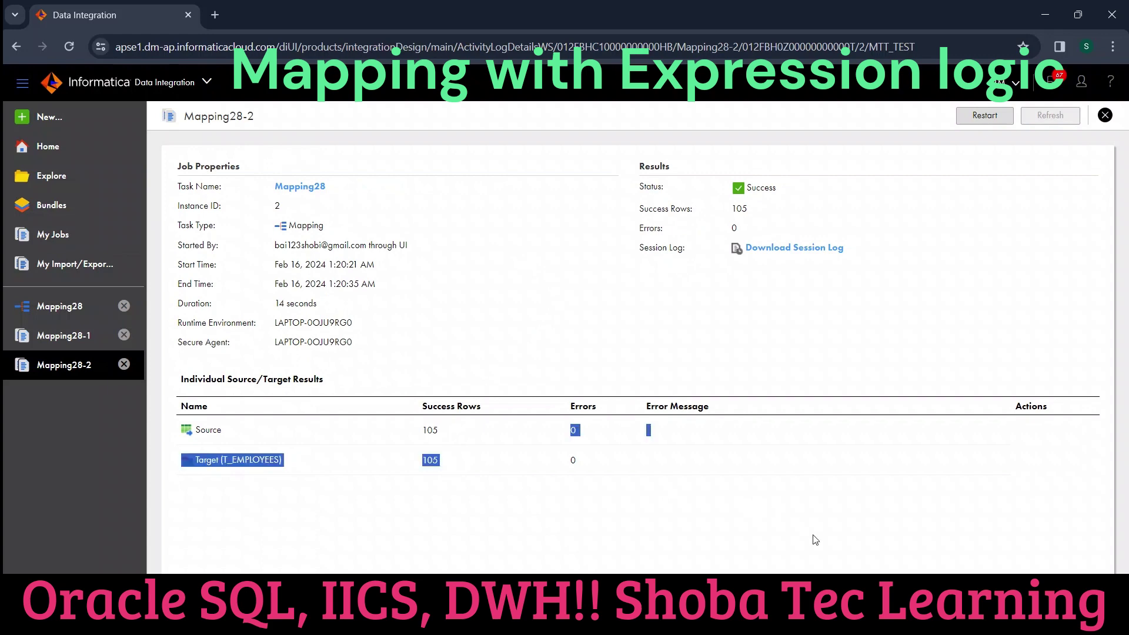
Step: Switch to Oracle SQL Developer and count the rows of the existing t_employees query result
{"action": "left_click", "coordinate": [791, 618]}
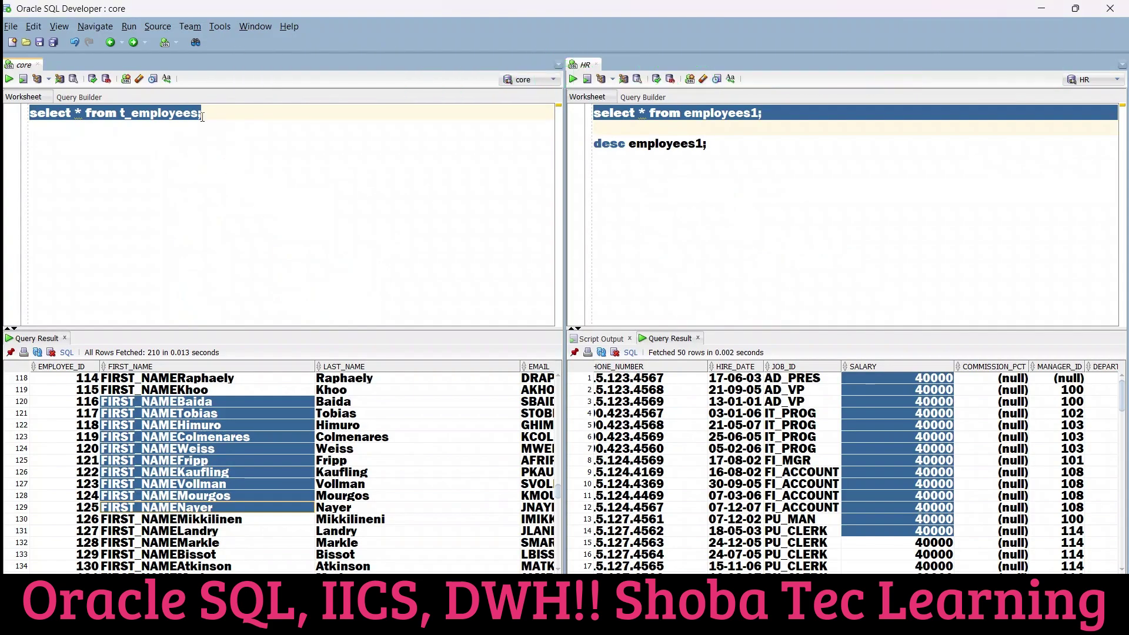
{"action": "left_click", "coordinate": [203, 112]}
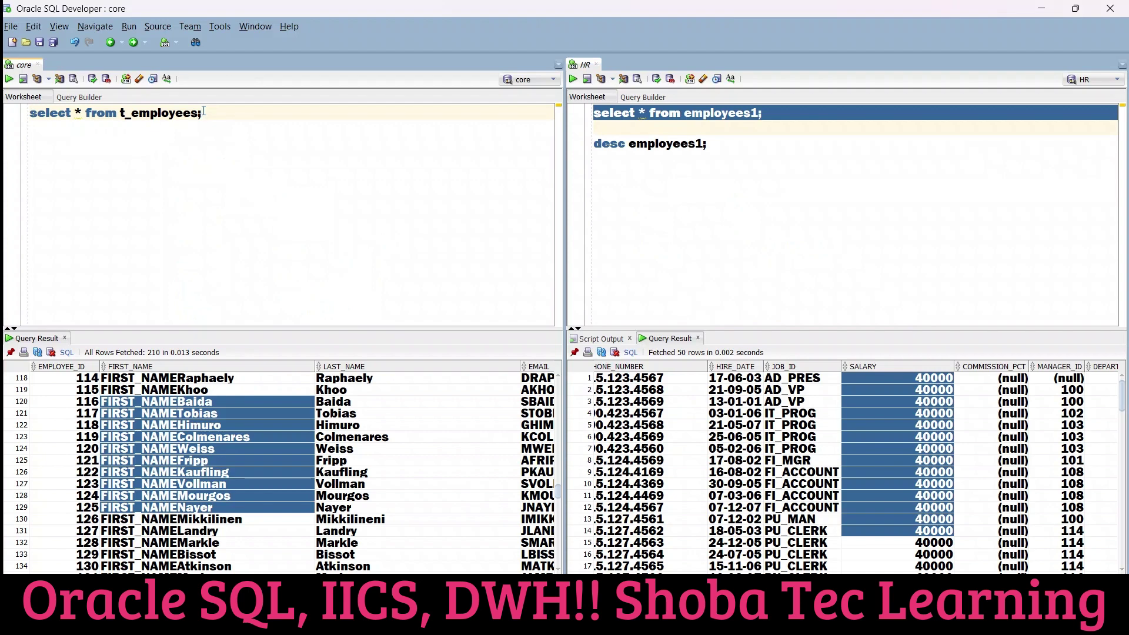
{"action": "triple_click", "coordinate": [203, 112]}
{"action": "right_click", "coordinate": [255, 413]}
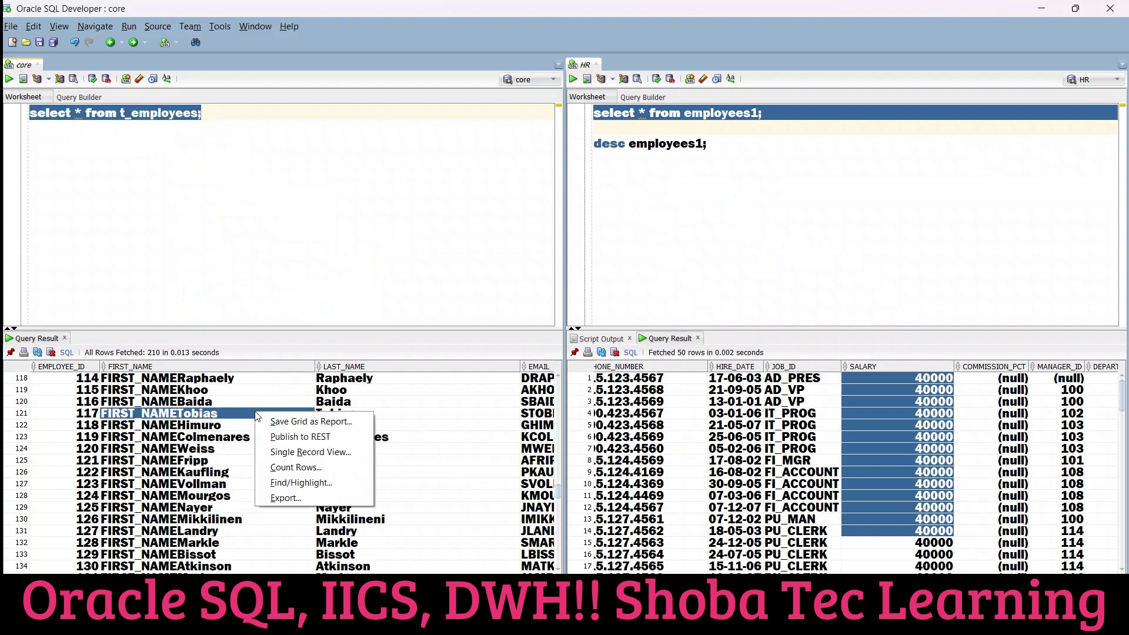
{"action": "left_click", "coordinate": [296, 468]}
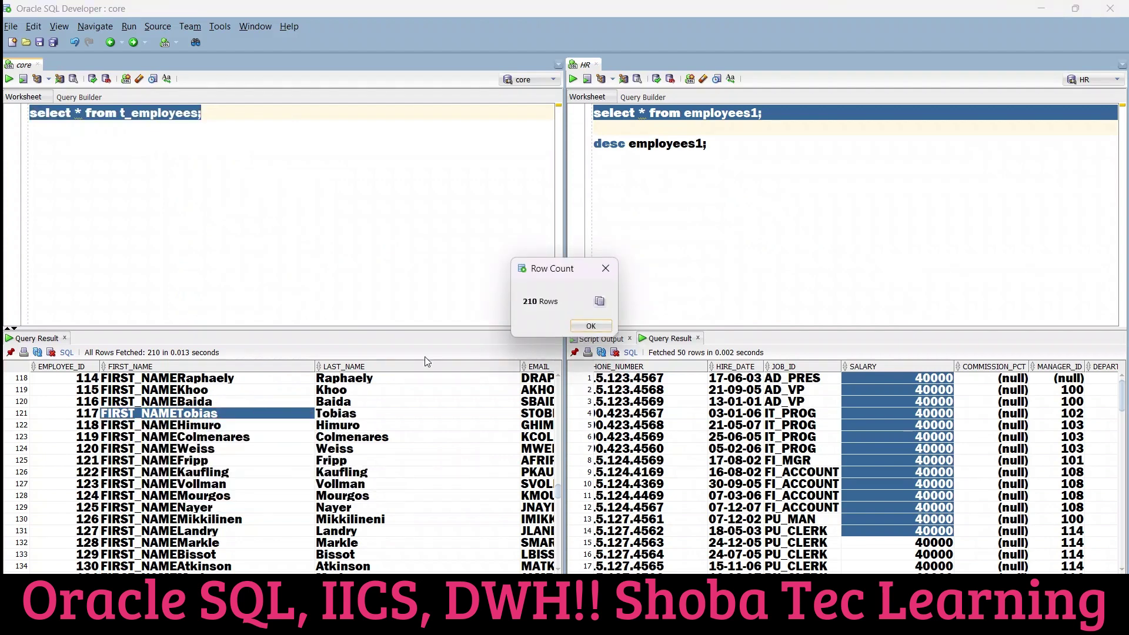
{"action": "left_click", "coordinate": [576, 328]}
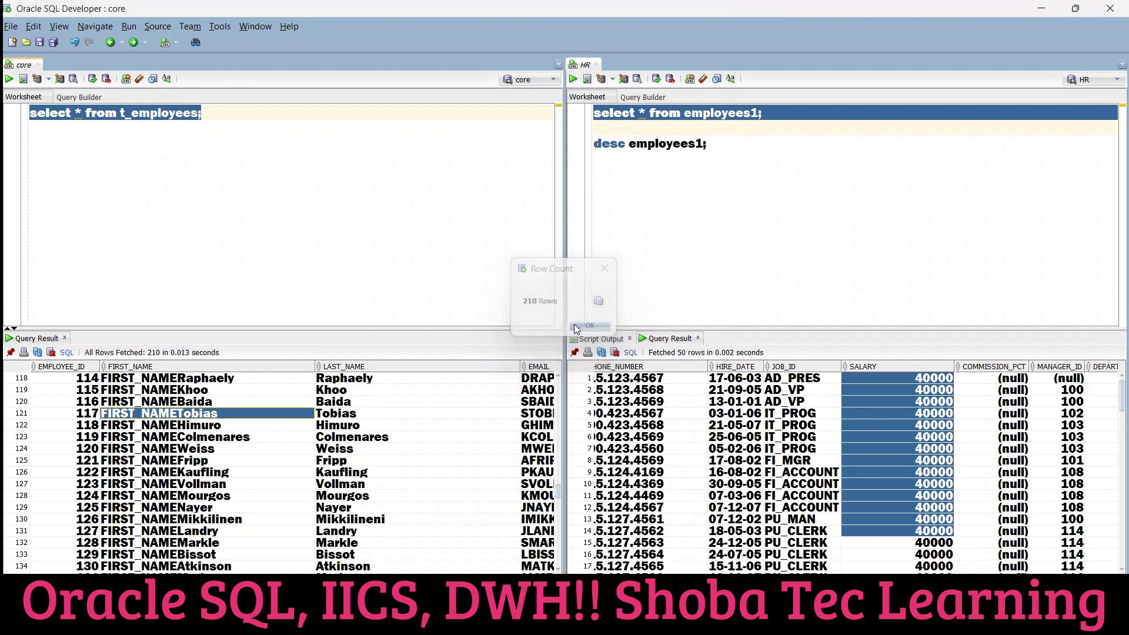
Step: Rerun select * from t_employees in the core worksheet and count the rows of the refreshed result
{"action": "left_click", "coordinate": [9, 78]}
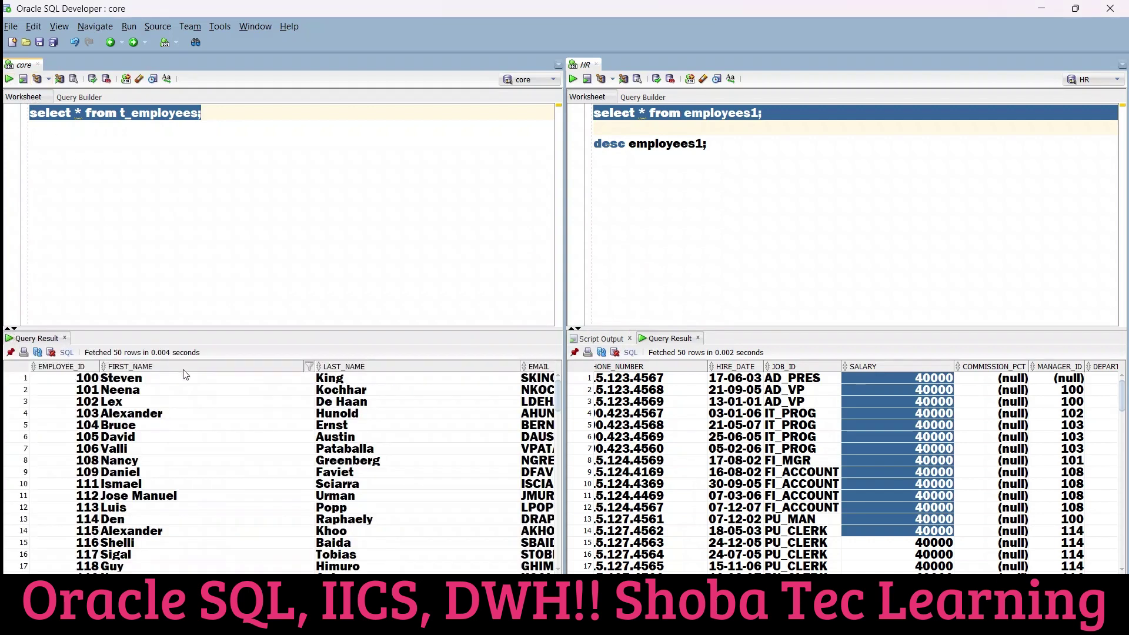
{"action": "left_click", "coordinate": [201, 397]}
{"action": "right_click", "coordinate": [201, 397]}
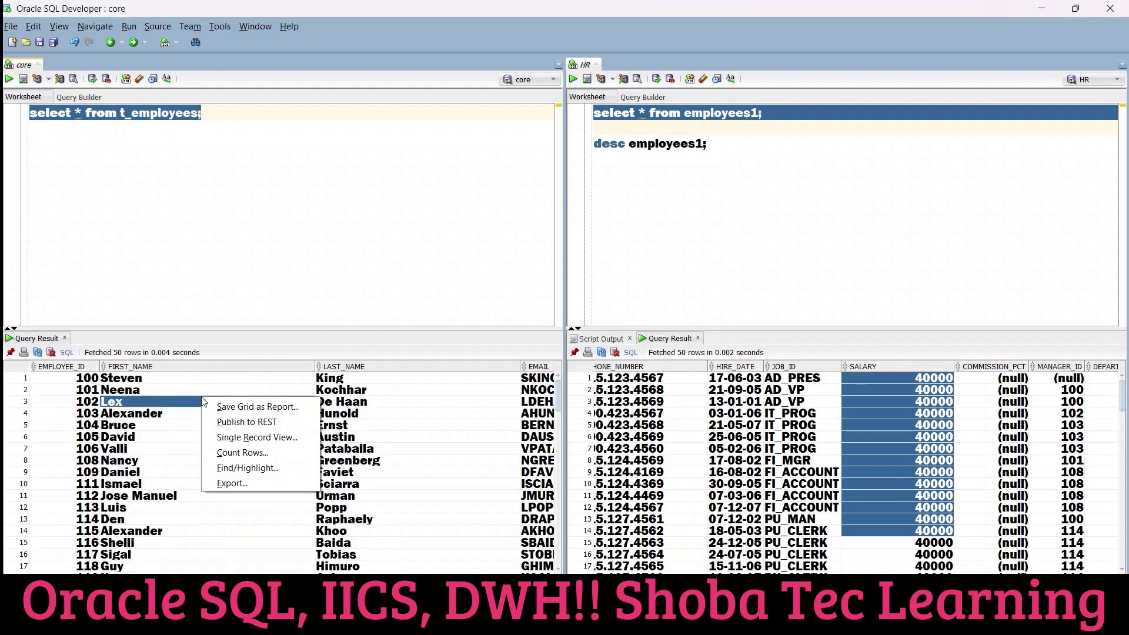
{"action": "left_click", "coordinate": [242, 452]}
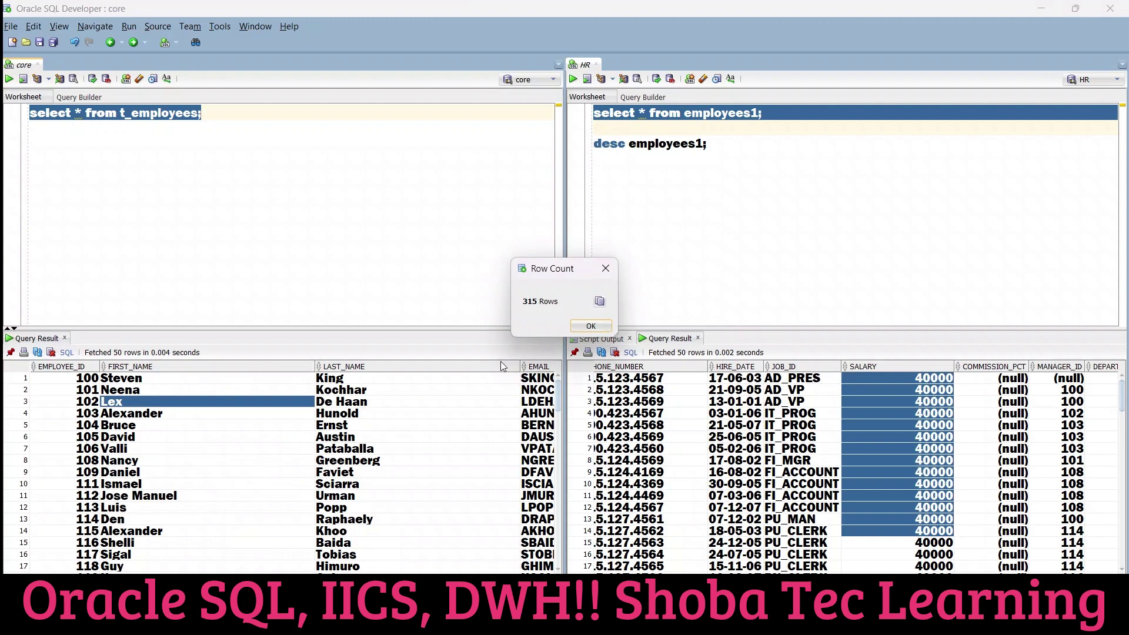
{"action": "left_click", "coordinate": [591, 327]}
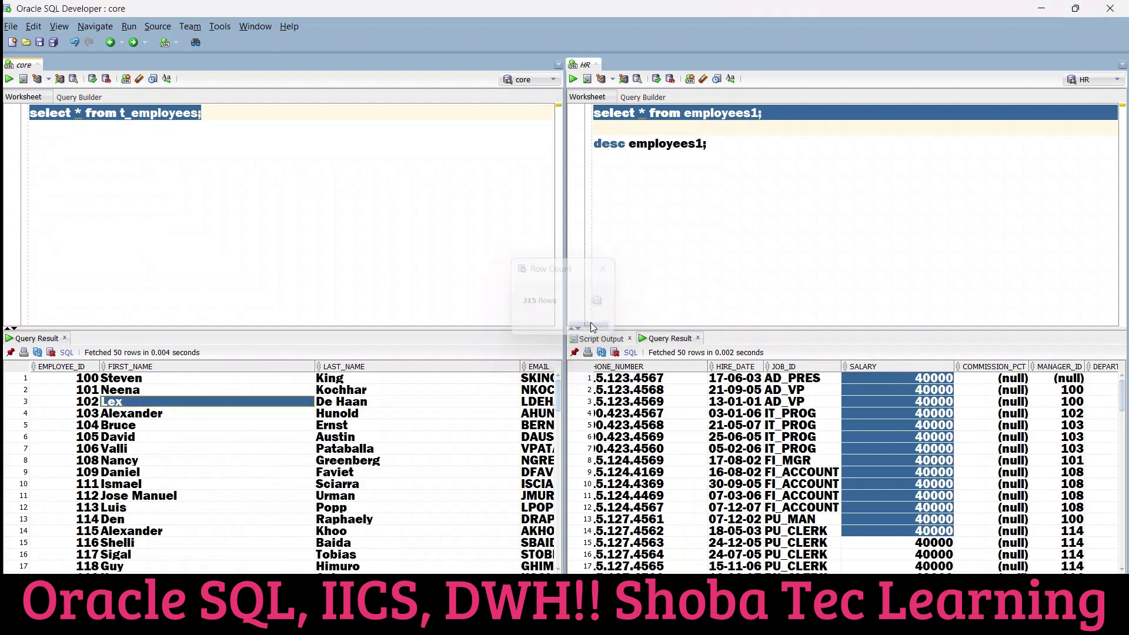
Step: Compare the FIRST_NAME values of the newly loaded t_employees rows, from row 211 on, with the separate first and last names in employees1
{"action": "left_click_drag", "start_coordinate": [559, 392], "coordinate": [549, 511]}
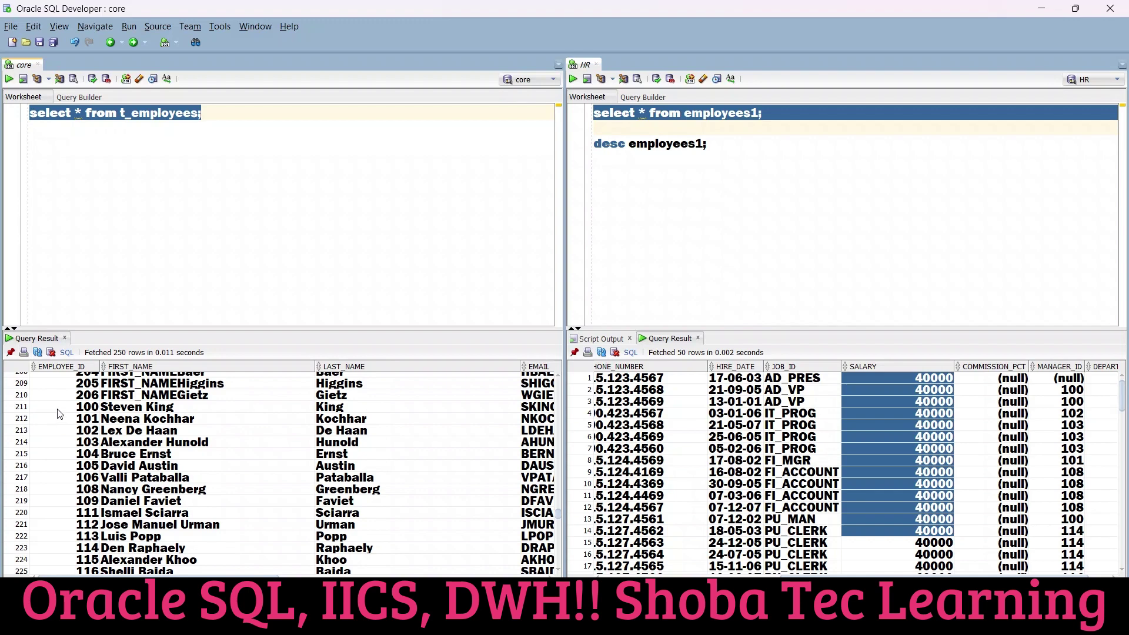
{"action": "left_click_drag", "start_coordinate": [62, 411], "coordinate": [133, 413]}
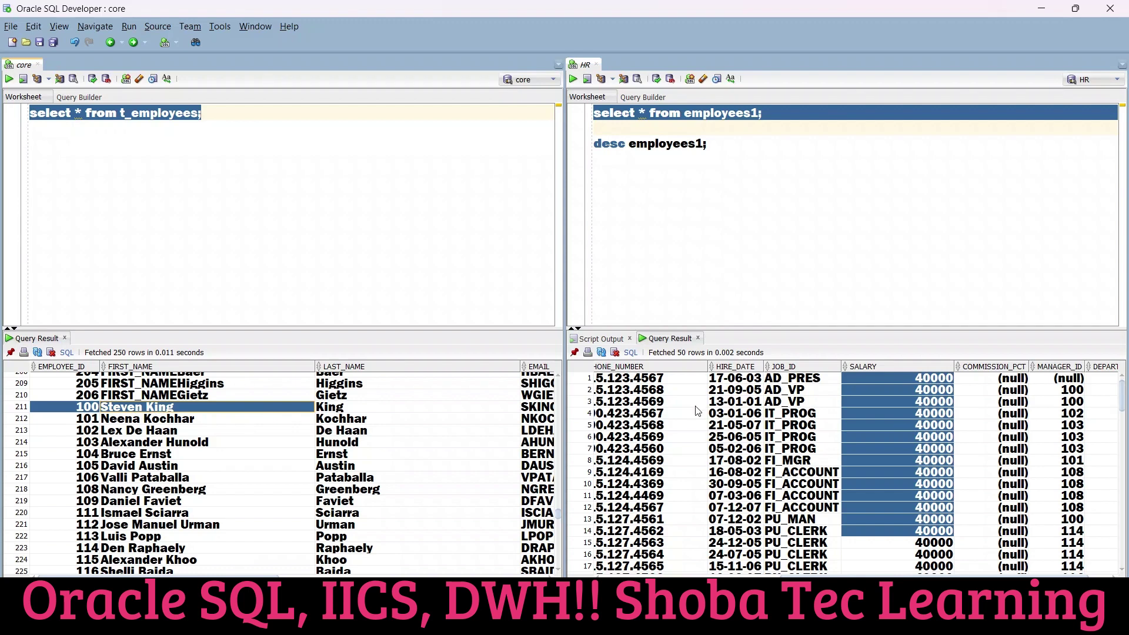
{"action": "left_click_drag", "start_coordinate": [782, 577], "coordinate": [611, 577]}
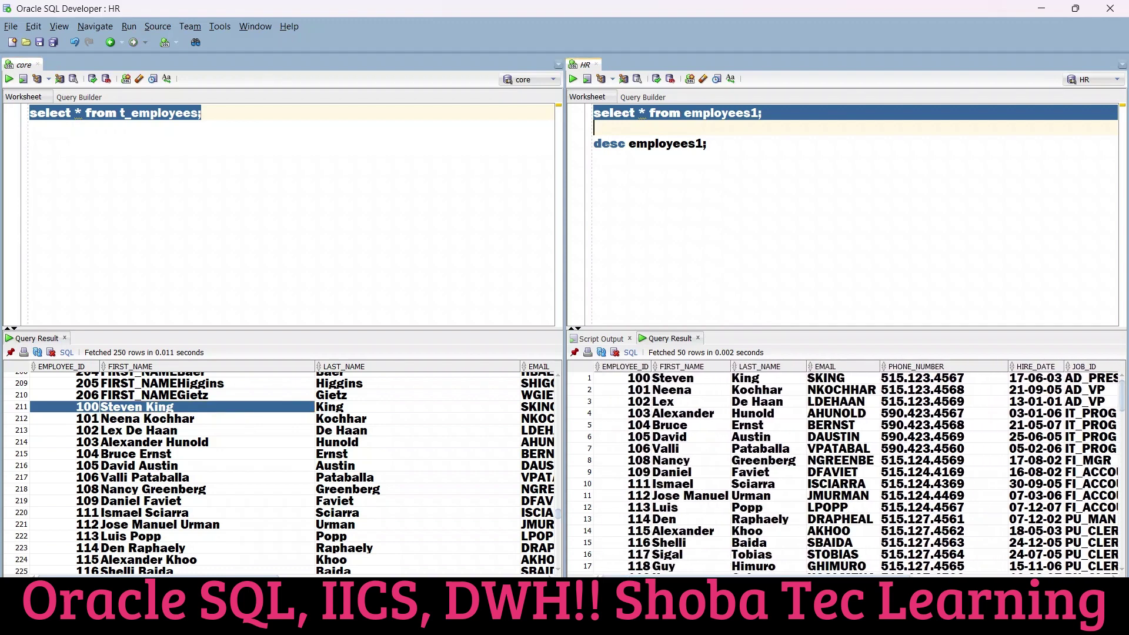
{"action": "left_click", "coordinate": [684, 382]}
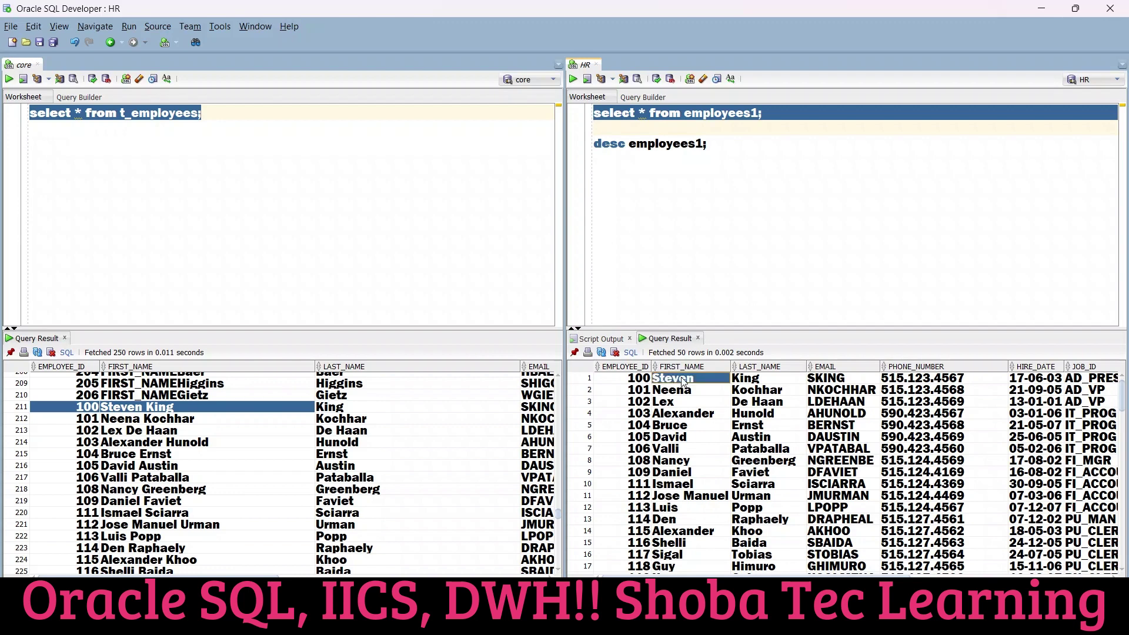
{"action": "left_click", "coordinate": [758, 381]}
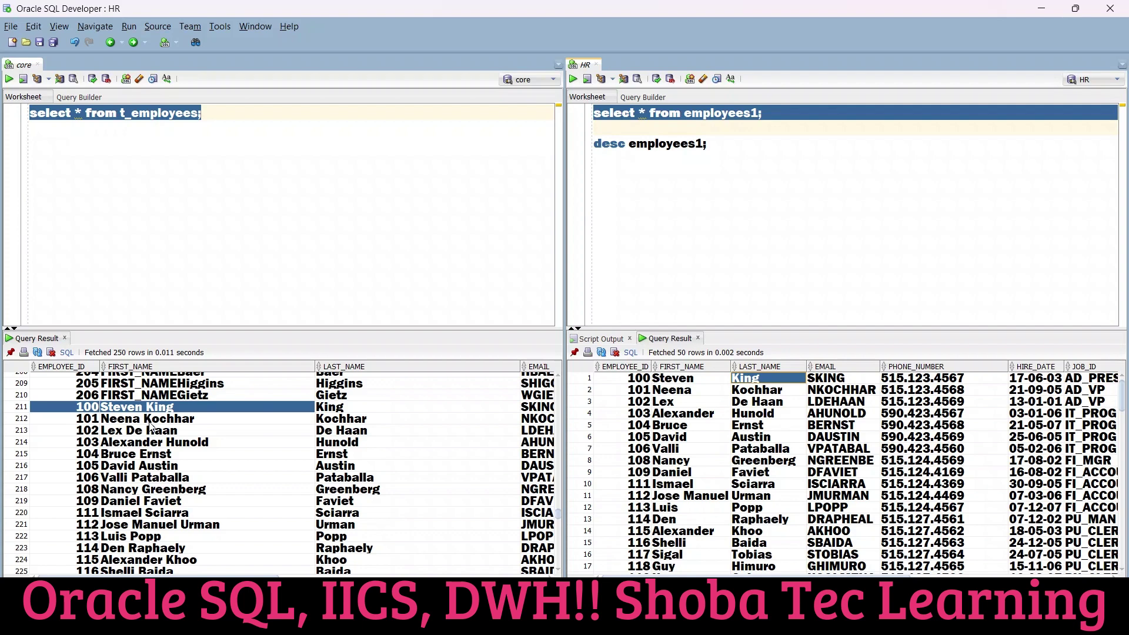
{"action": "left_click", "coordinate": [149, 421]}
{"action": "left_click_drag", "start_coordinate": [151, 426], "coordinate": [160, 515]}
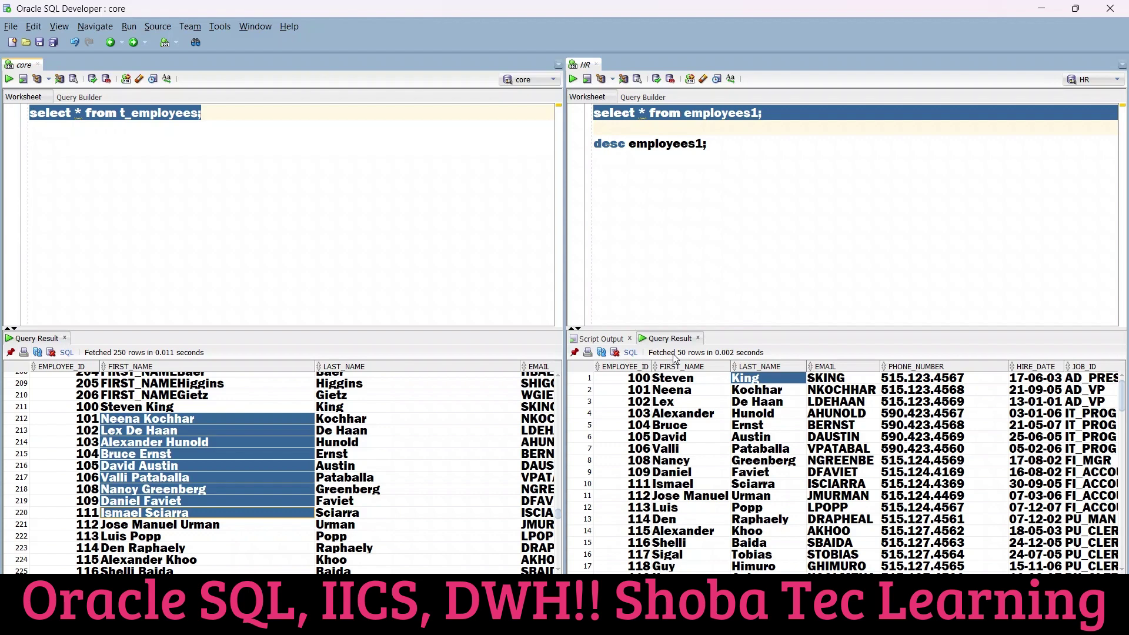
{"action": "left_click", "coordinate": [647, 393]}
{"action": "left_click_drag", "start_coordinate": [648, 397], "coordinate": [665, 463]}
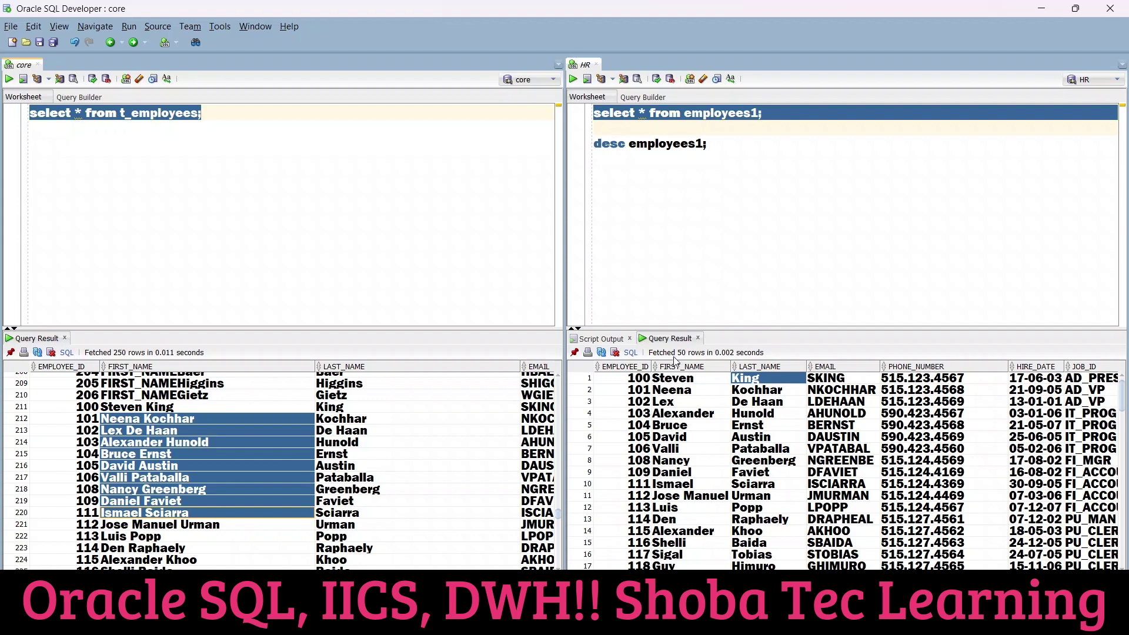
{"action": "left_click", "coordinate": [650, 394]}
{"action": "left_click_drag", "start_coordinate": [650, 395], "coordinate": [665, 462]}
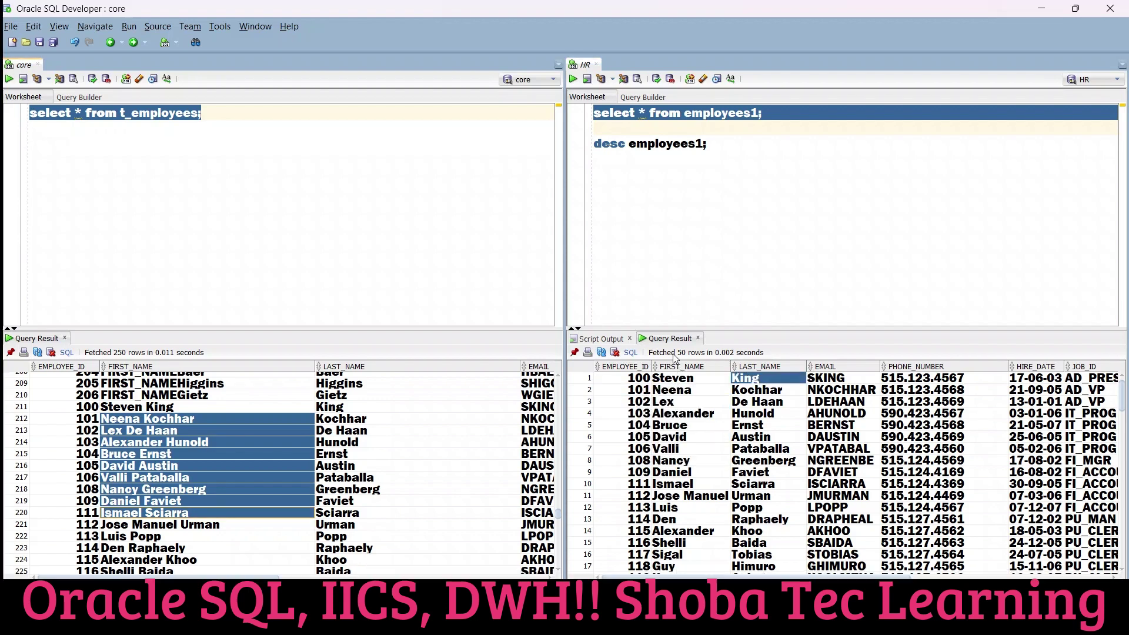